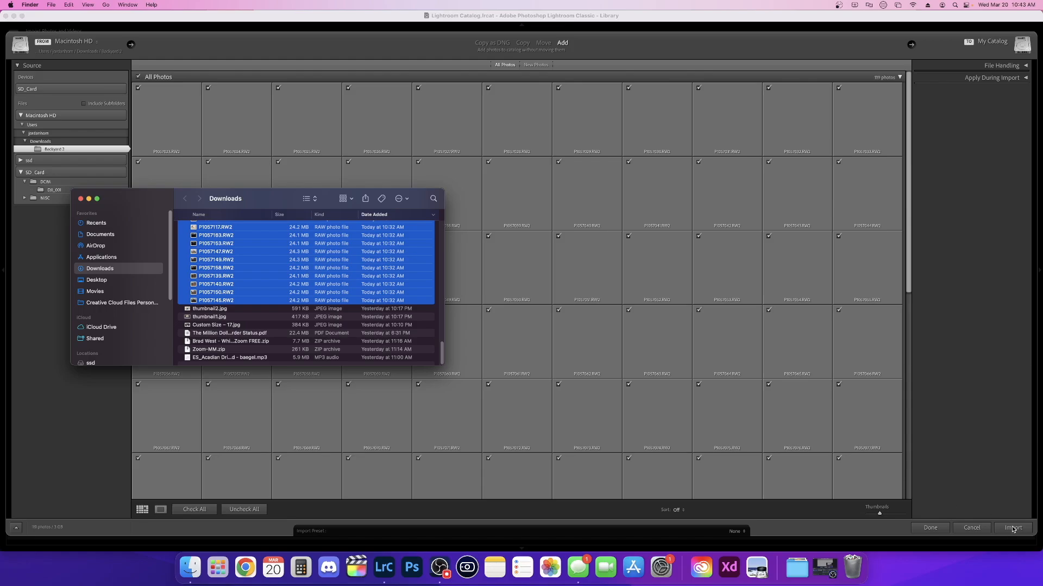
- Import the checked Backyard 2 photos and auto-stack them by capture time with 0:00:02 between stacks
click(1013, 528)
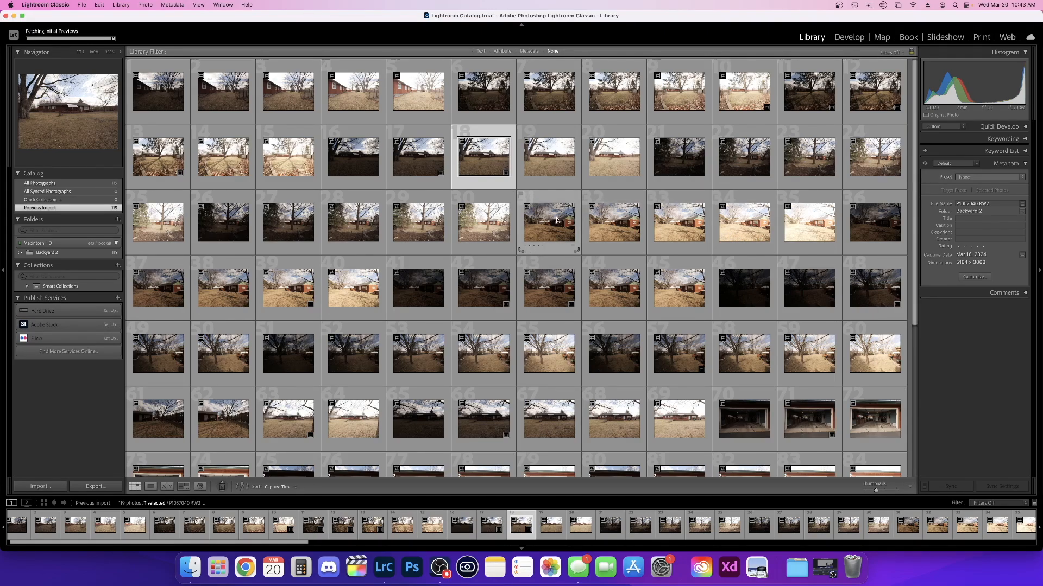
right_click(294, 158)
mouse_move(309, 339)
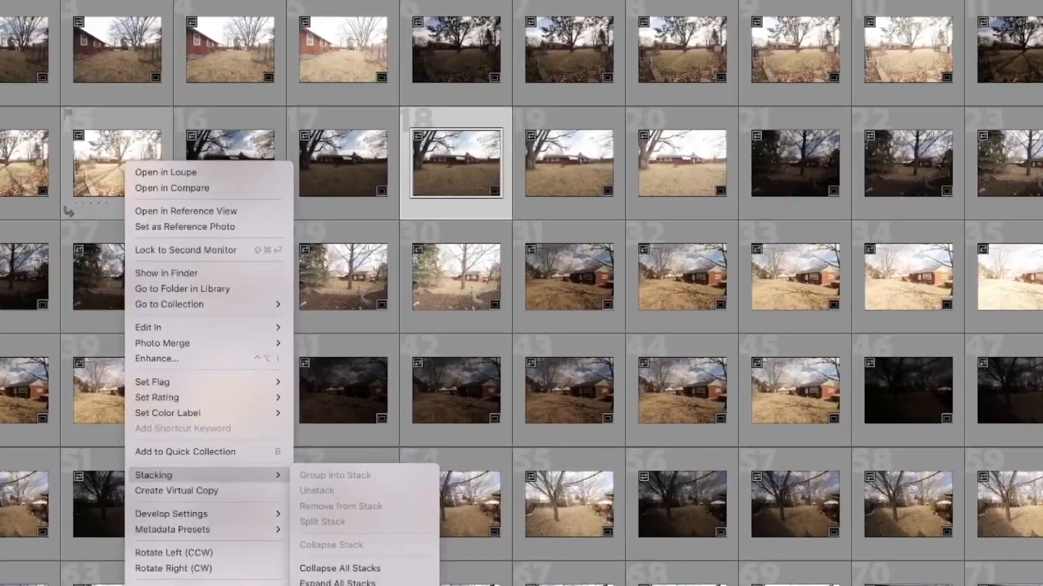
click(430, 444)
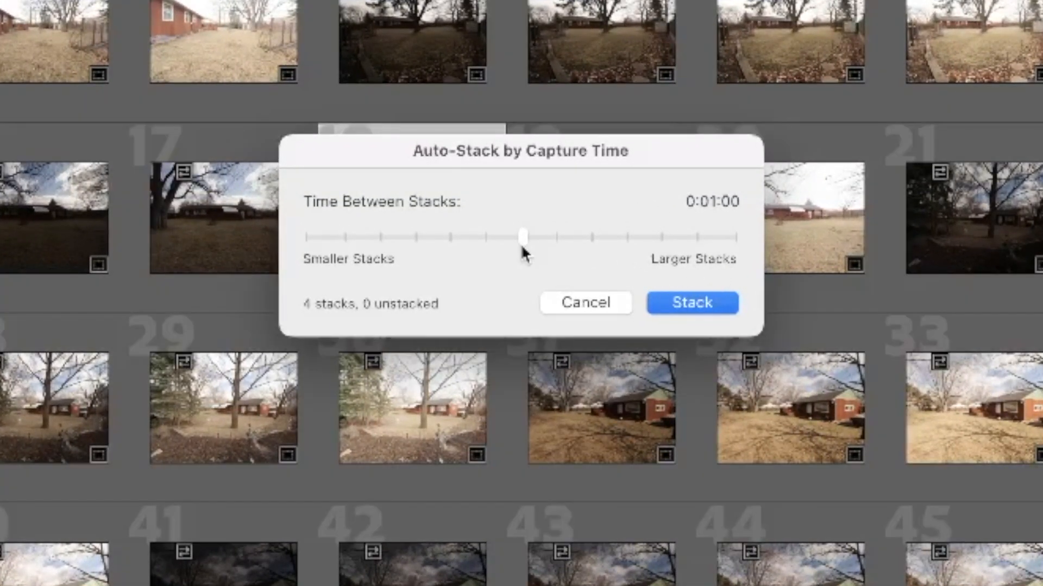
drag(523, 246, 312, 239)
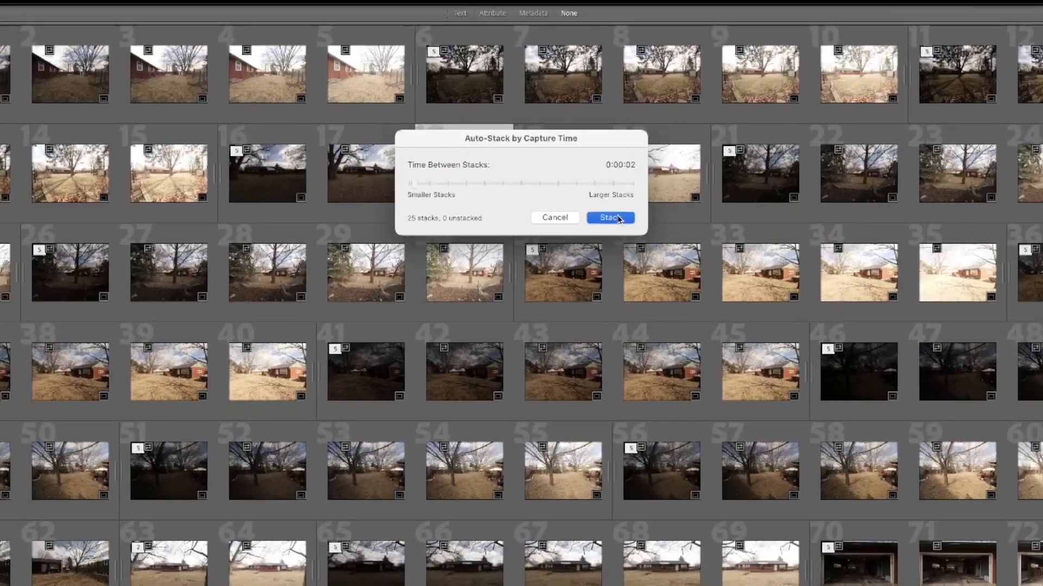
click(664, 273)
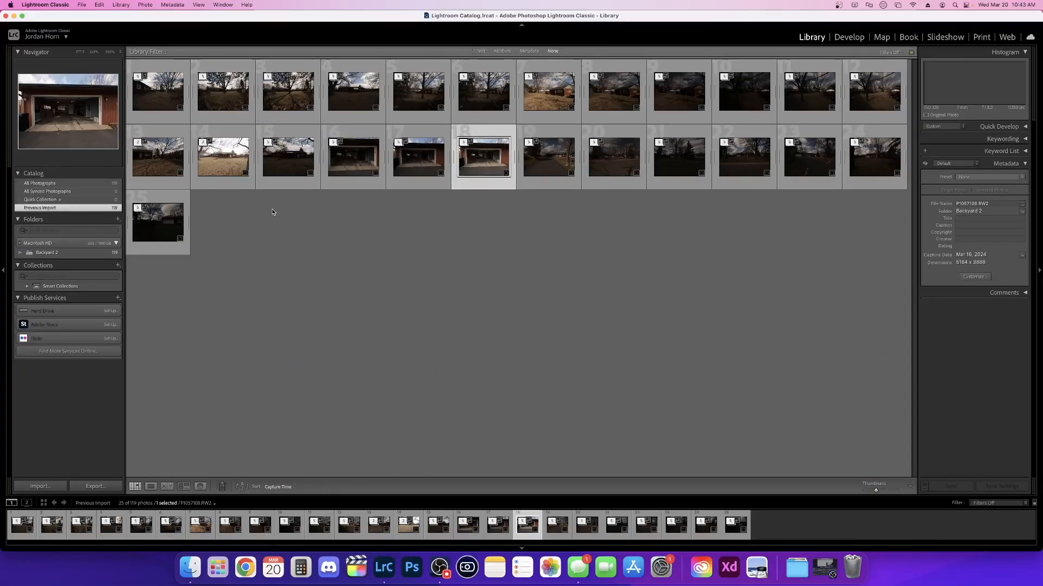
click(156, 100)
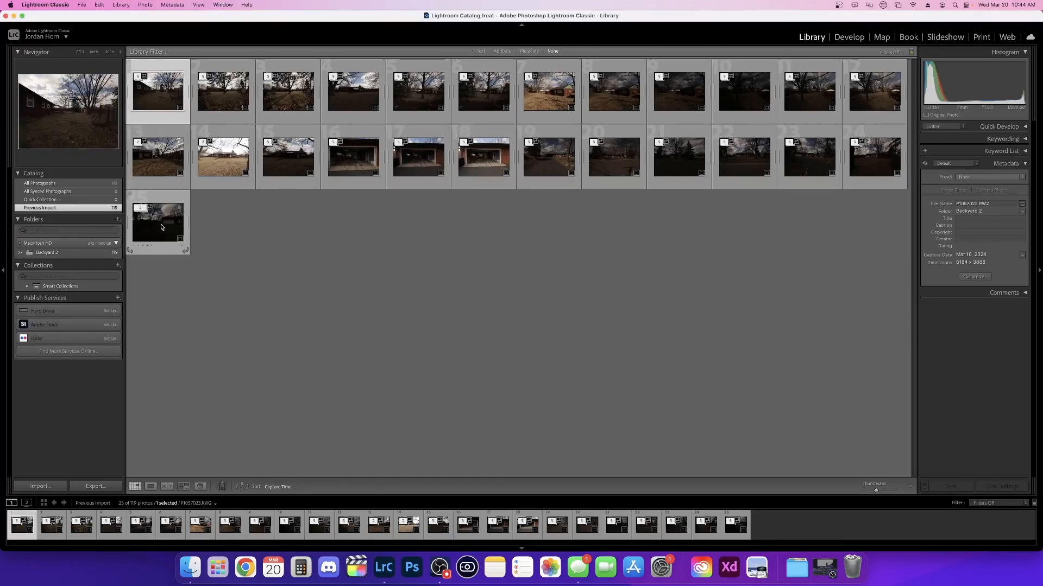
key(super+a)
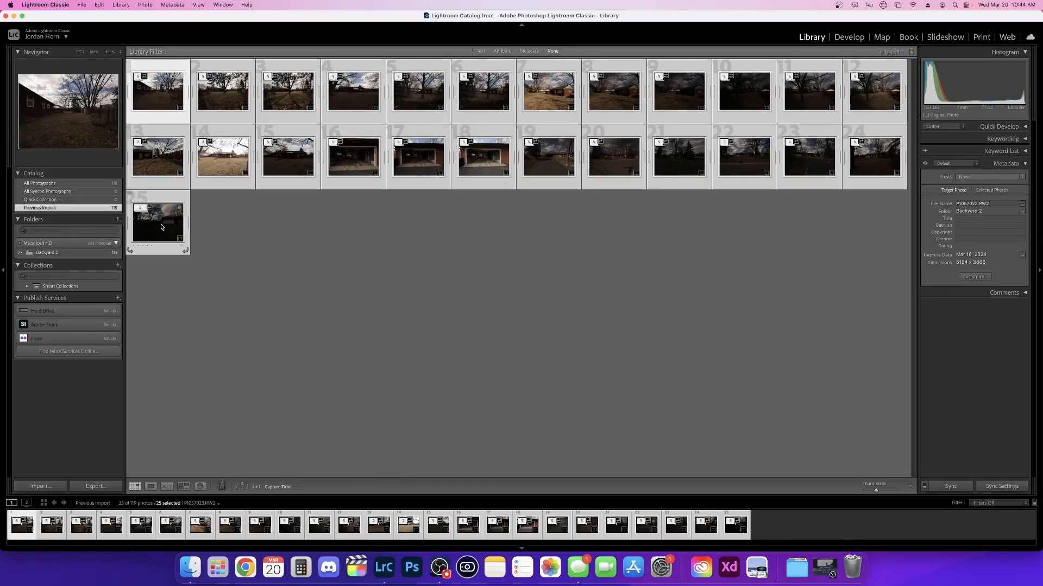
click(208, 236)
click(171, 123)
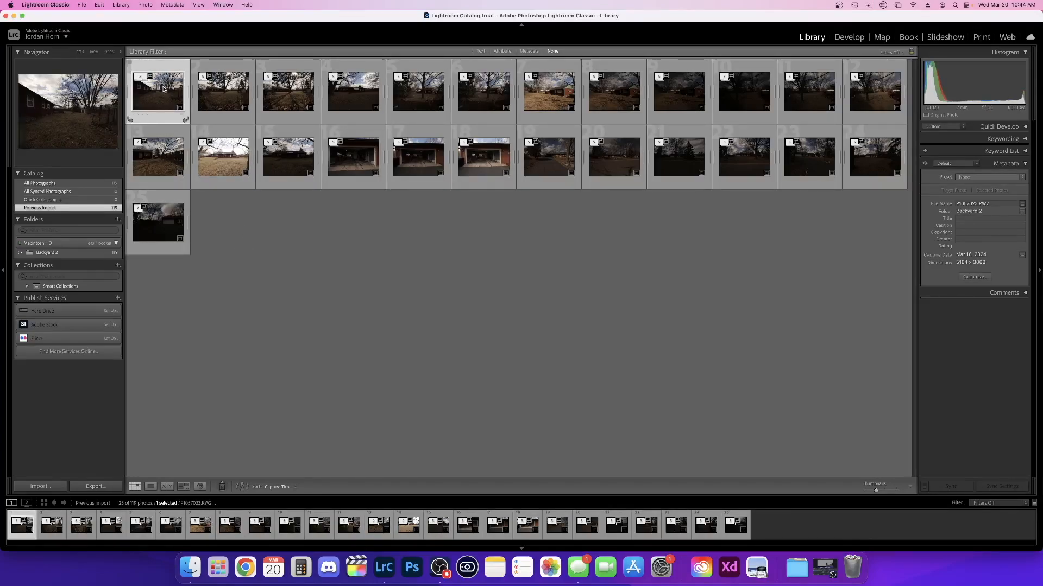
click(266, 199)
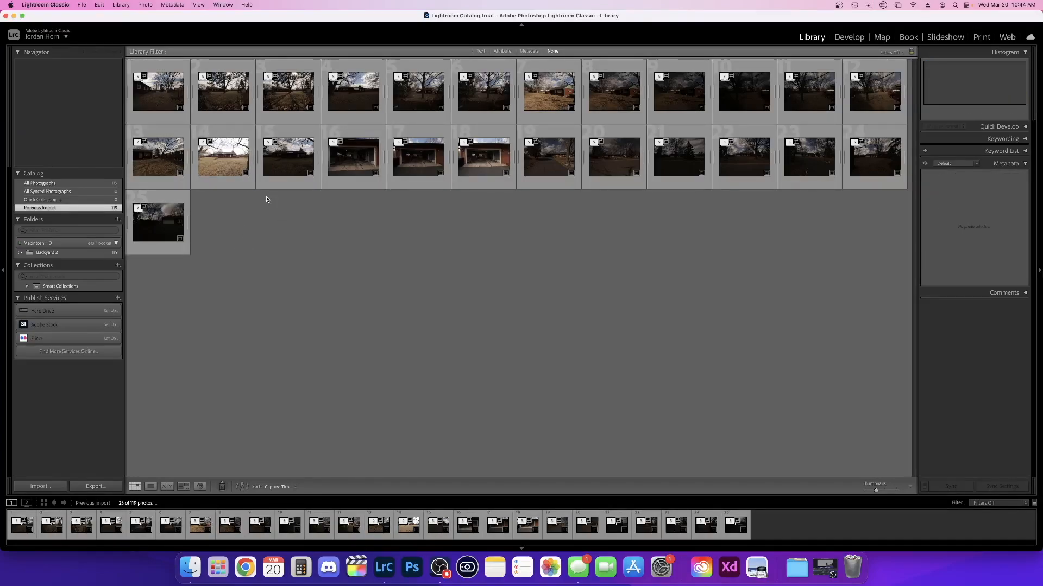
- Merge the first stack to HDR with Auto Align on, Auto Settings off, no deghosting and Create Stack enabled
click(163, 96)
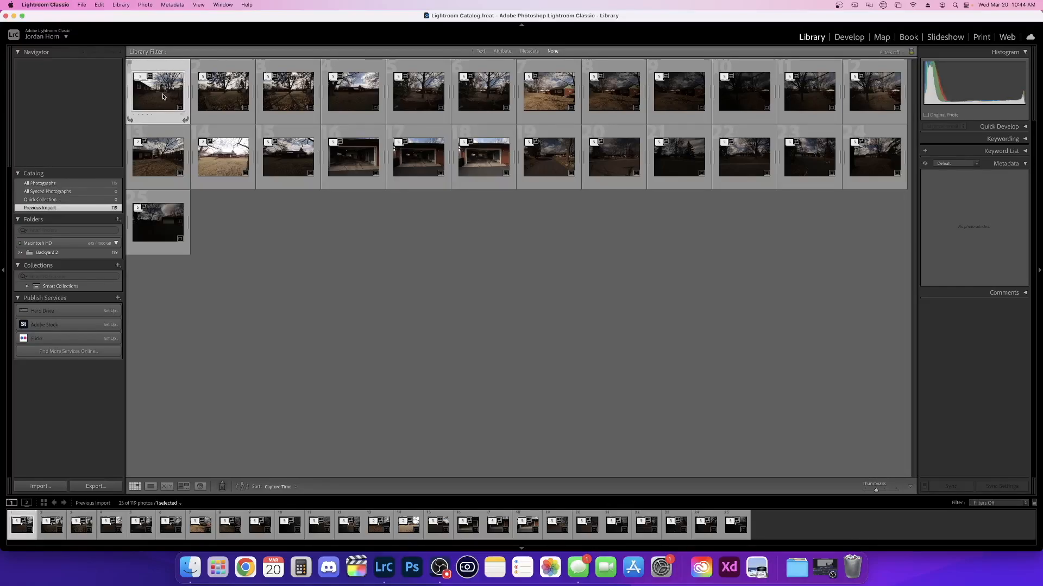
key(ctrl+h)
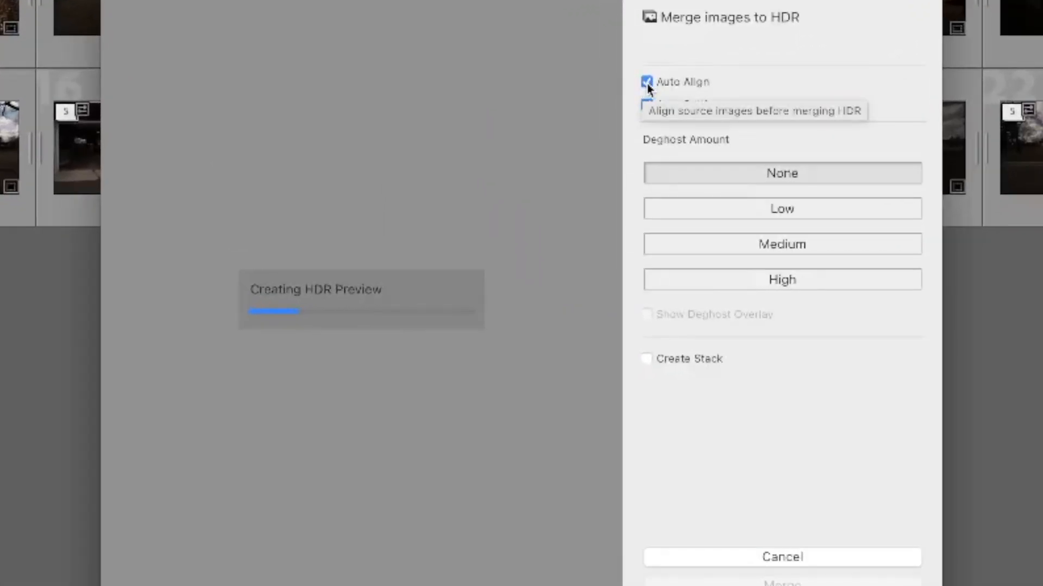
click(651, 83)
click(651, 86)
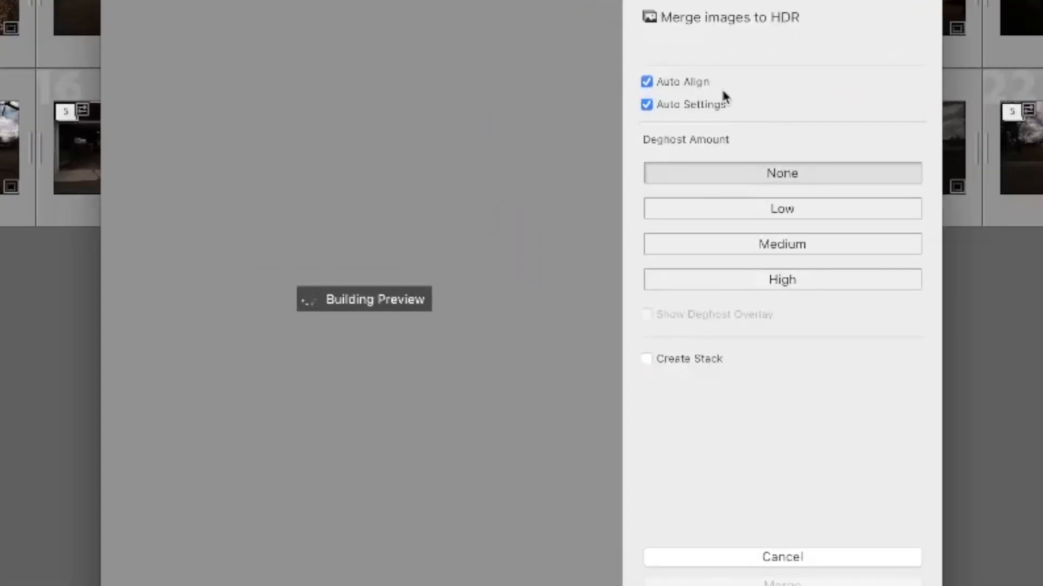
click(646, 107)
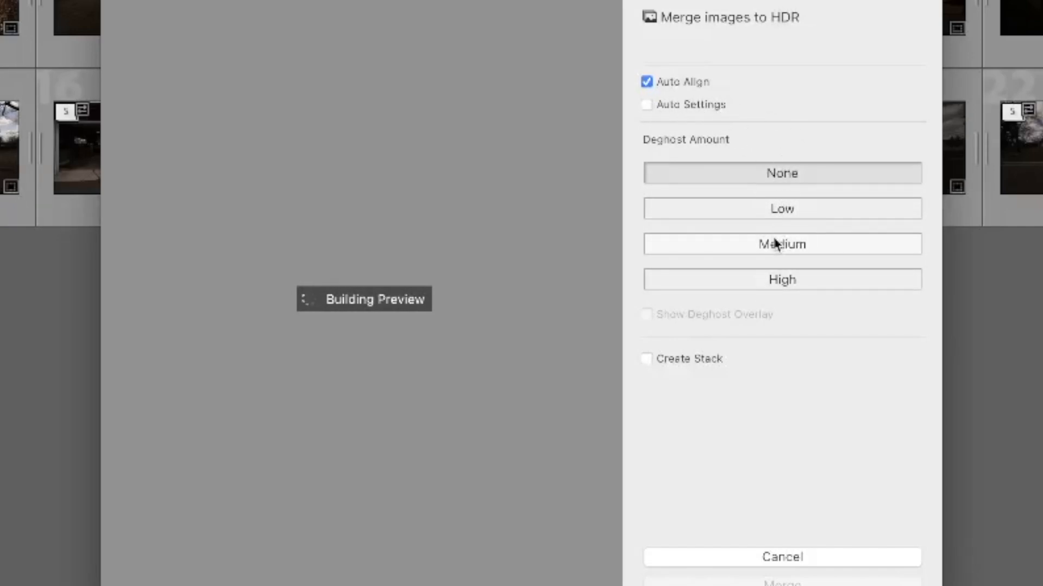
click(663, 358)
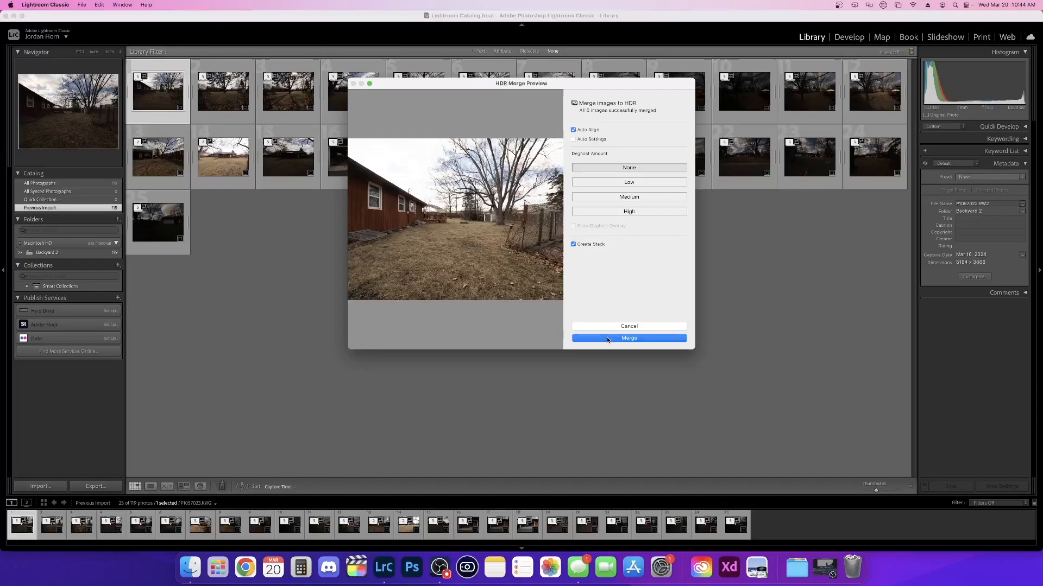
click(607, 339)
- Batch-merge the second through last stacks to HDR without reopening the merge preview
click(221, 96)
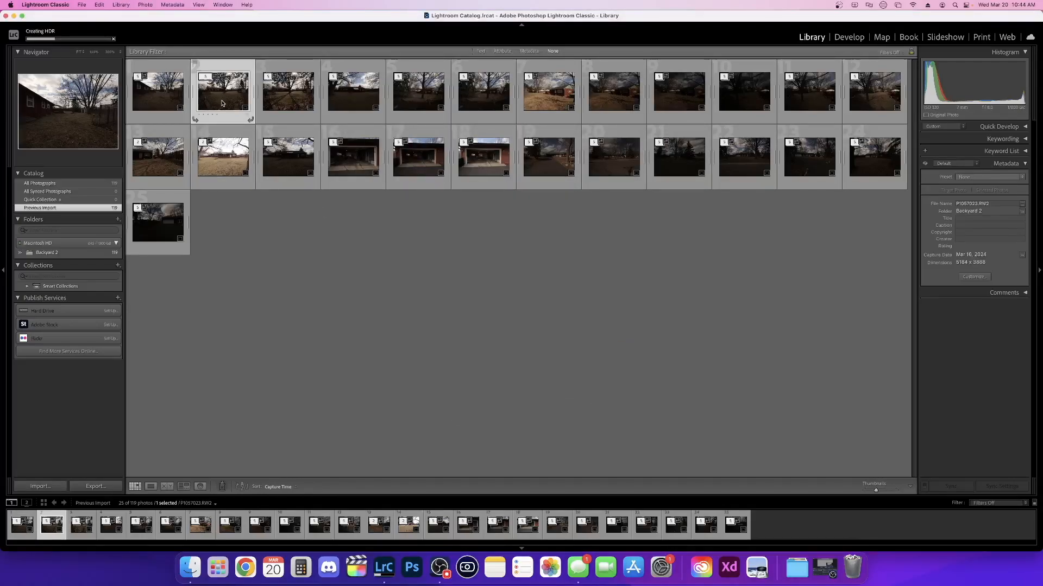
shift+click(161, 219)
key(ctrl+shift+h)
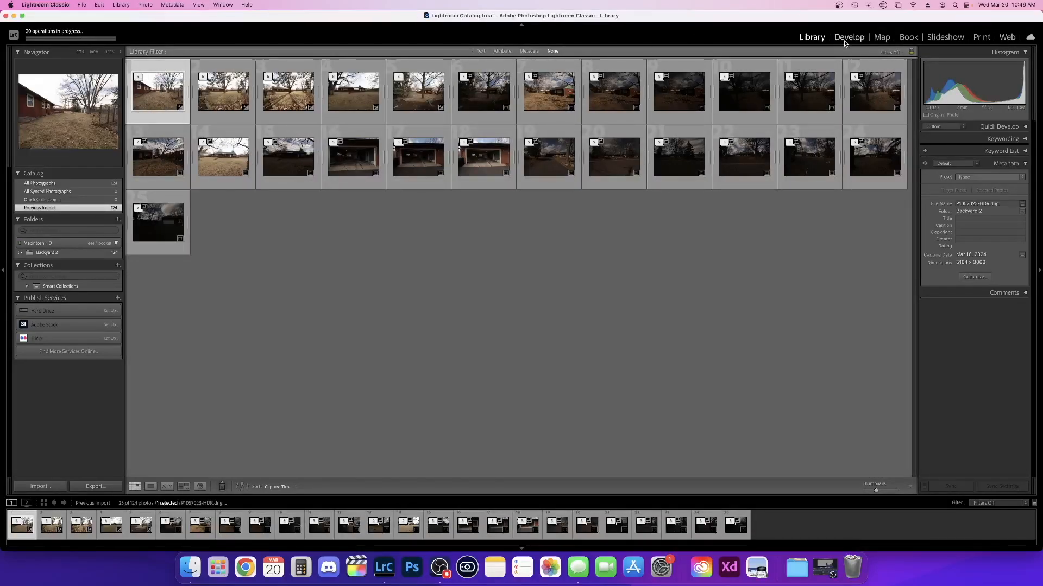
- Open the first merged HDR photo in Develop, dismiss the Point Color tip, and apply the Auto Upright correction
click(846, 41)
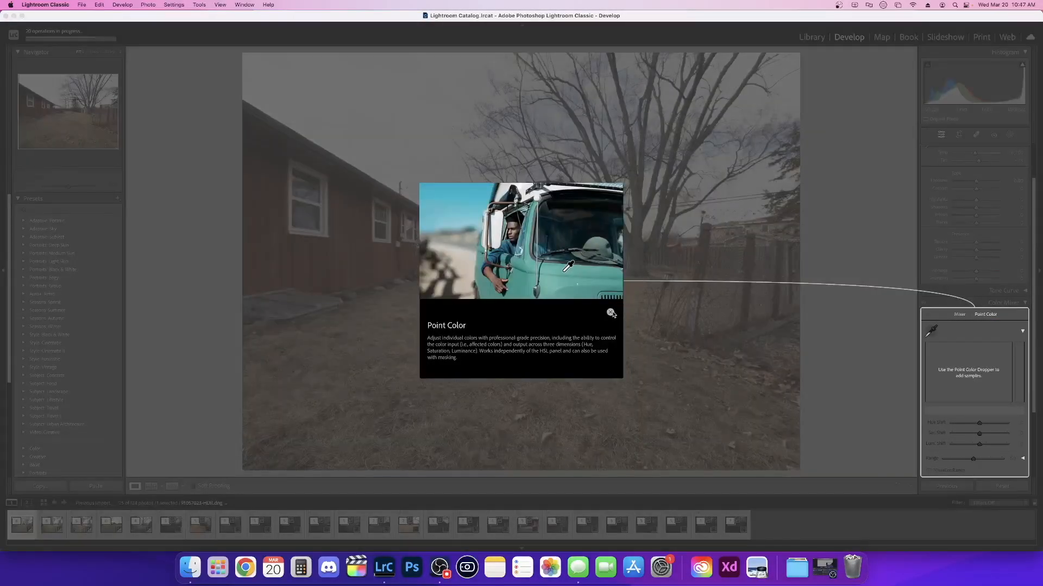
click(610, 312)
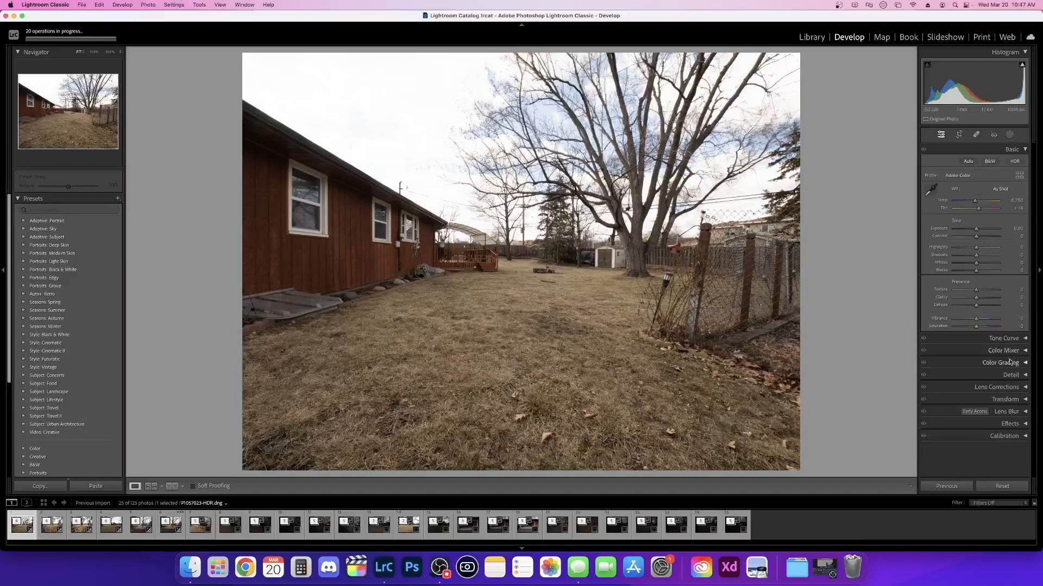
click(1020, 399)
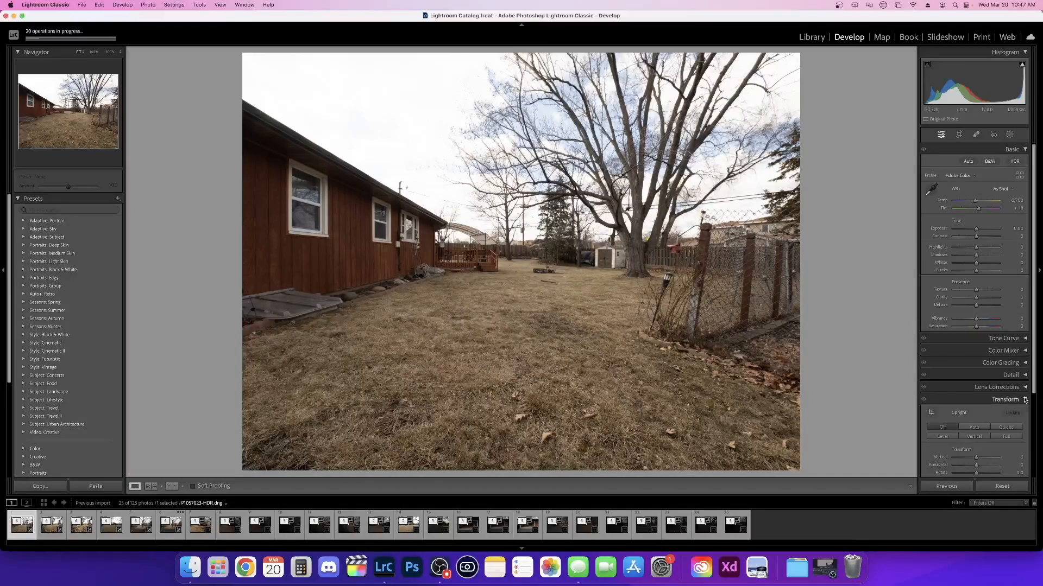
click(978, 436)
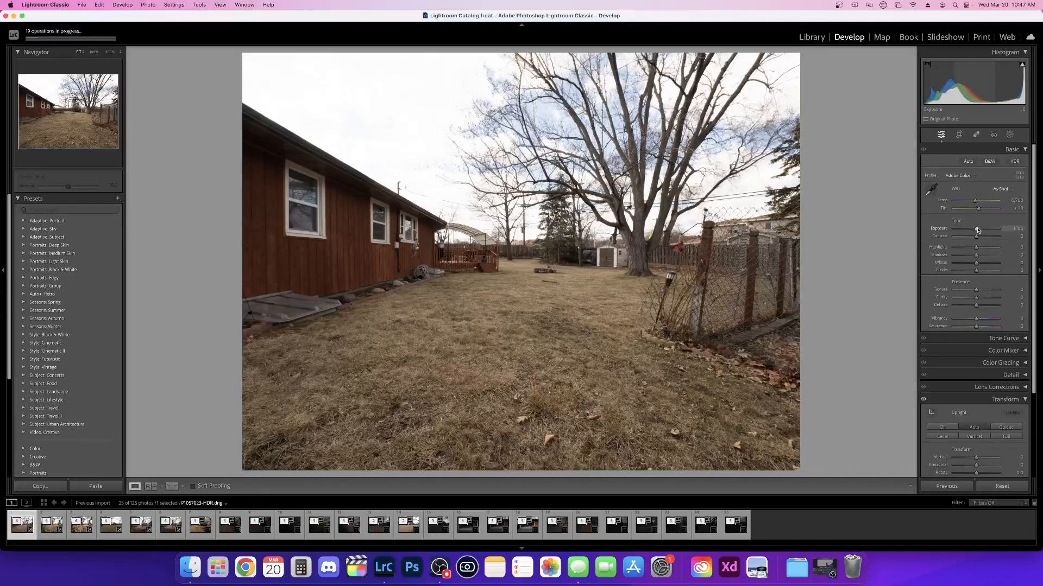
- Set Highlights to -100 and Shadows to +100, and lower the Exposure slightly
drag(976, 228, 1004, 261)
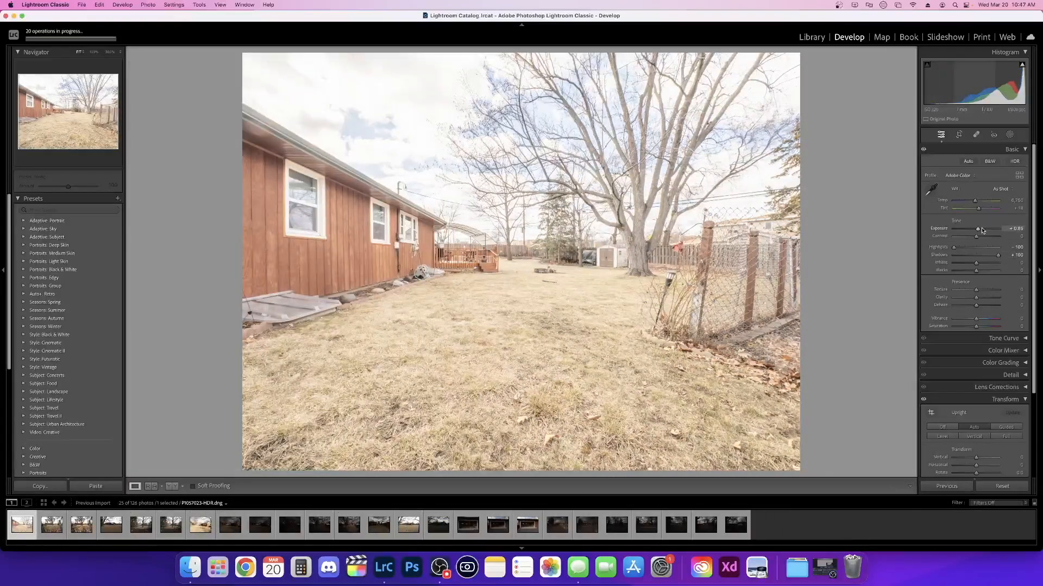
drag(977, 229, 976, 232)
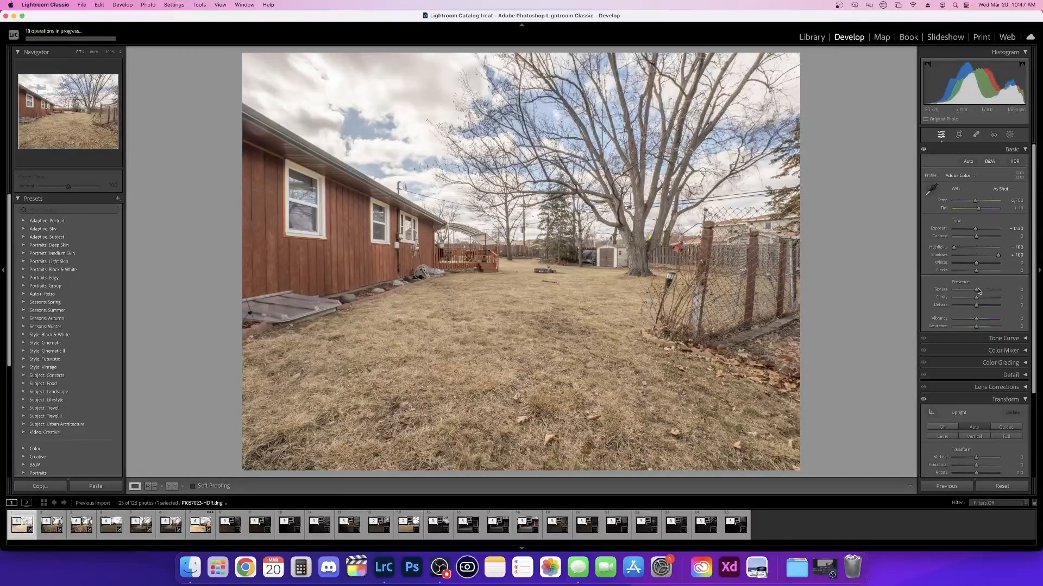
- Set Texture to -4, Clarity +15, Dehaze +10, Vibrance about +21, Saturation +6, Whites about +16 and Blacks about -23
drag(977, 291, 980, 327)
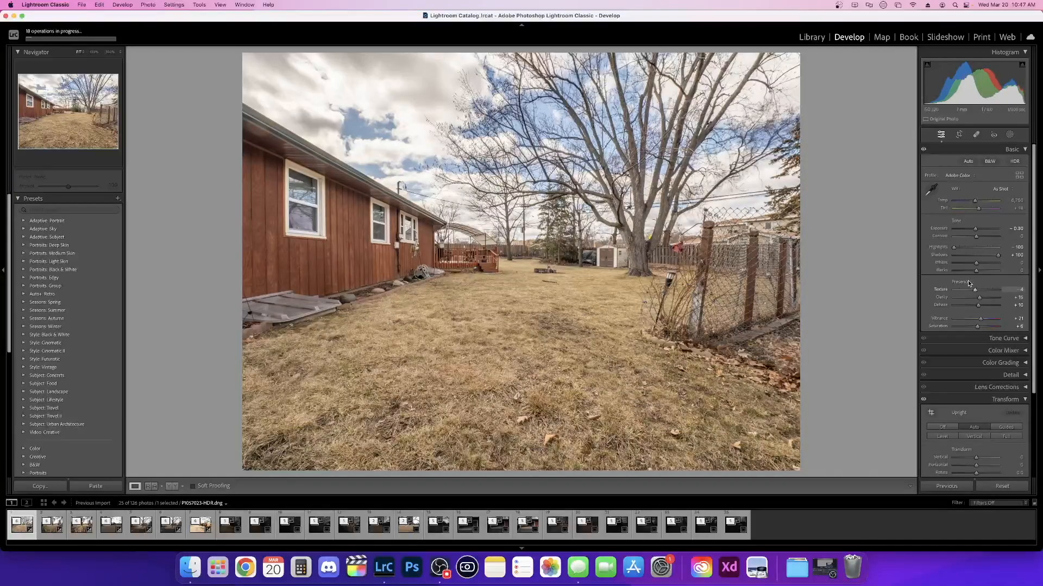
drag(976, 264, 972, 273)
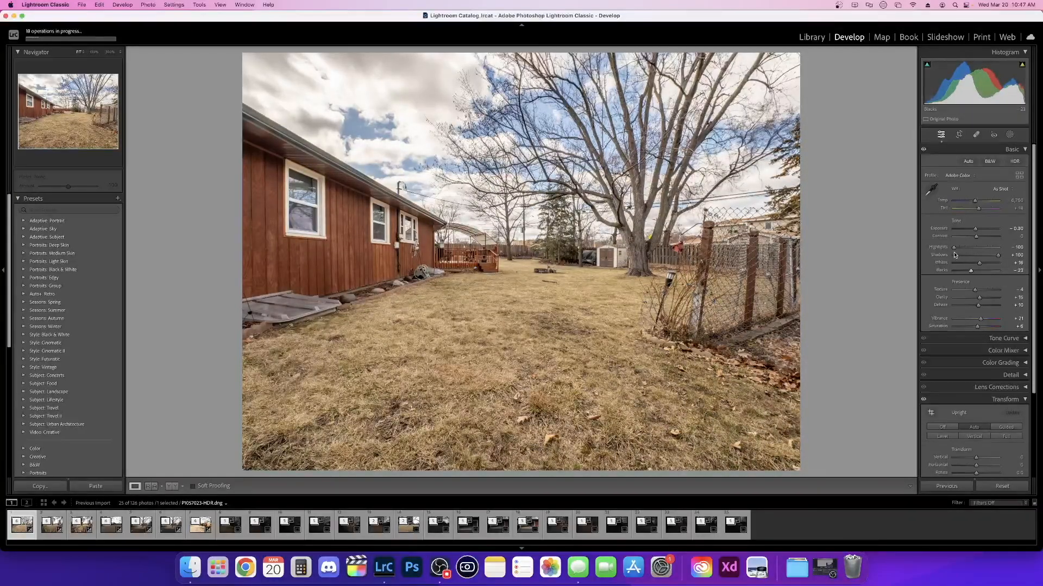
- In the Color Mixer's HSL adjustments, raise the Green saturation and set the Blue luminance to -24
click(1024, 353)
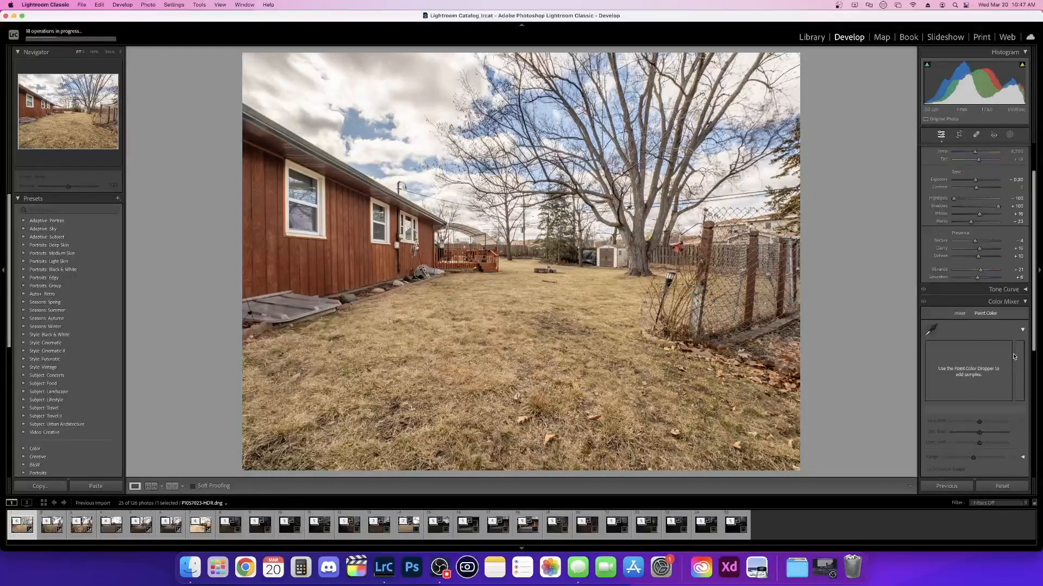
click(962, 313)
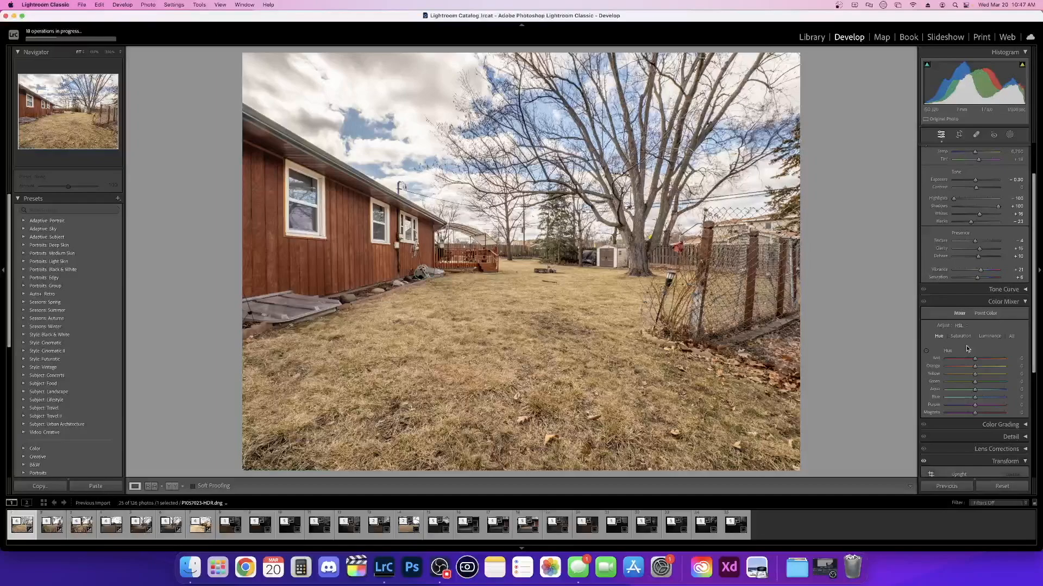
click(960, 336)
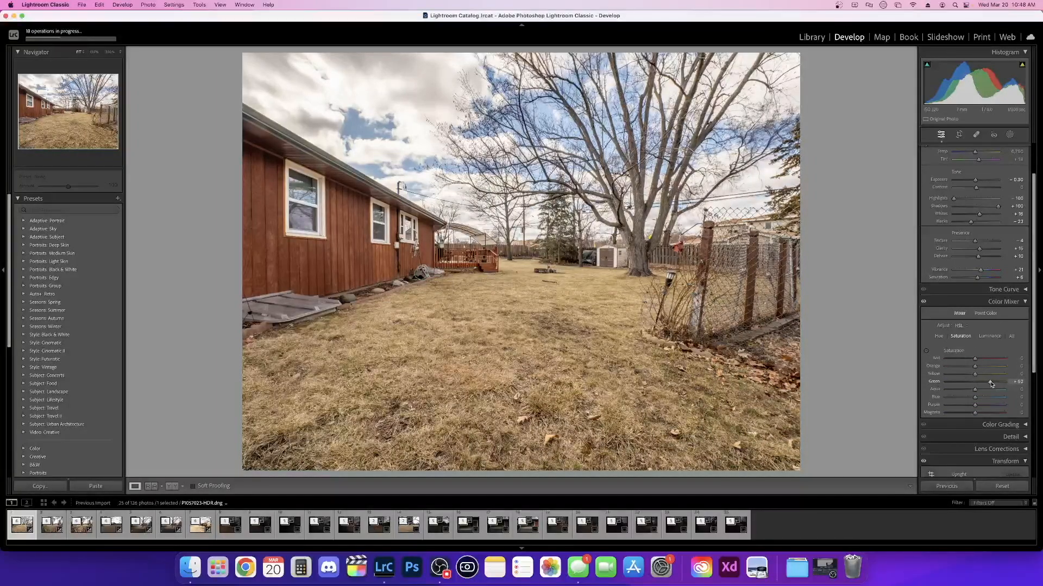
click(990, 337)
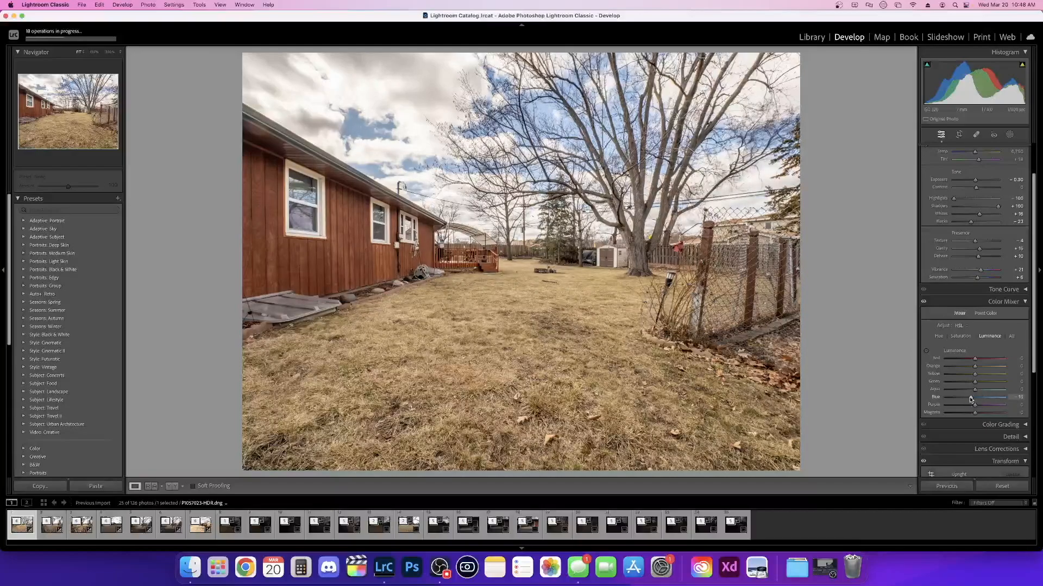
drag(971, 399, 969, 399)
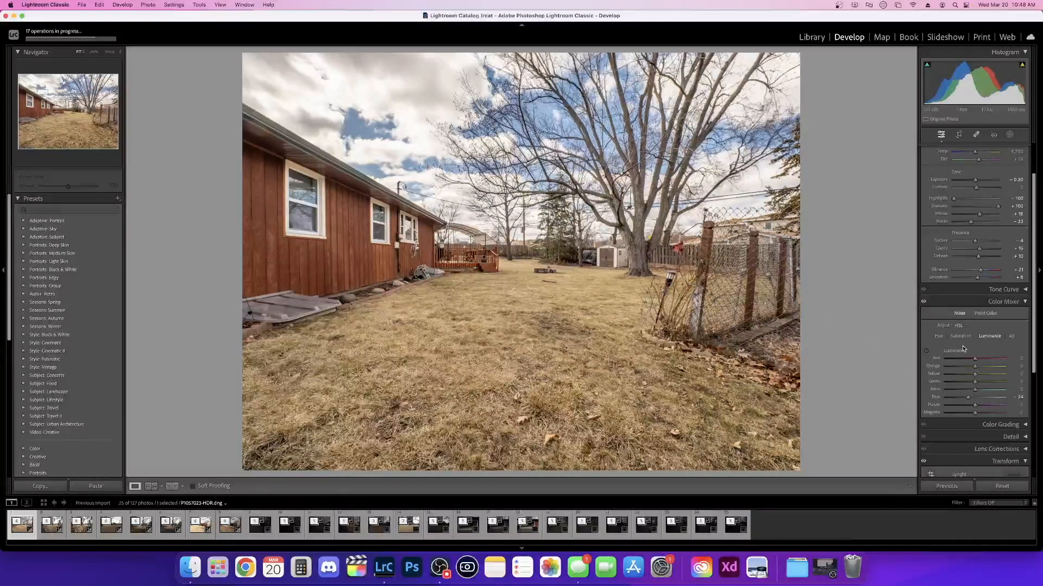
scroll(963, 349, down, 8)
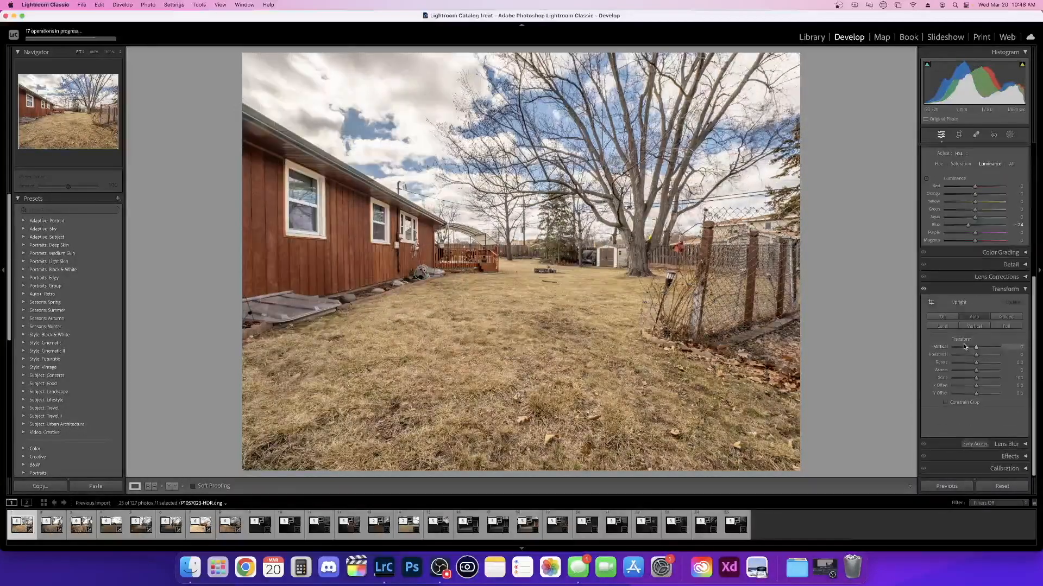
scroll(964, 346, up, 10)
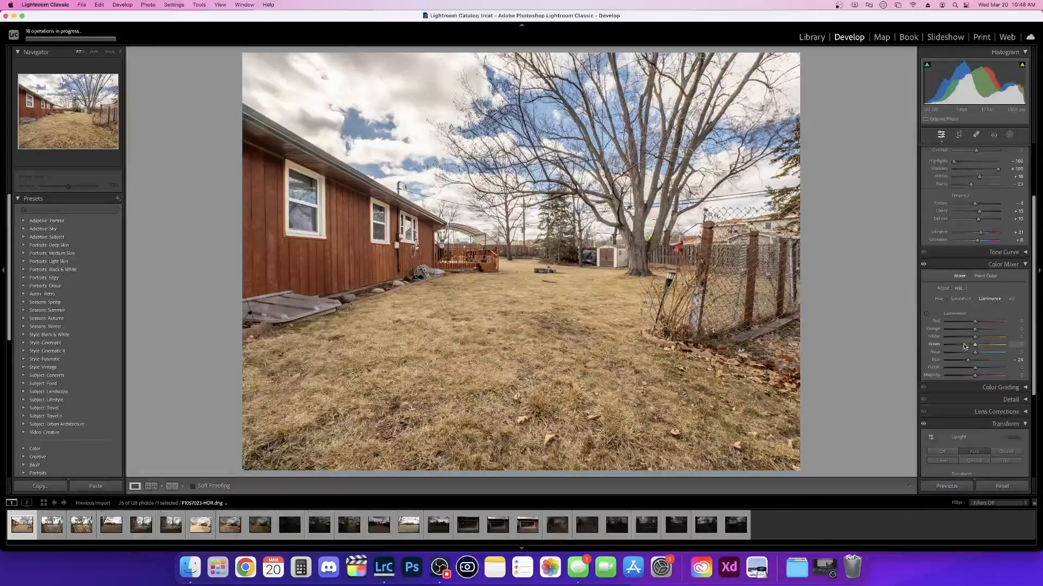
click(118, 199)
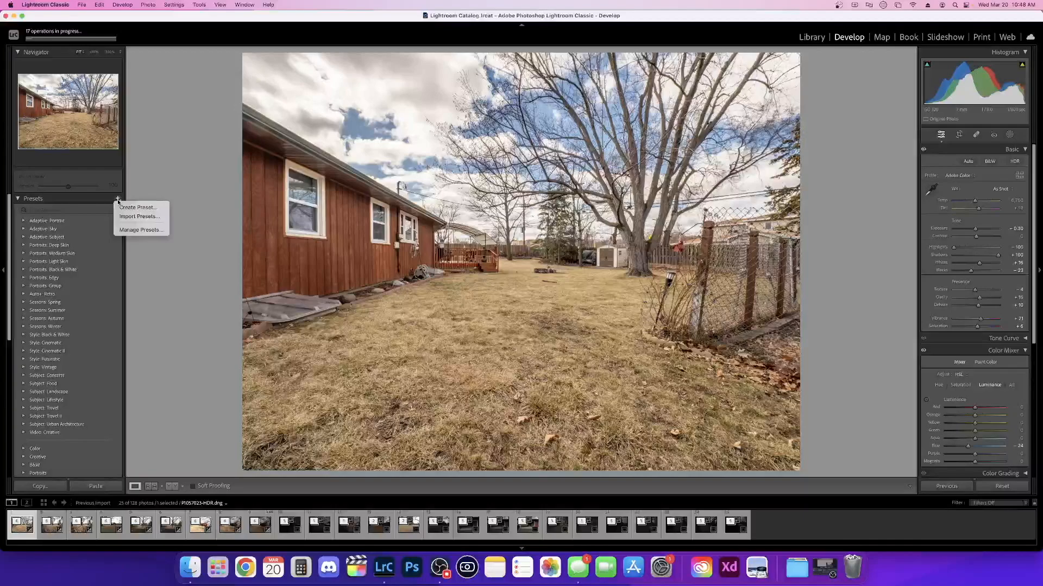
click(138, 209)
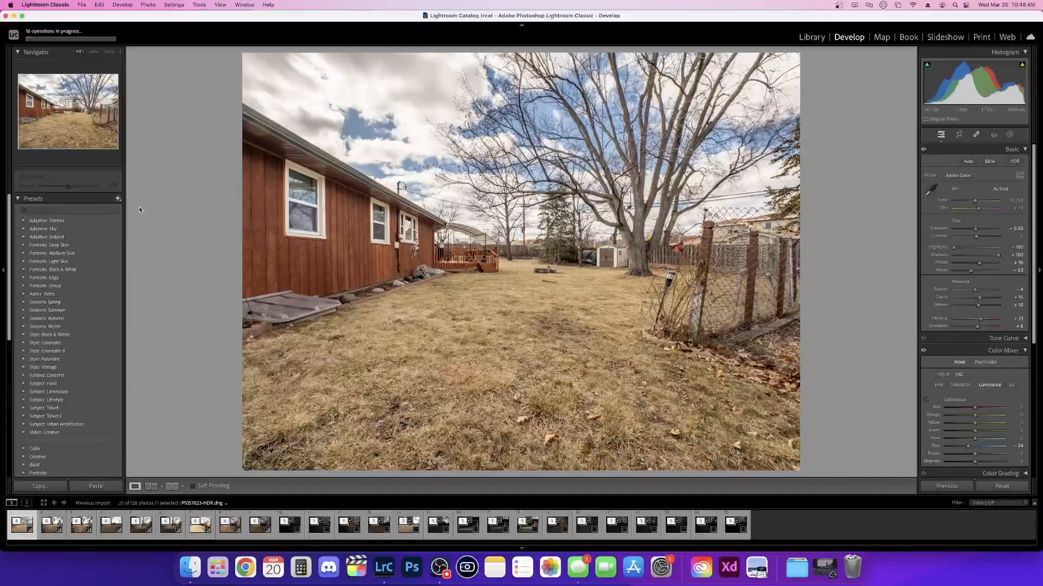
text(Exteriors HDR)
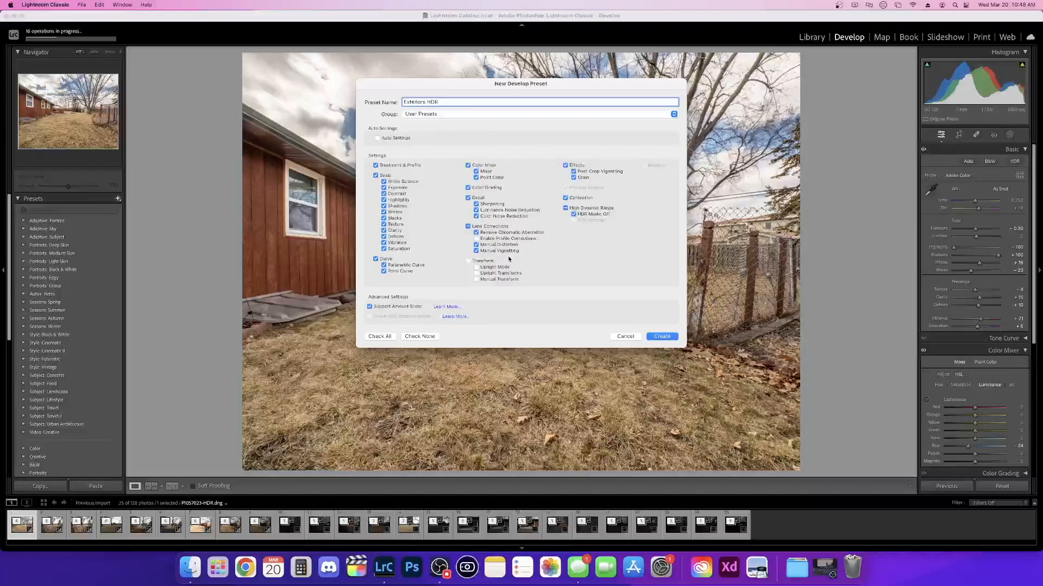
click(469, 262)
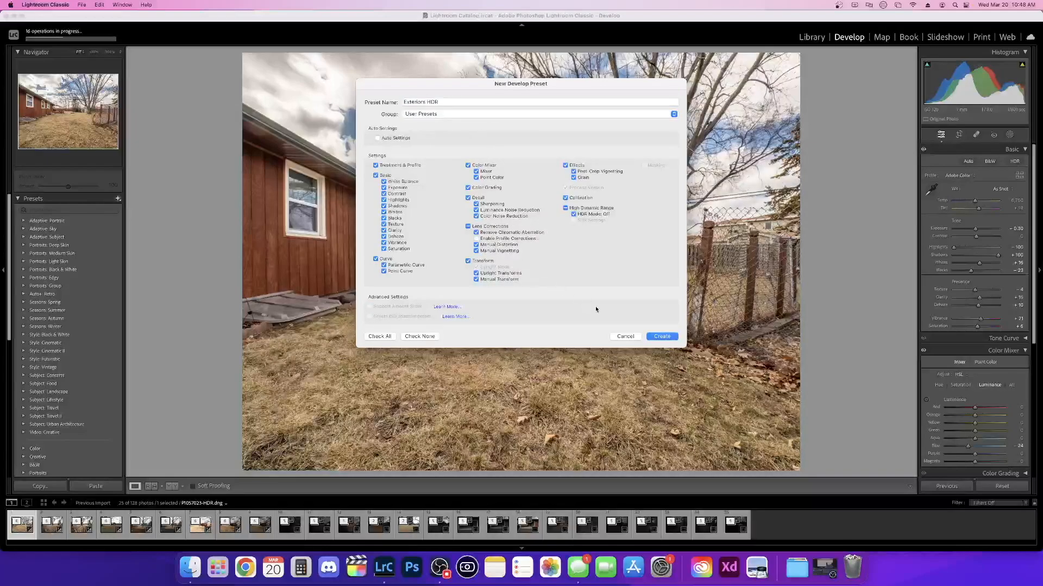
click(625, 336)
- Turn on Remove Chromatic Aberration in the Lens Corrections settings
scroll(1002, 344, down, 3)
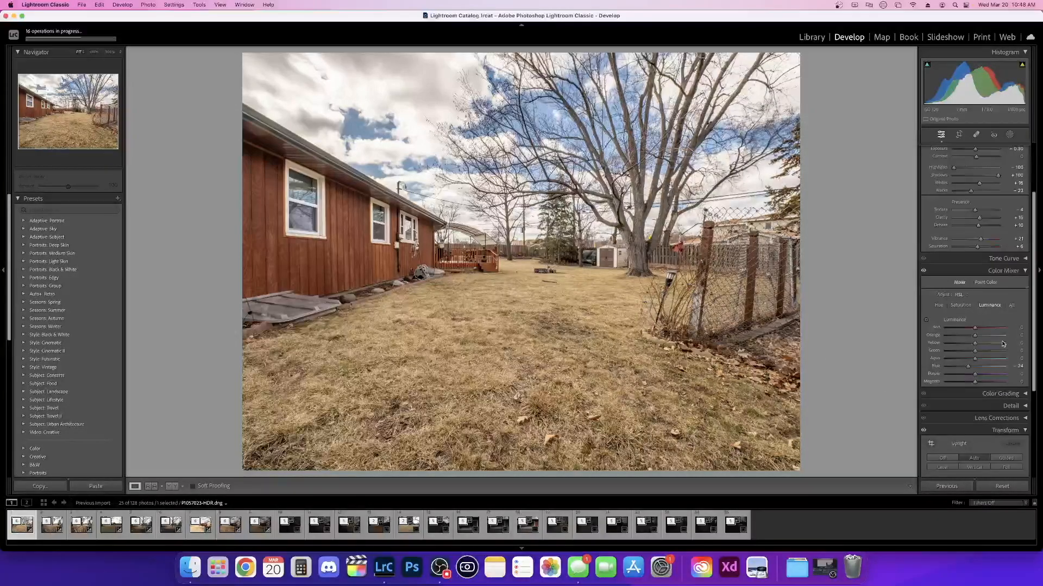
click(1025, 271)
click(1025, 307)
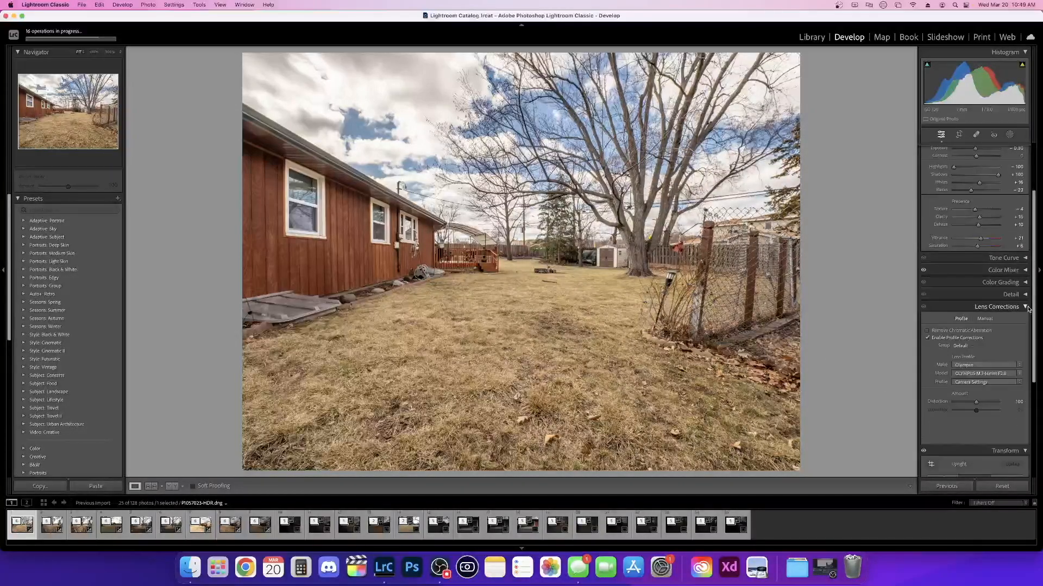
click(928, 331)
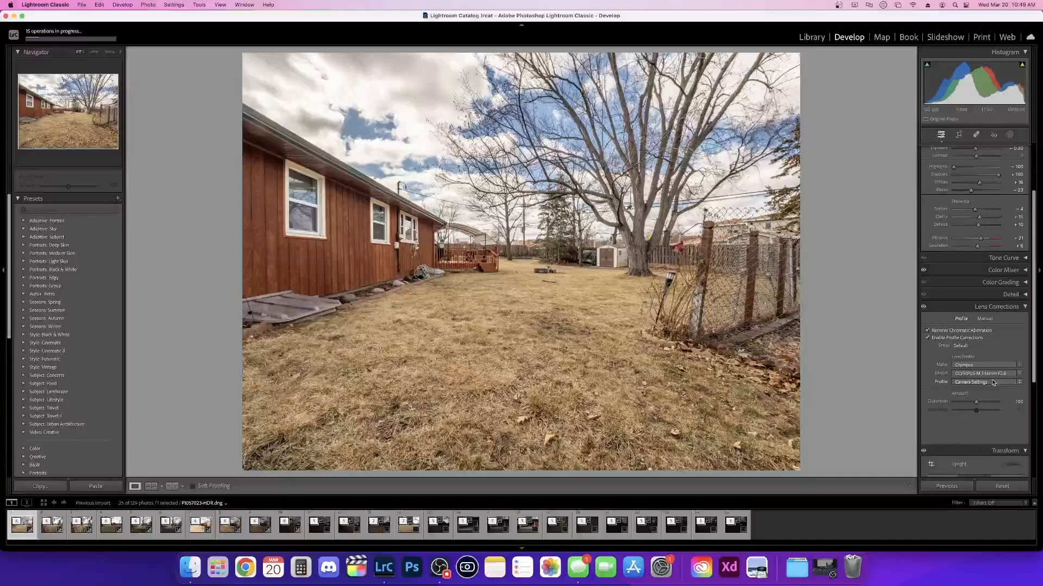
- Save the current edits as a new develop preset named Exteriors HDR in the User Presets group
click(118, 199)
click(136, 205)
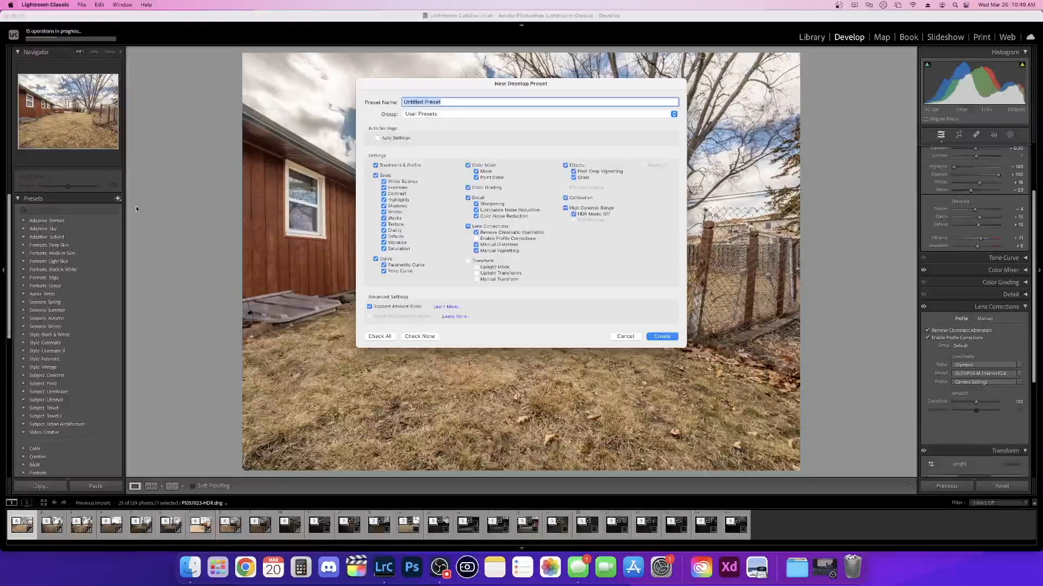
text(Exteriors DR)
key(Return)
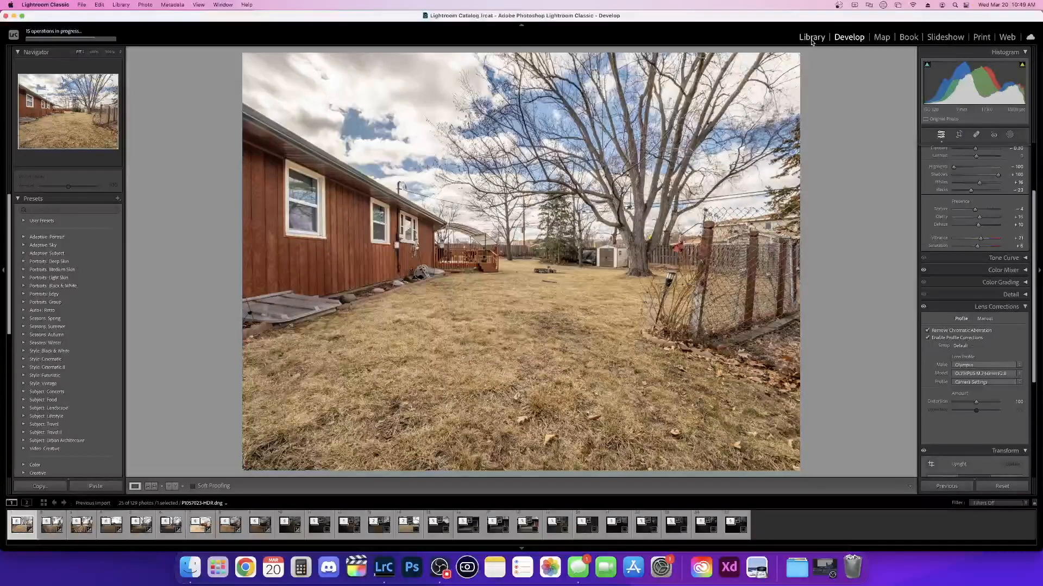
- In the Library grid, select the second through last photos and apply the Exteriors HDR user preset to them
click(811, 38)
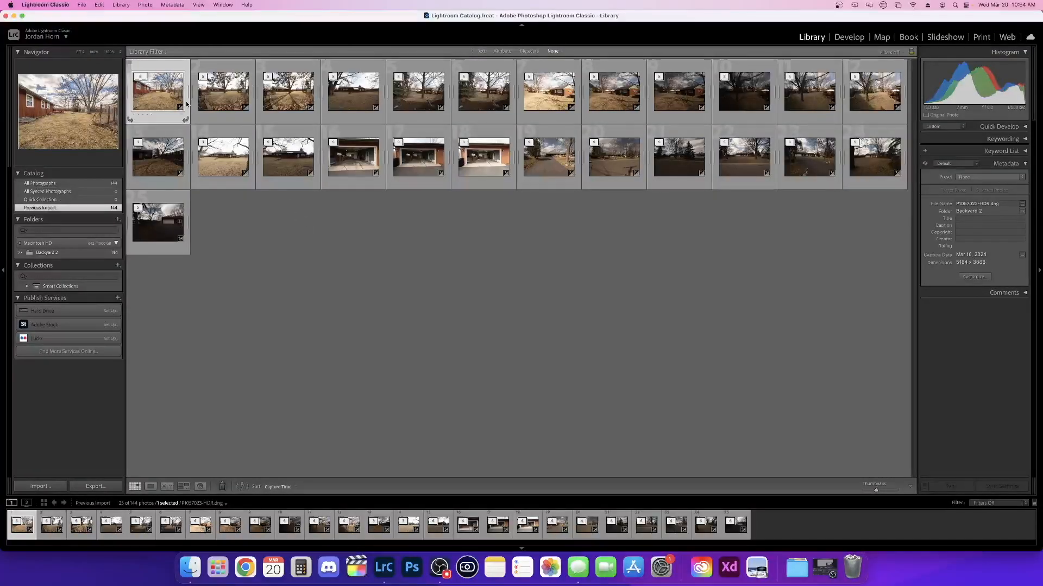
click(222, 92)
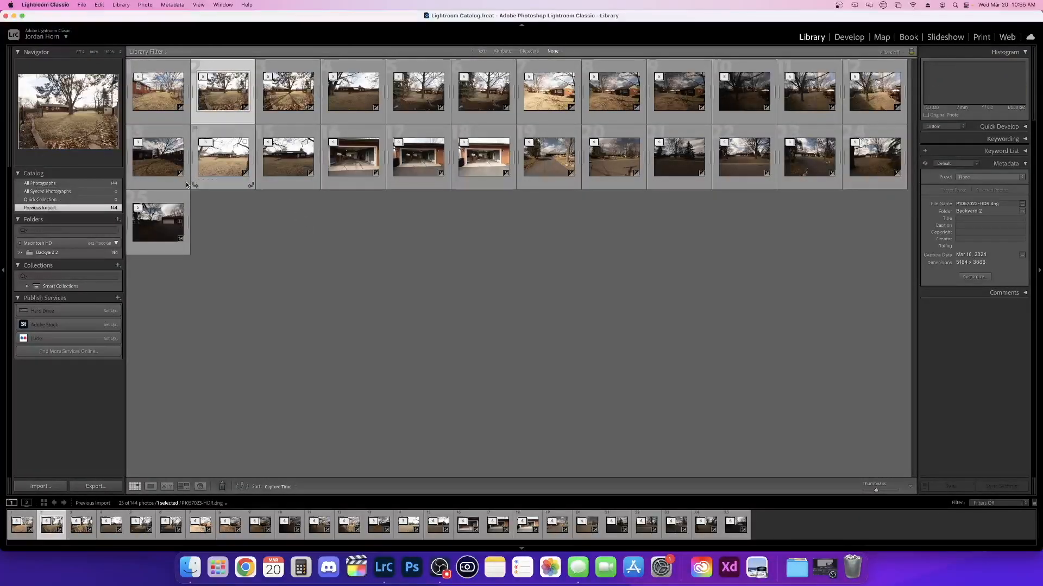
shift+click(163, 223)
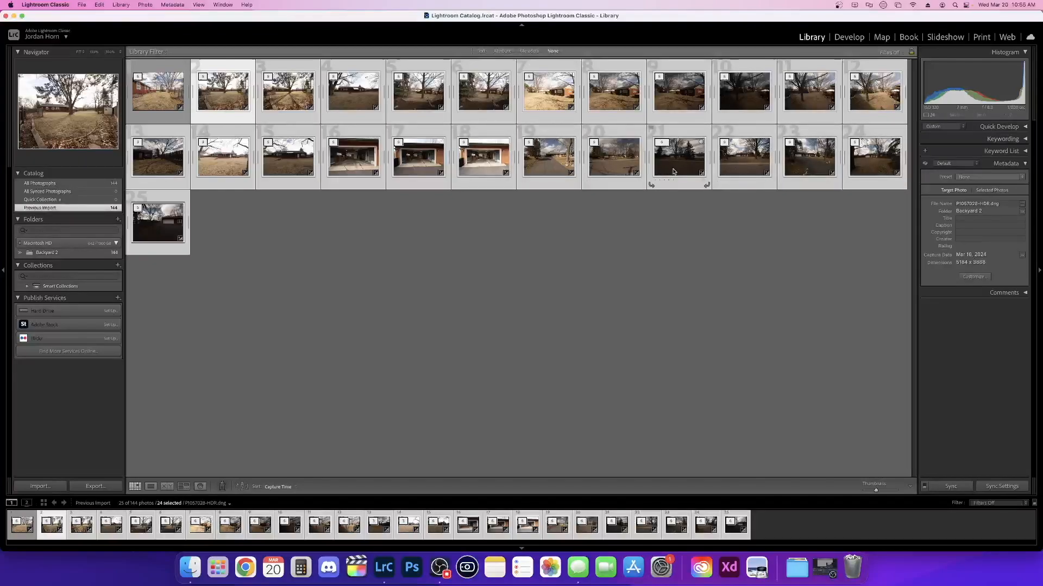
click(1027, 132)
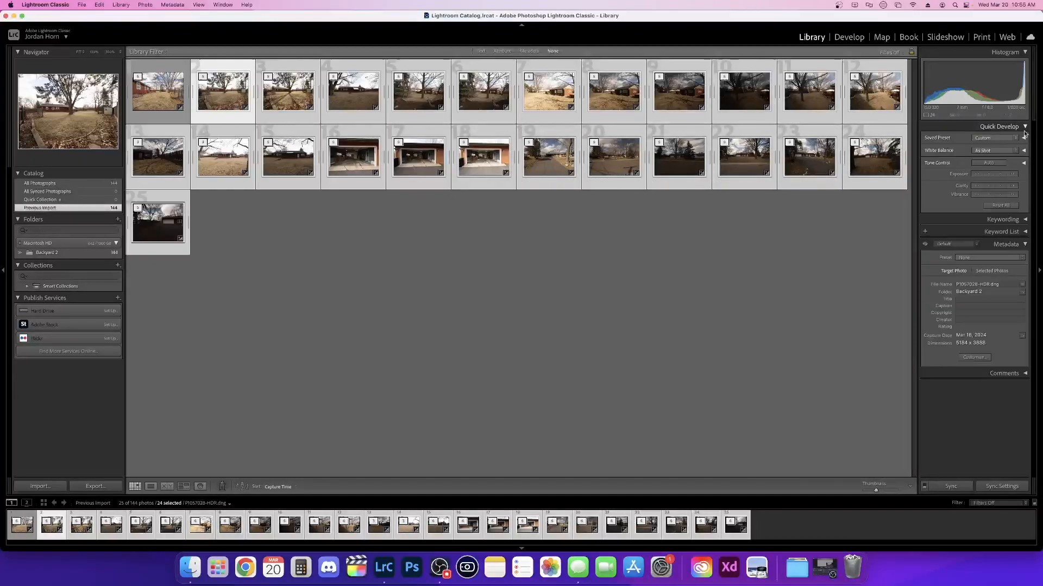
click(999, 142)
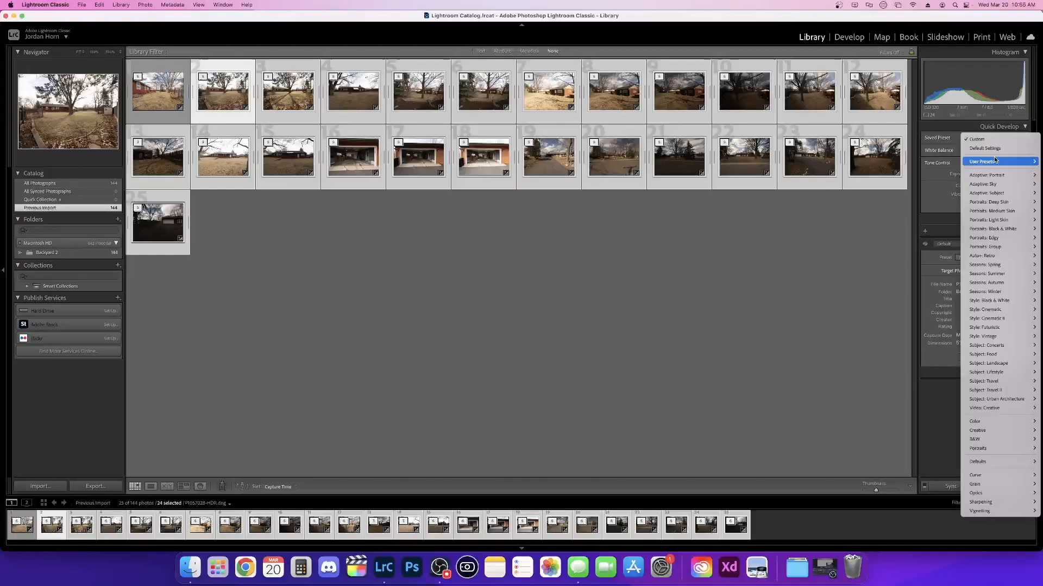
mouse_move(994, 160)
click(955, 162)
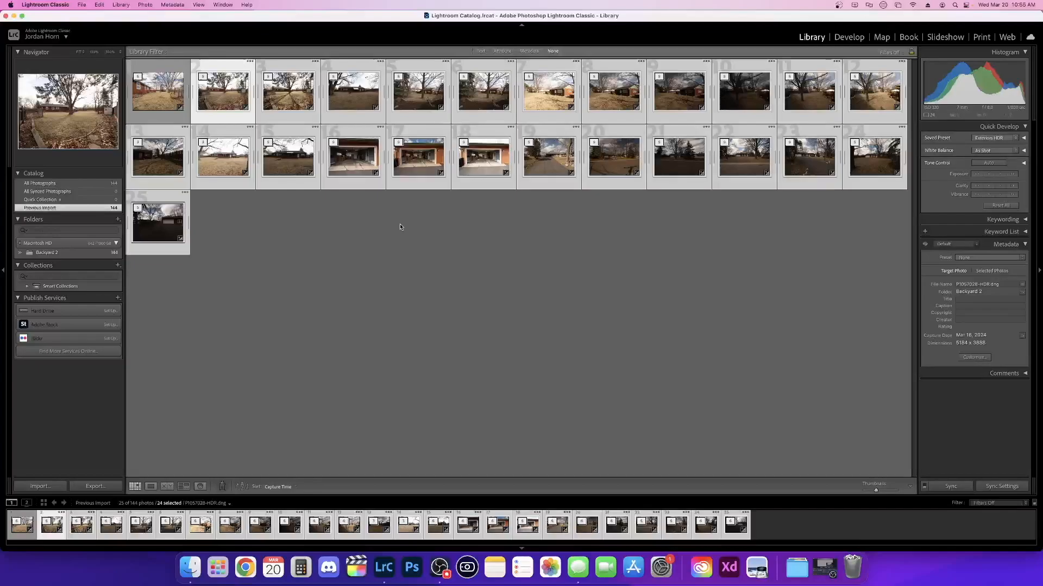
- View the second photo in Develop and compare it with the near-identical third shot of the backyard
click(851, 42)
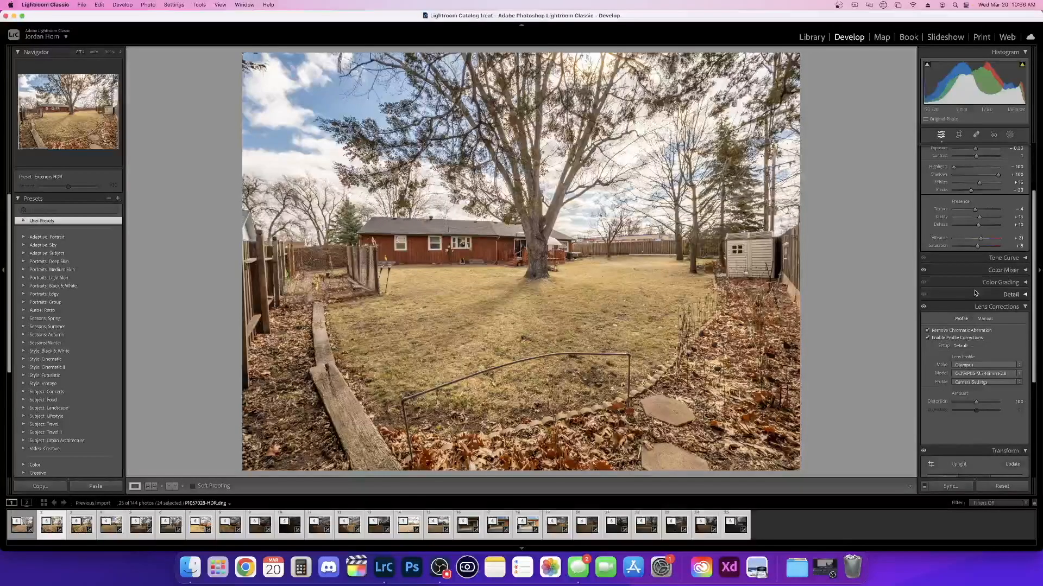
scroll(993, 299, up, 3)
scroll(994, 300, up, 1)
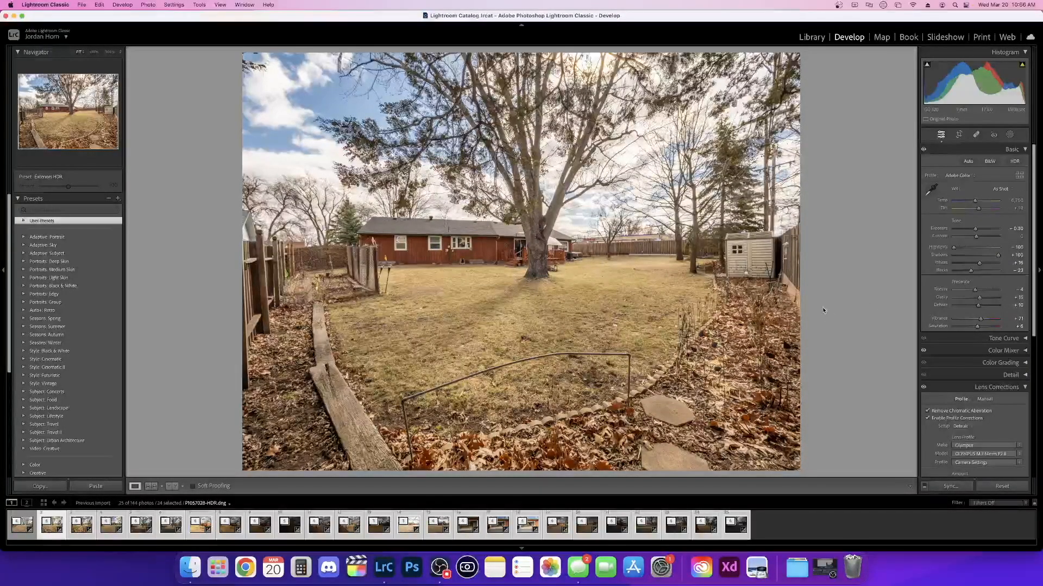
key(Right)
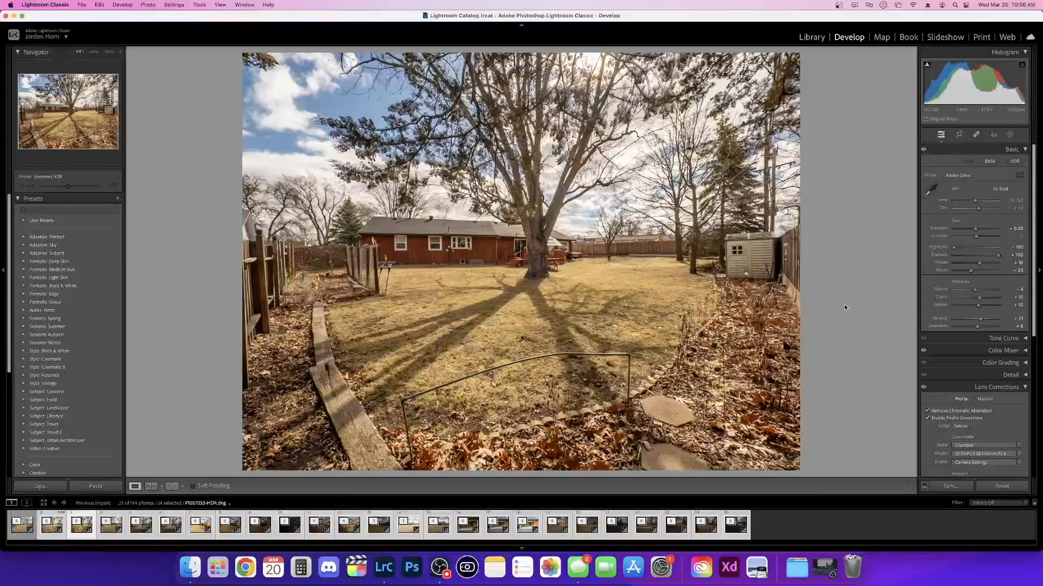
key(Left)
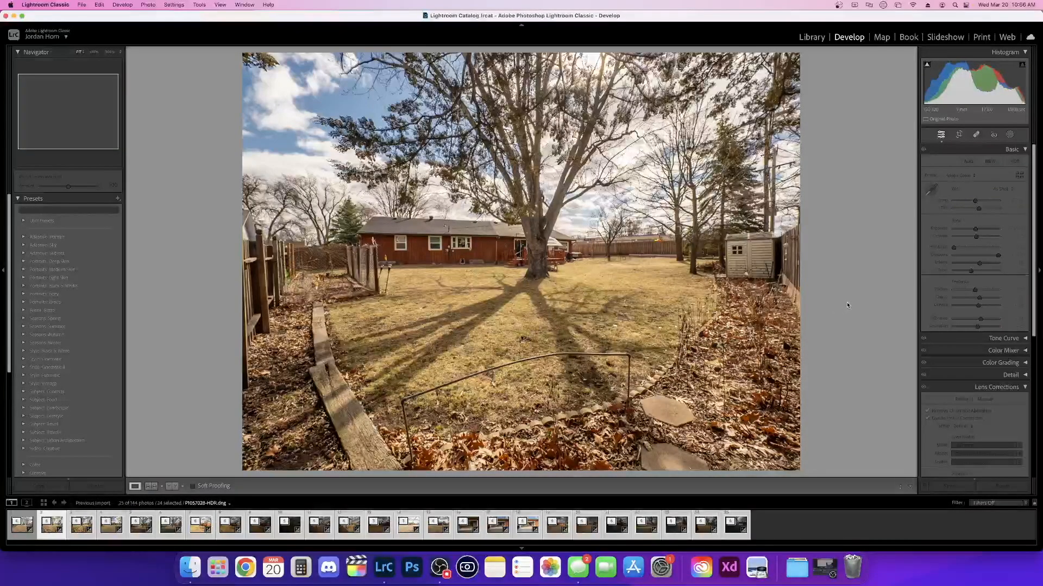
key(Right)
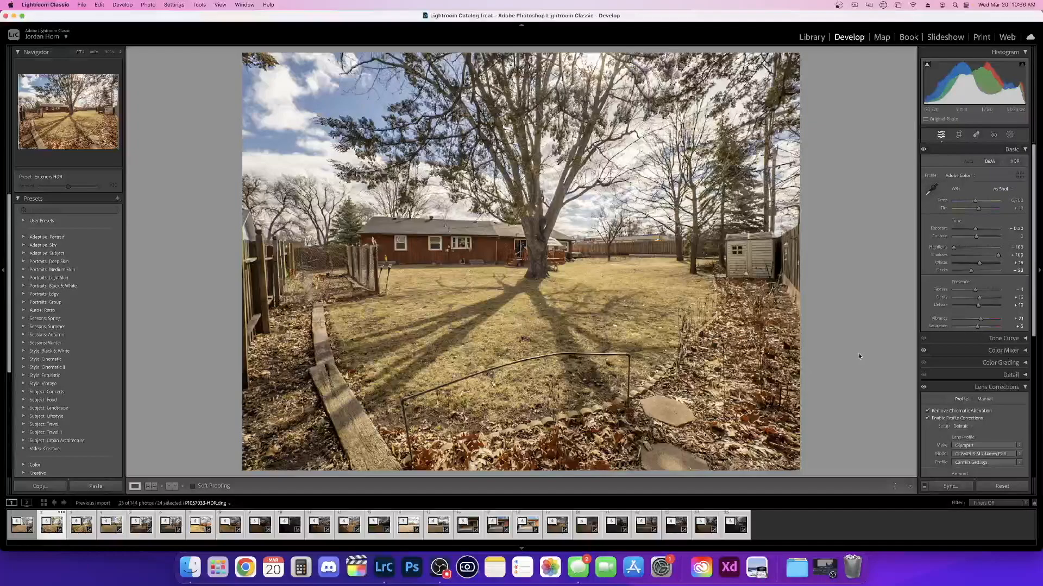
key(Left)
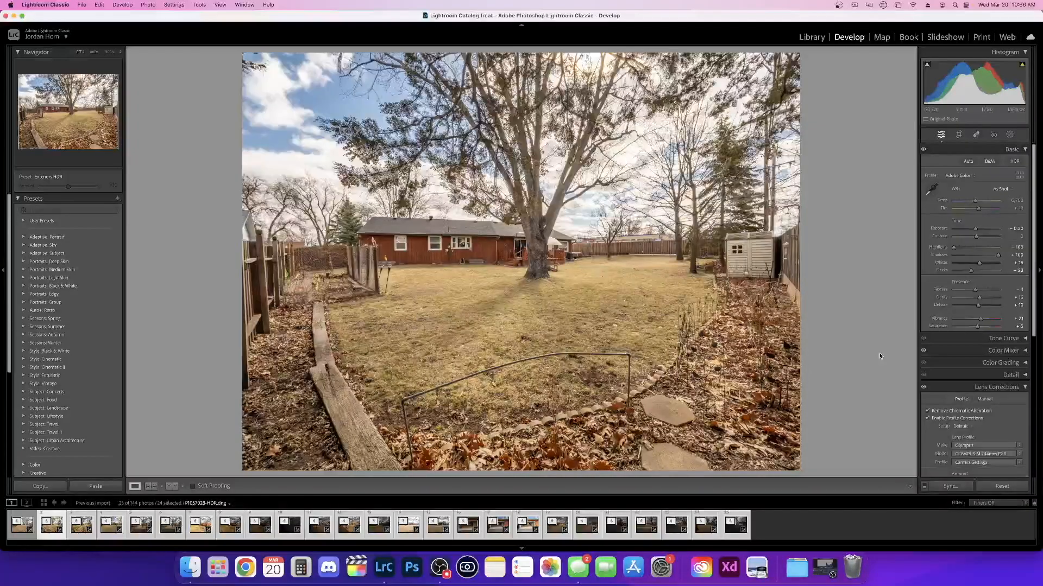
key(Right)
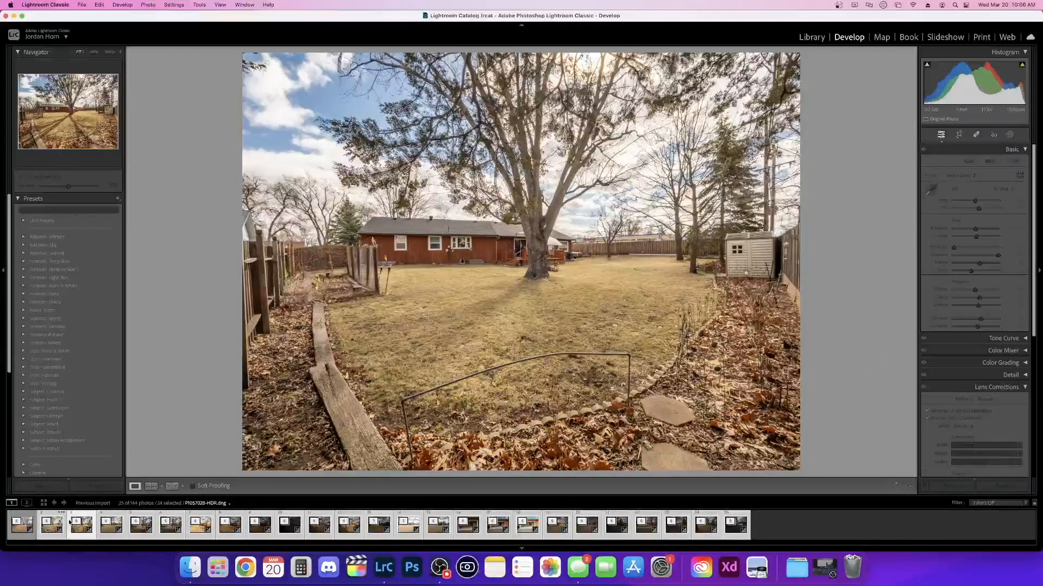
- Expand the third photo's stack, select the duplicate HDR with all its bracketed shots, and delete them from disk
click(77, 522)
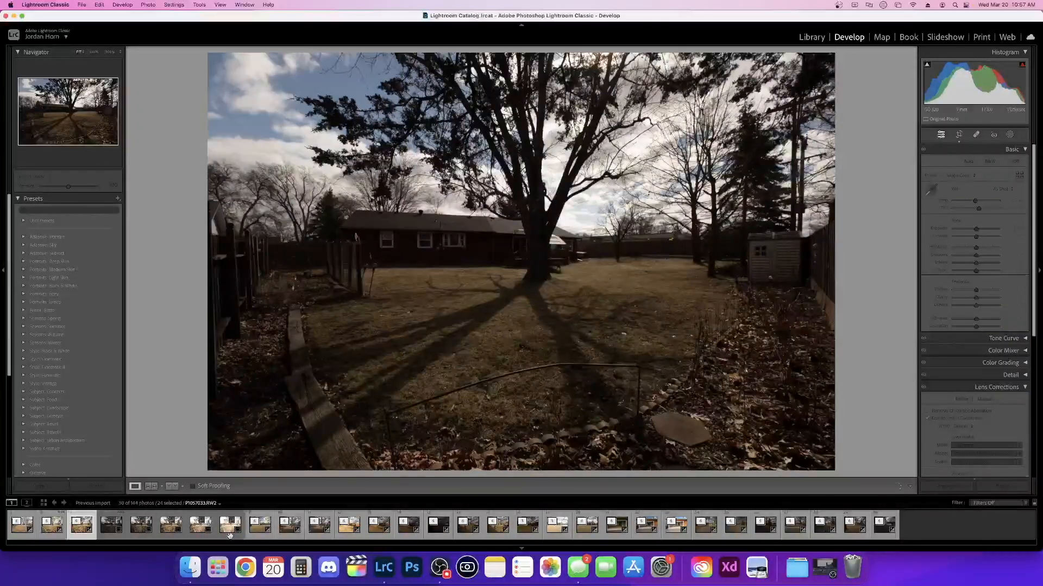
shift+click(228, 536)
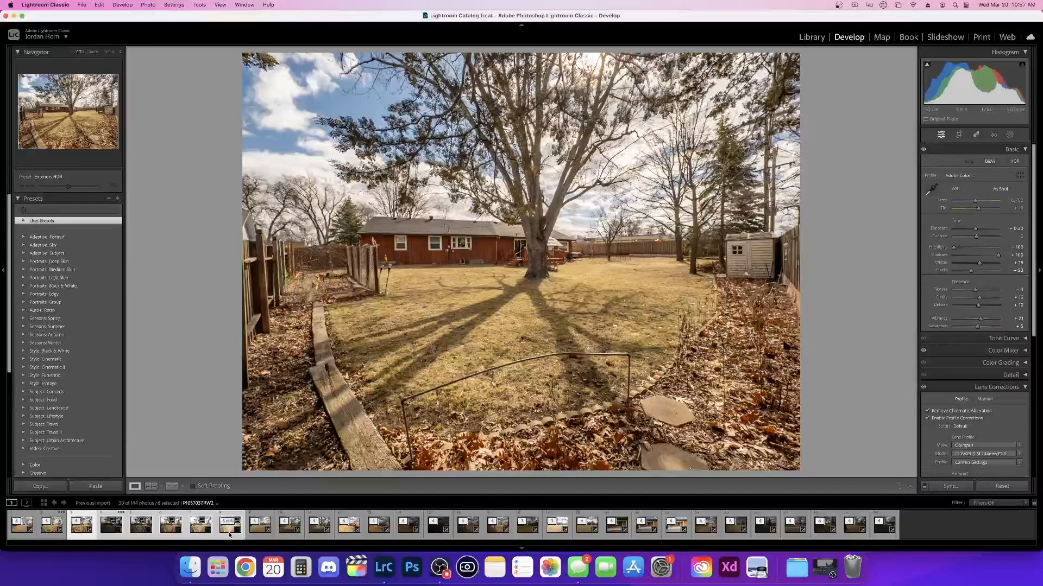
right_click(228, 534)
click(237, 533)
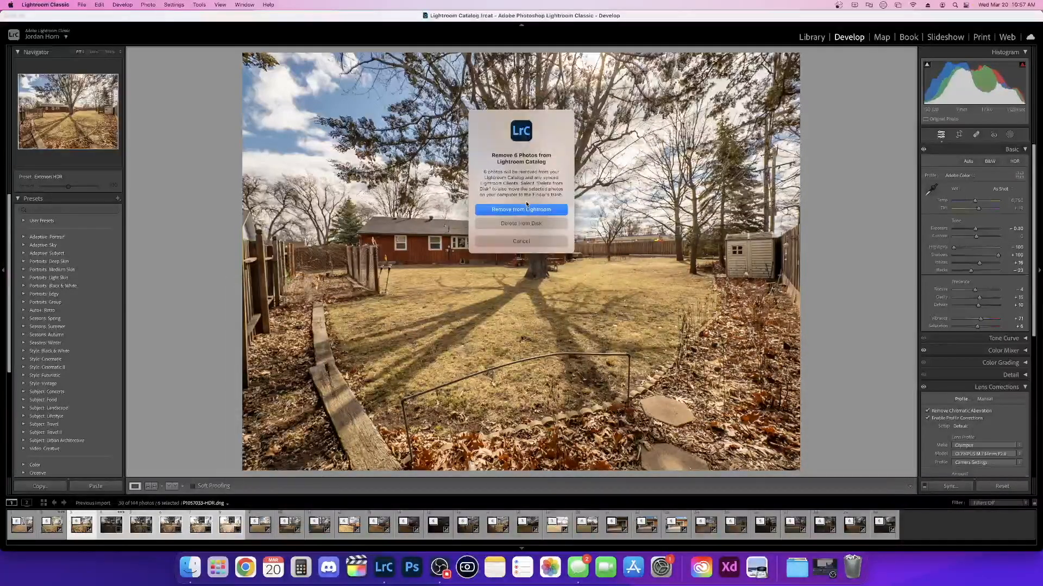
click(524, 224)
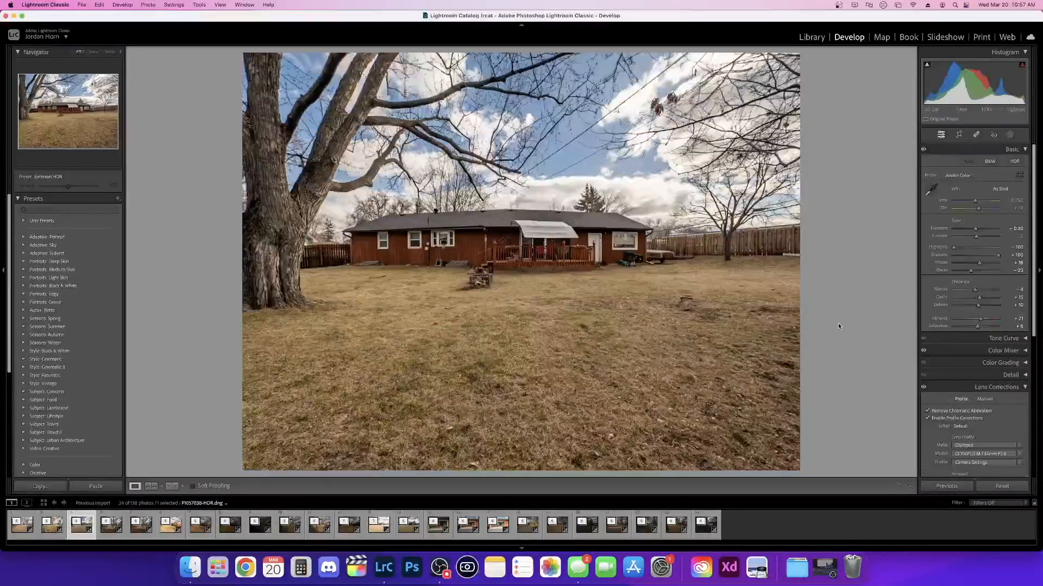
- Crop the new third photo tighter around the house at its original aspect ratio and raise its Exposure to about +0.40
drag(975, 229, 979, 231)
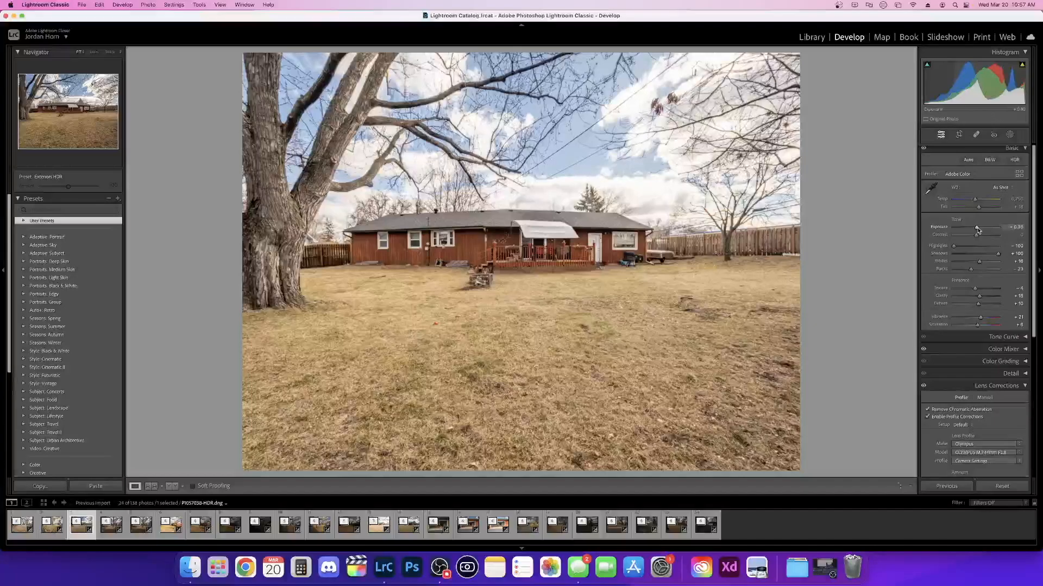
key(r)
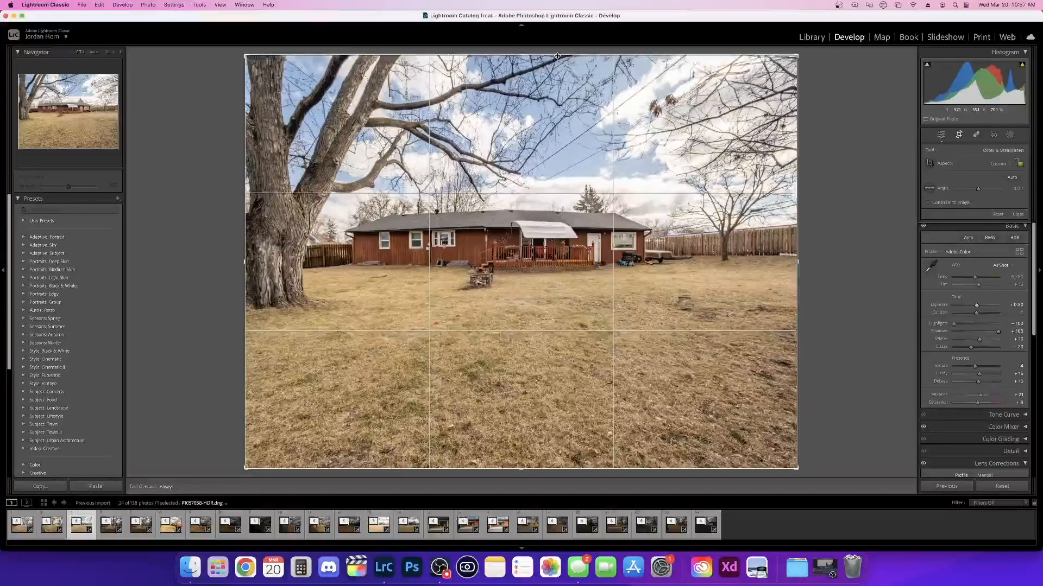
drag(585, 53, 587, 109)
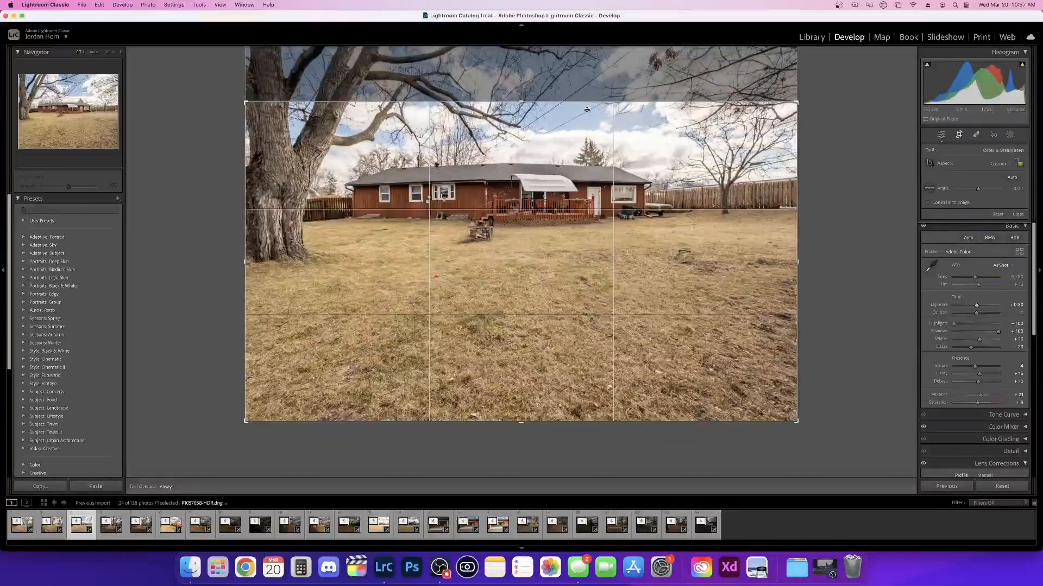
key(super+alt+r)
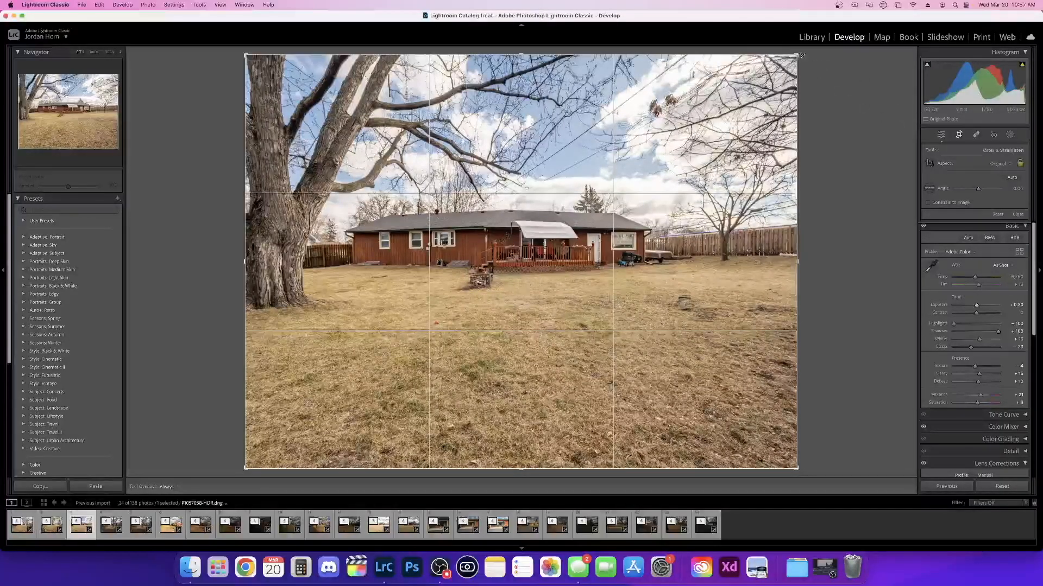
drag(797, 55, 740, 99)
drag(653, 164, 587, 227)
key(Return)
click(959, 134)
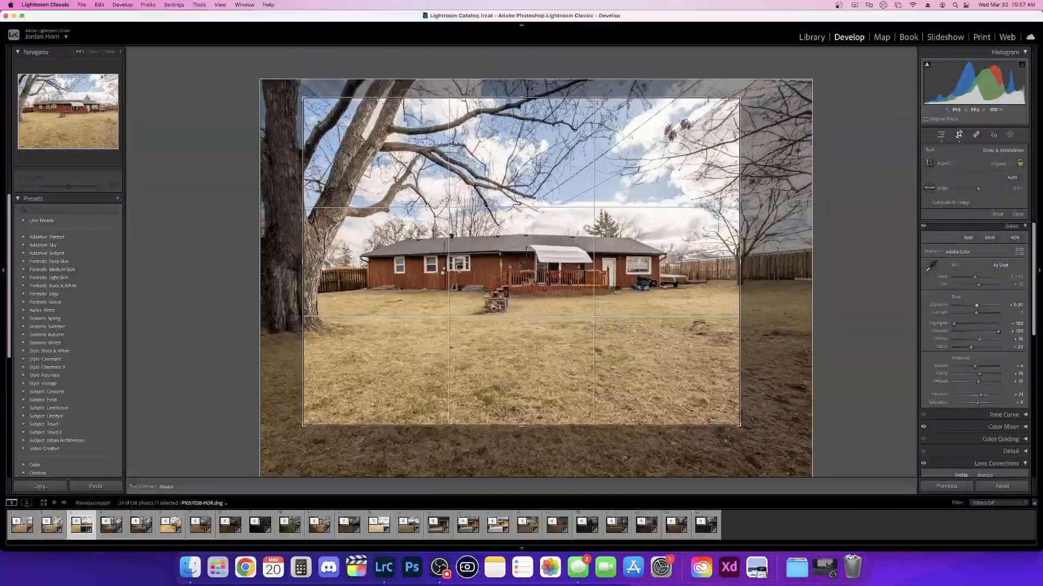
key(Return)
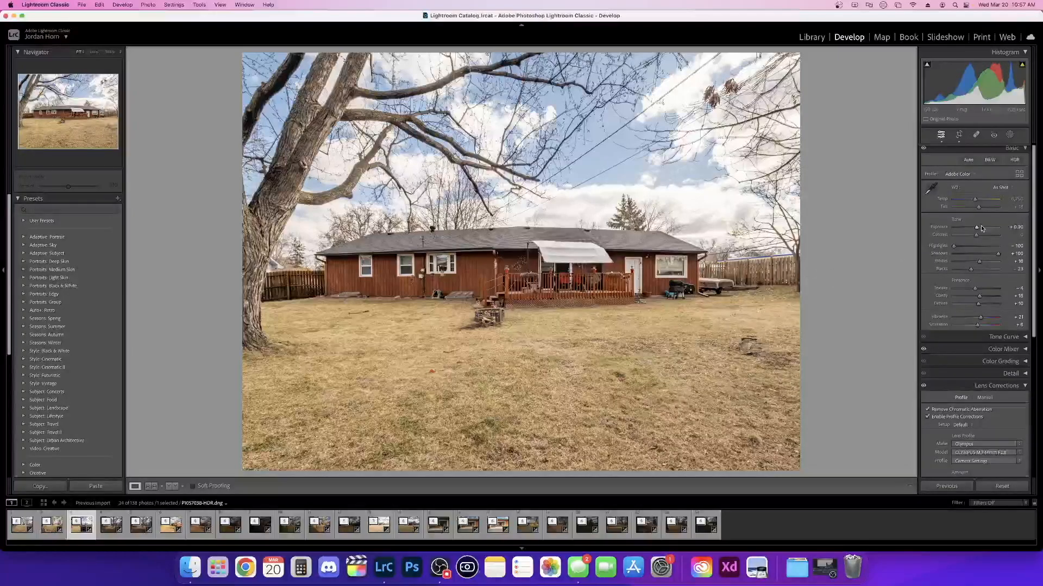
drag(978, 229, 980, 230)
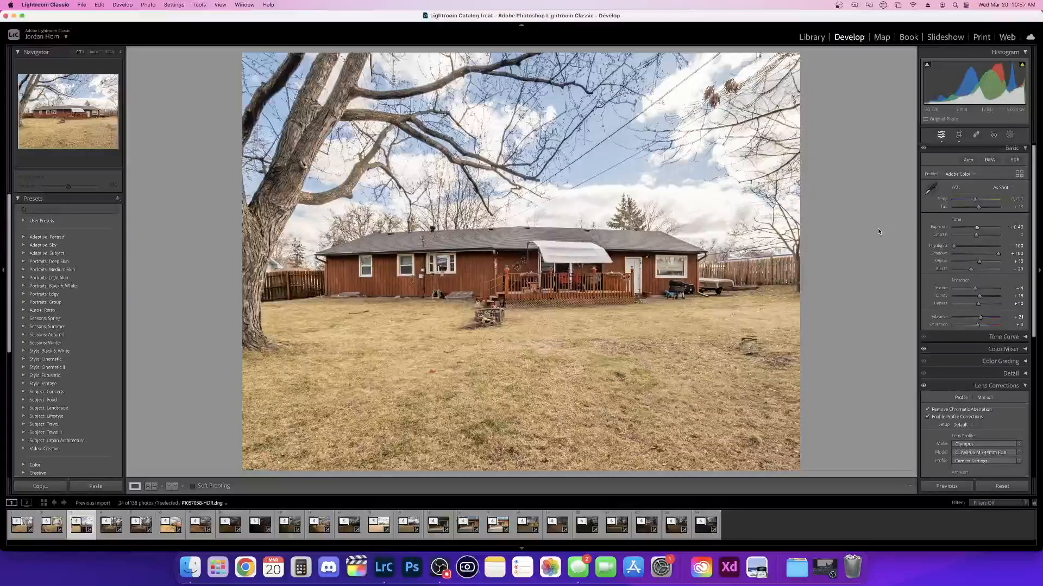
- Raise Exposure on the fourth and fifth photos to about +0.40 and +0.70, and compare the two near-identical garden views
key(Right)
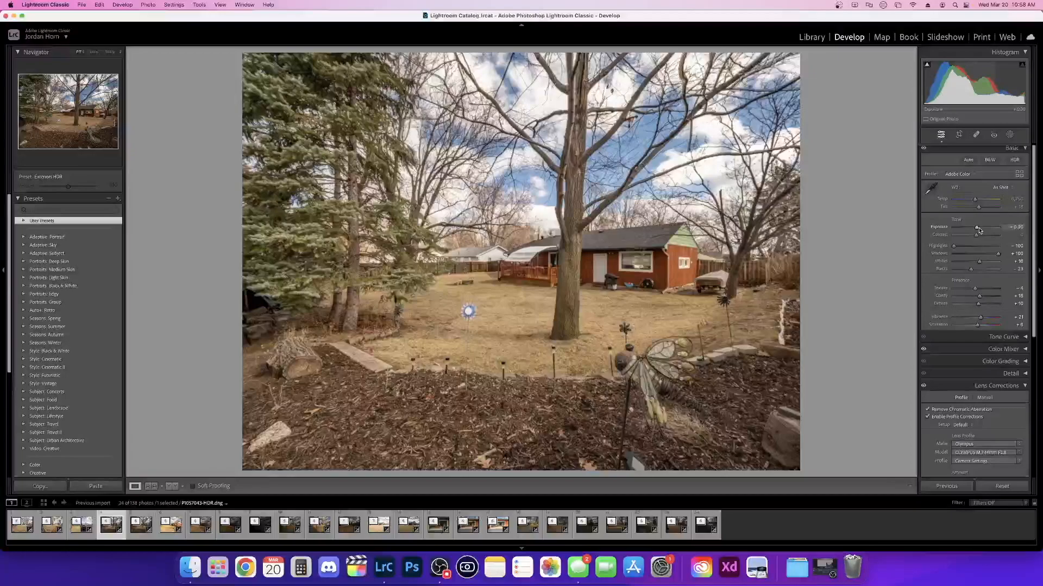
key(Right)
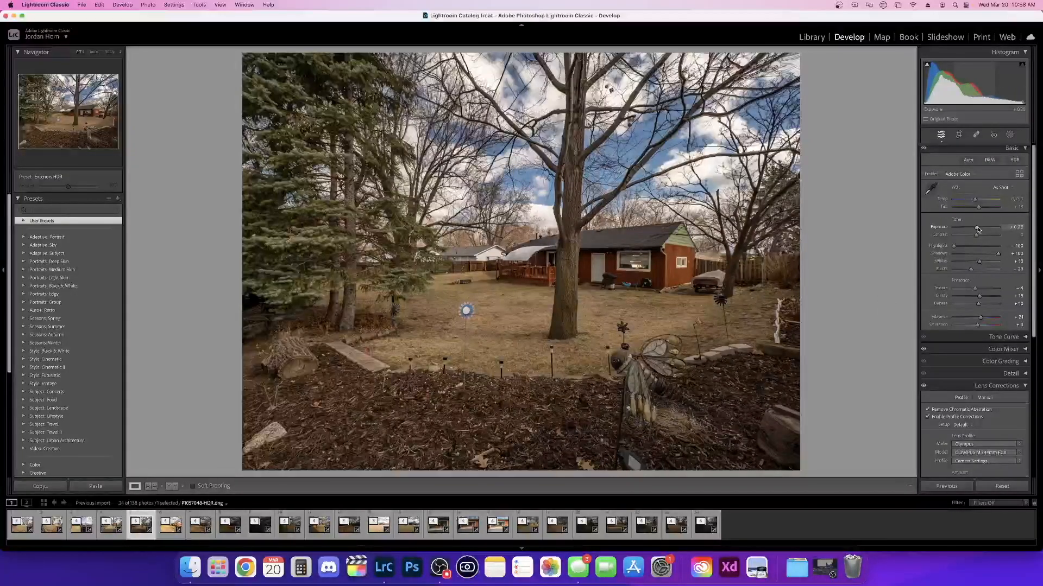
drag(977, 228, 978, 229)
key(Left)
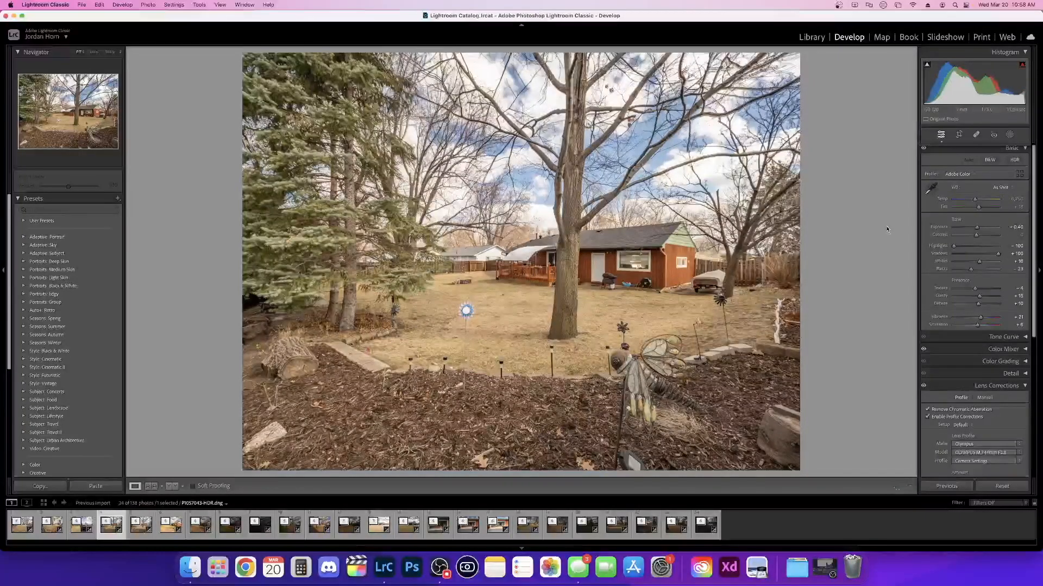
key(Right)
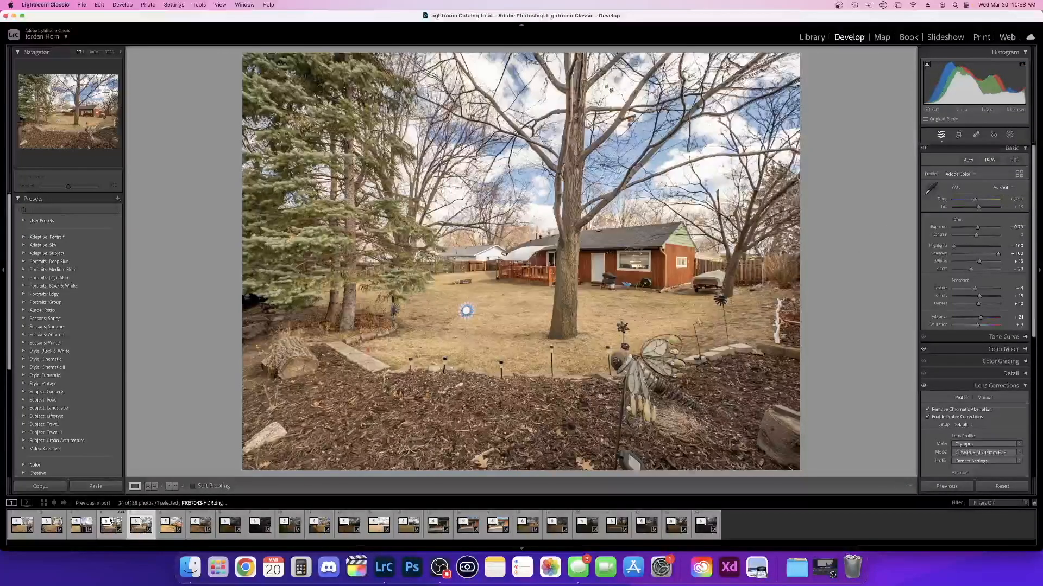
- Expand the fourth photo's stack, select its HDR with all the bracketed shots, and delete them from disk
click(109, 522)
click(110, 529)
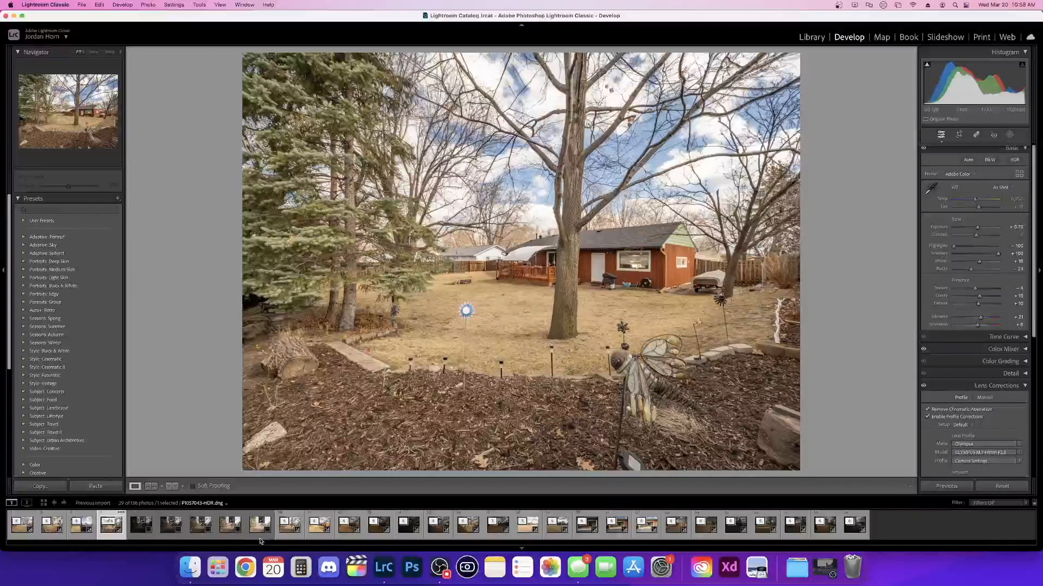
shift+click(259, 524)
right_click(260, 526)
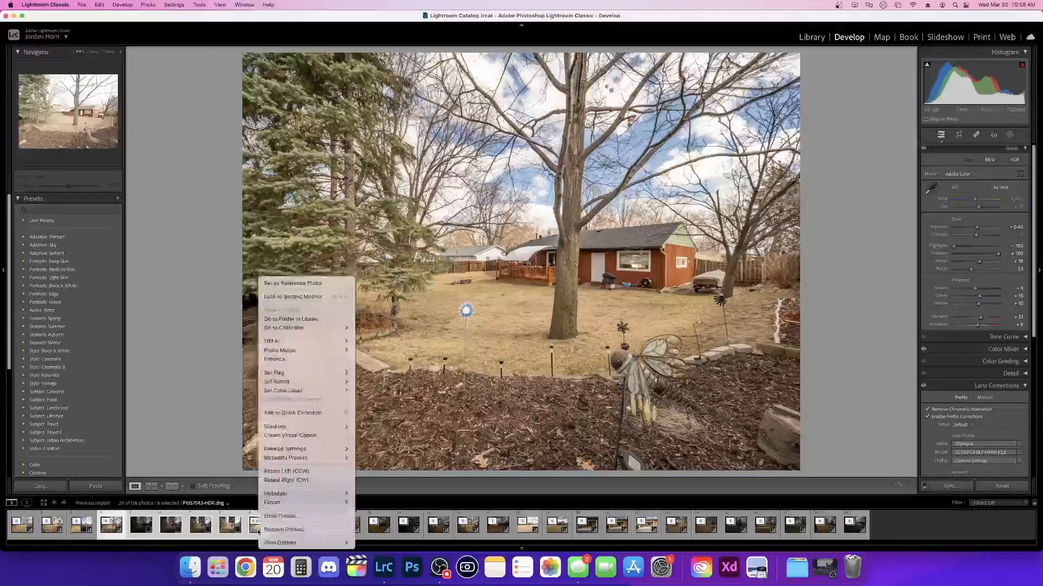
click(275, 530)
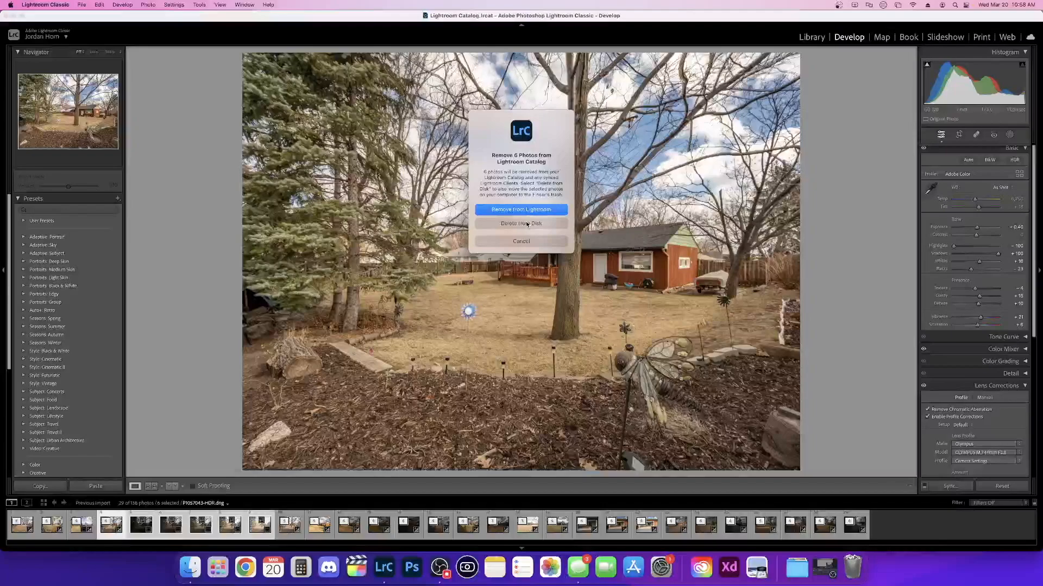
click(534, 223)
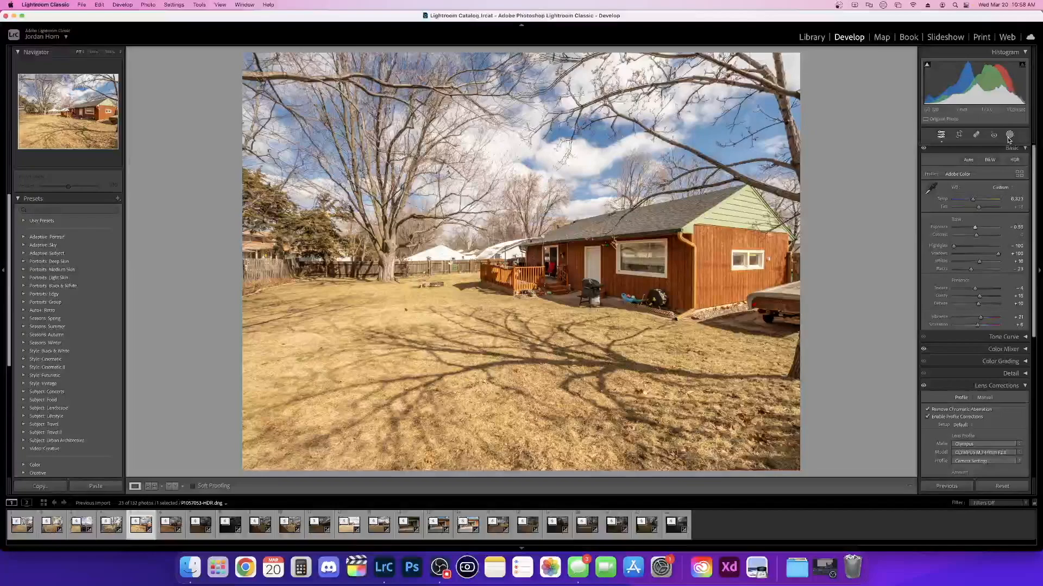
- Brush a mask with about 0.73 Exposure over the shaded house wall in the fifth photo and fine-tune the photo's overall Exposure
key(k)
key(Return)
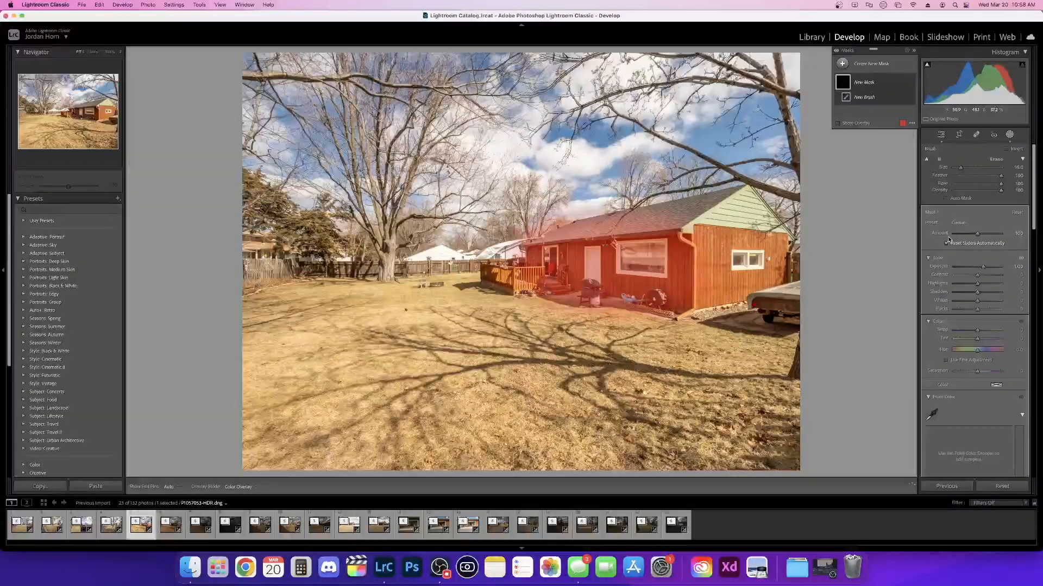
drag(982, 267, 982, 269)
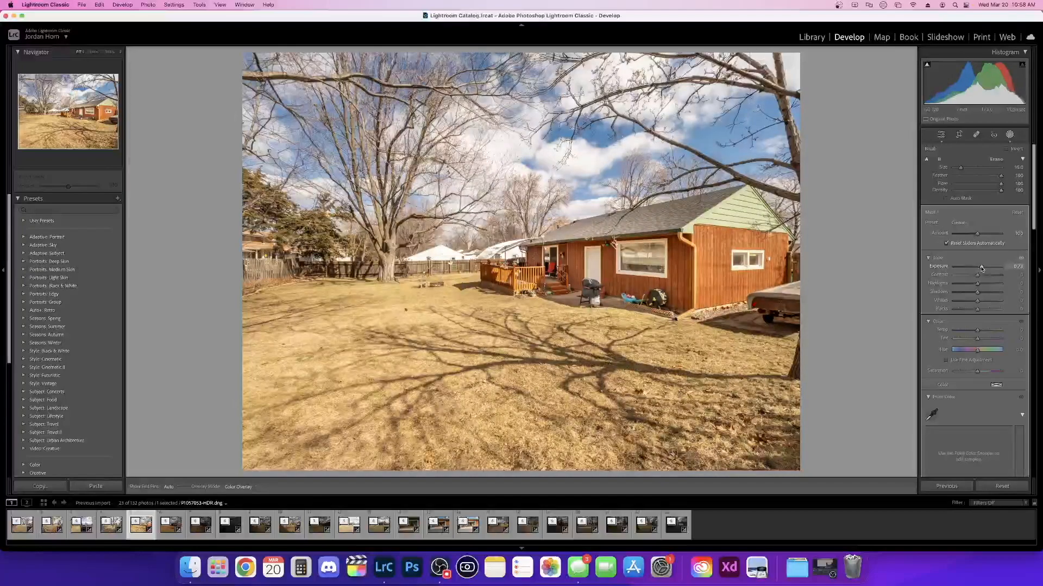
key(k)
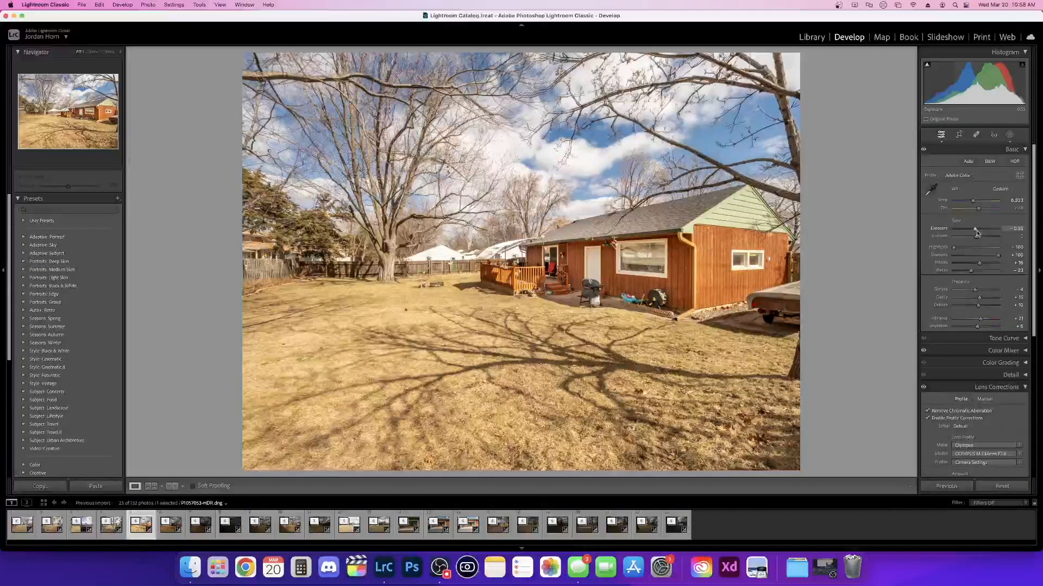
drag(976, 233, 976, 233)
- Delete the next two darker HDR duplicates of the fifth photo's view from disk, each together with its stacked bracketed shots
key(Right)
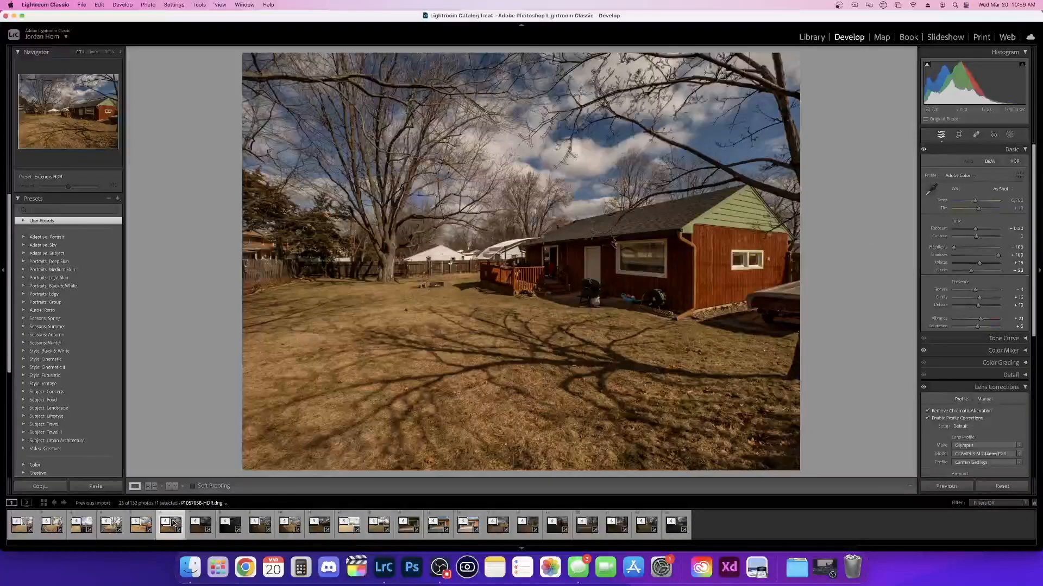
shift+click(319, 524)
right_click(315, 524)
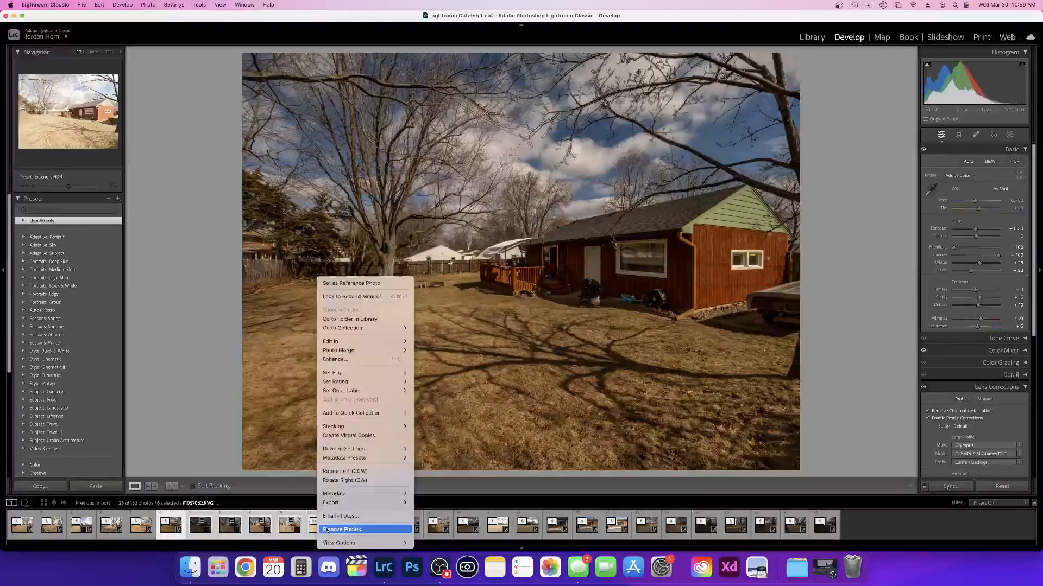
click(348, 527)
click(541, 223)
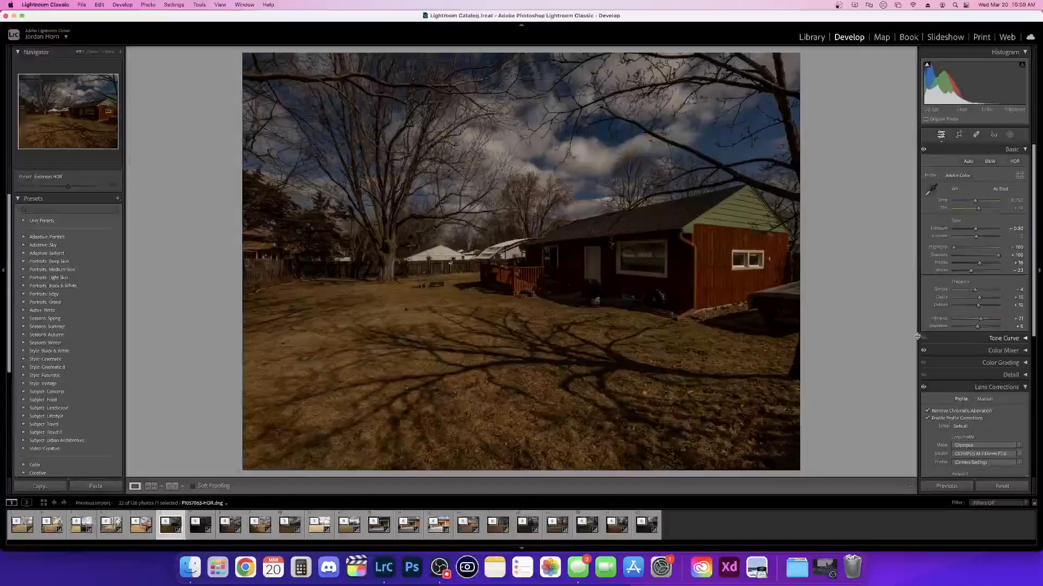
shift+click(319, 524)
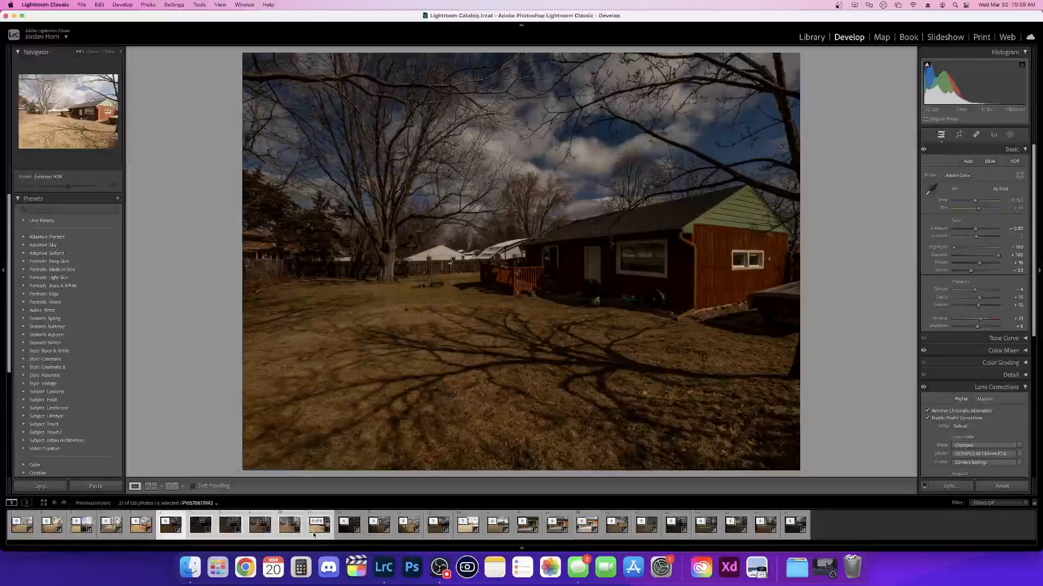
right_click(315, 524)
click(347, 535)
click(508, 223)
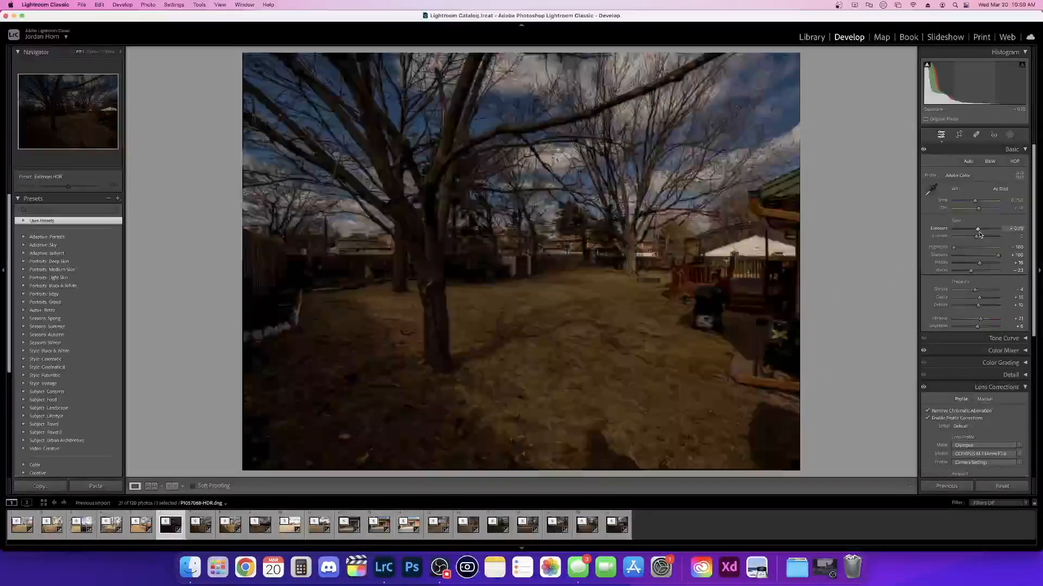
- Raise the new sixth photo's Exposure to about +2.65 and clone out the photographer's shadow on the grass
drag(981, 235, 983, 233)
click(976, 135)
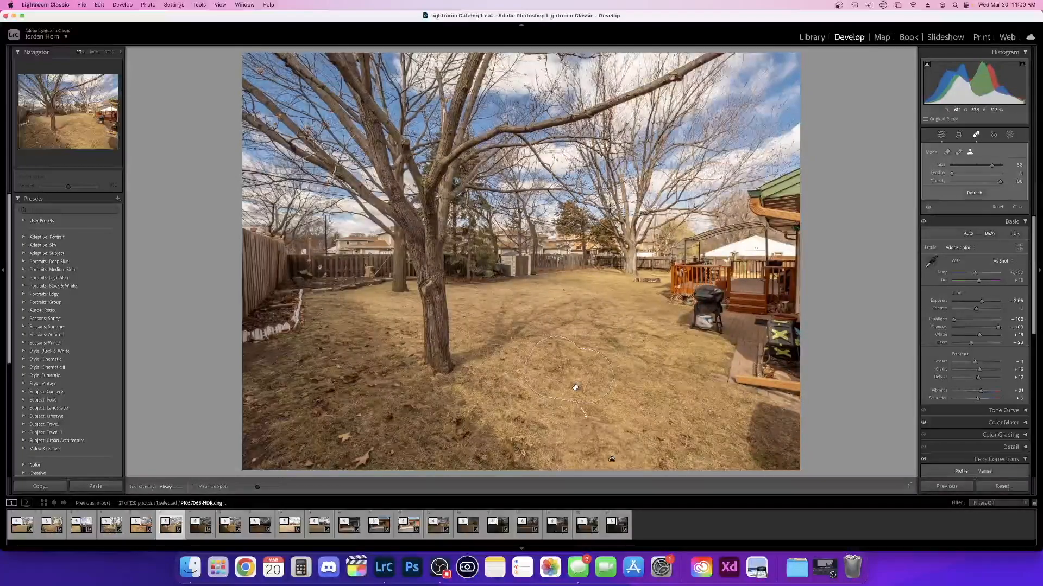
click(976, 135)
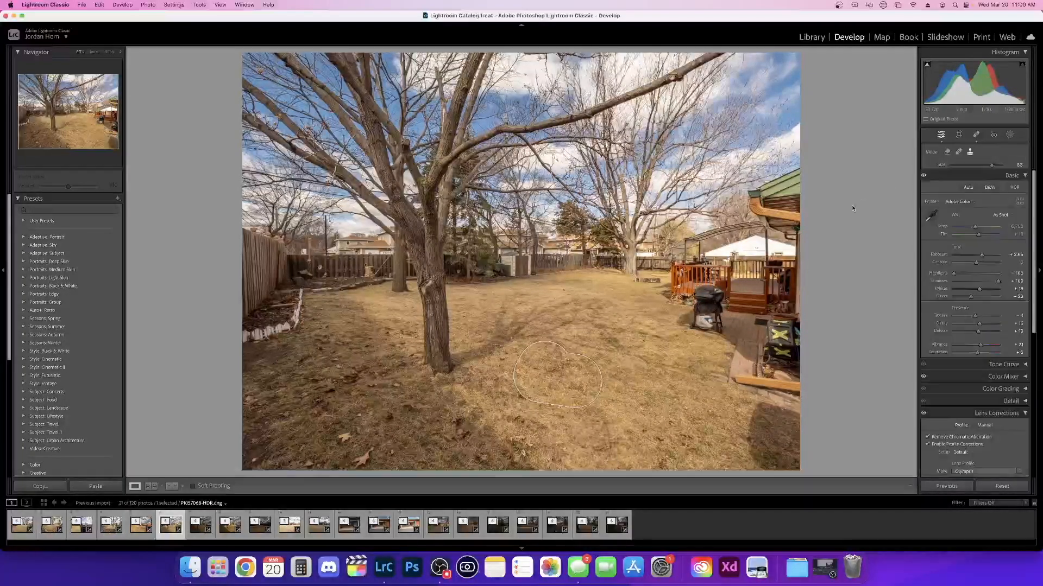
- Raise the seventh photo's Exposure to about +1.25 and compare it with the near-identical sixth photo
key(Right)
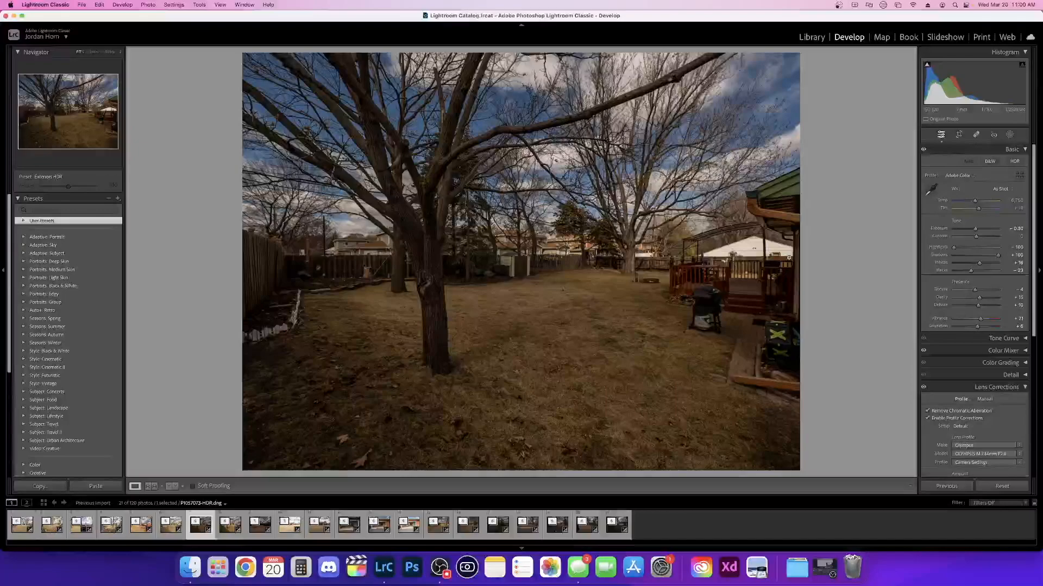
drag(975, 228, 978, 229)
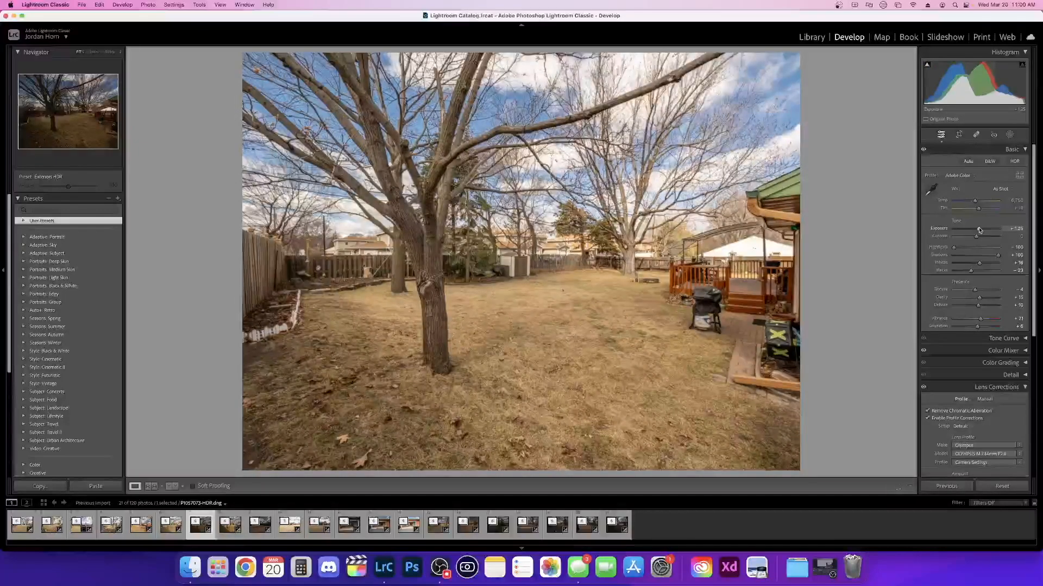
key(Left)
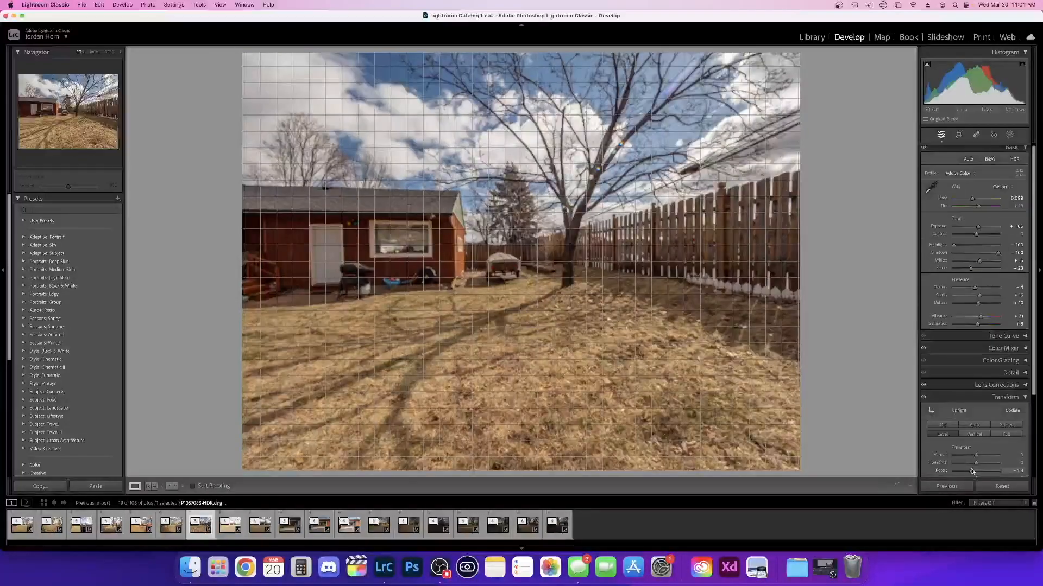
- Straighten the photo of the house and wooden fence with a Transform Rotate of about -1.9 and raise its Exposure to about +1.40
mouse_move(973, 471)
mouse_down()
mouse_move(976, 456)
mouse_move(972, 470)
mouse_up()
drag(978, 227, 979, 232)
- Brush a brightening Exposure mask over the shaded red house wall in the fence photo
click(1009, 135)
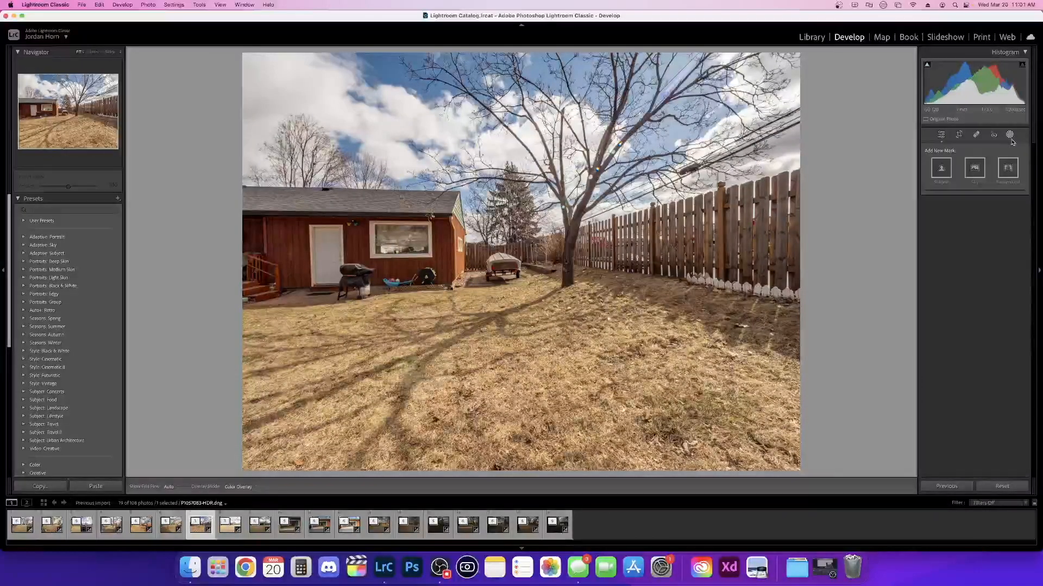
click(949, 223)
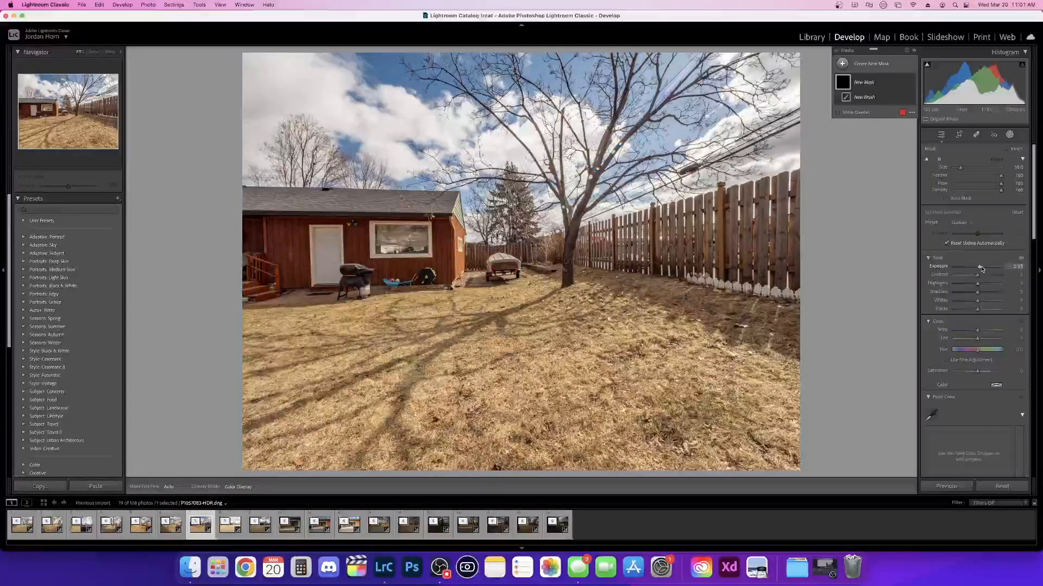
mouse_move(397, 253)
mouse_down()
mouse_move(287, 247)
mouse_move(296, 270)
mouse_up()
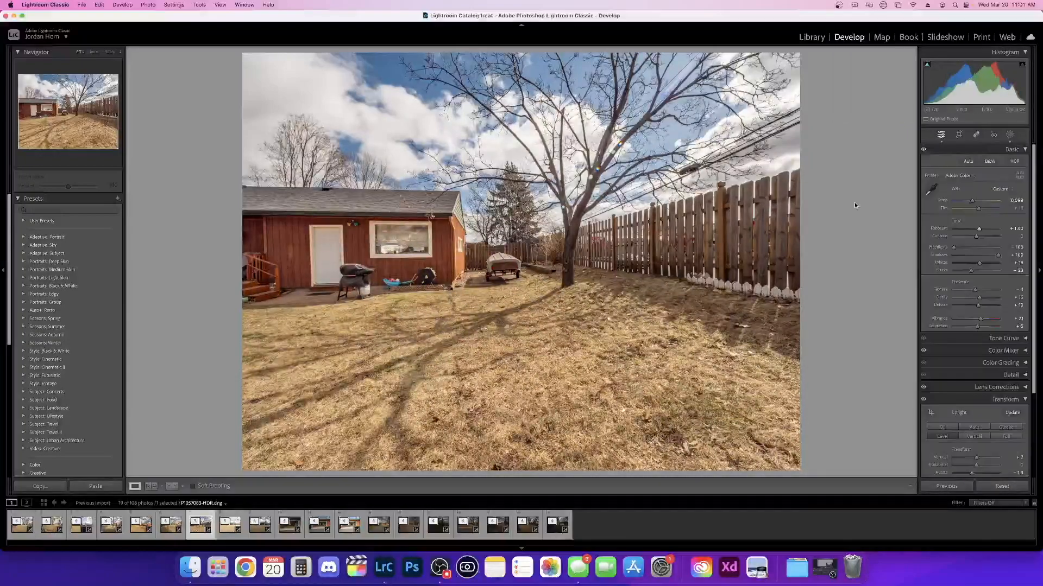
- Lower the eighth photo's Exposure to about -1.10 and crop it tighter around the house at the original aspect ratio
key(Right)
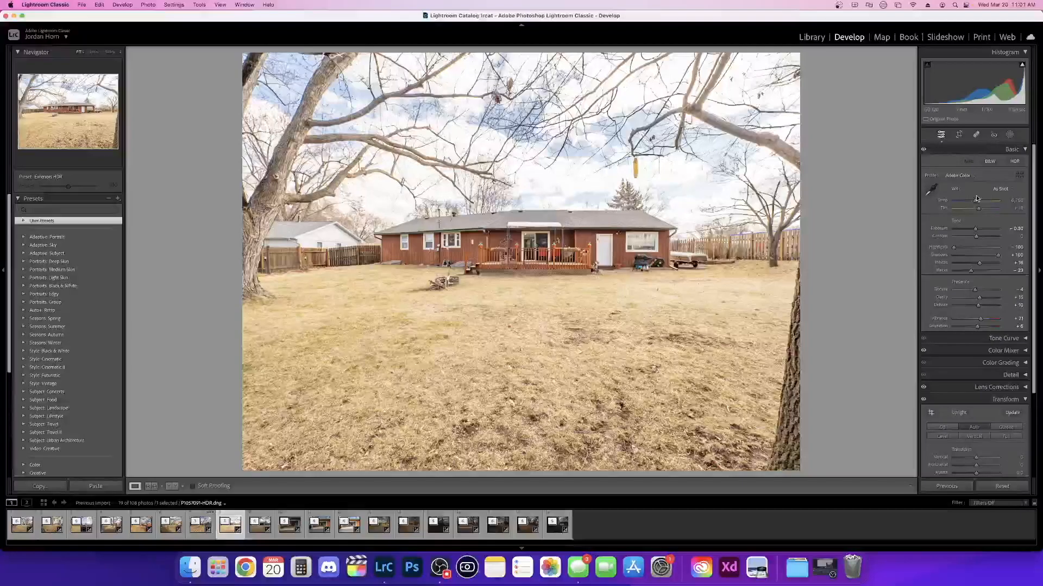
drag(975, 229, 973, 229)
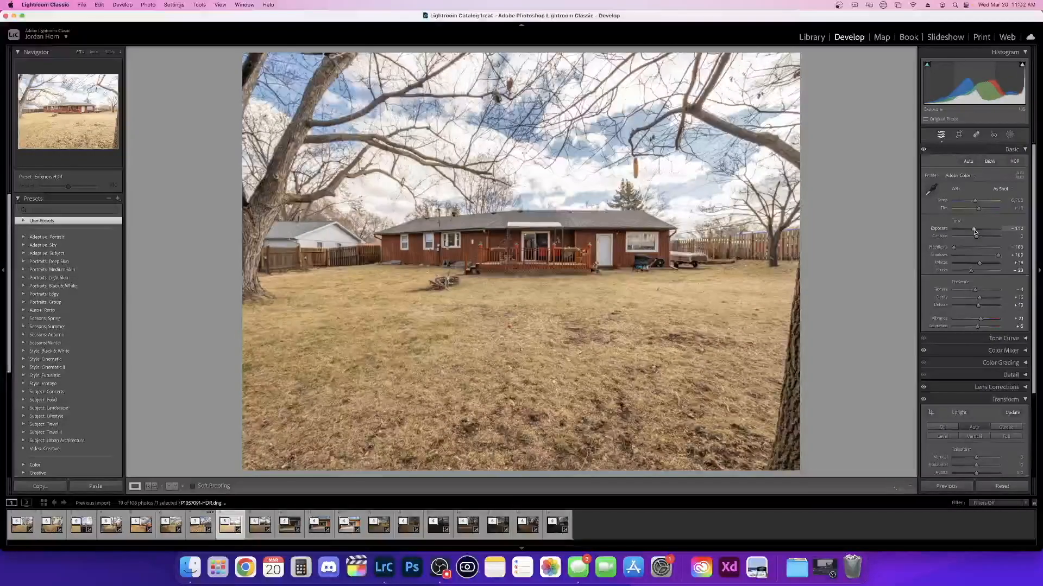
key(r)
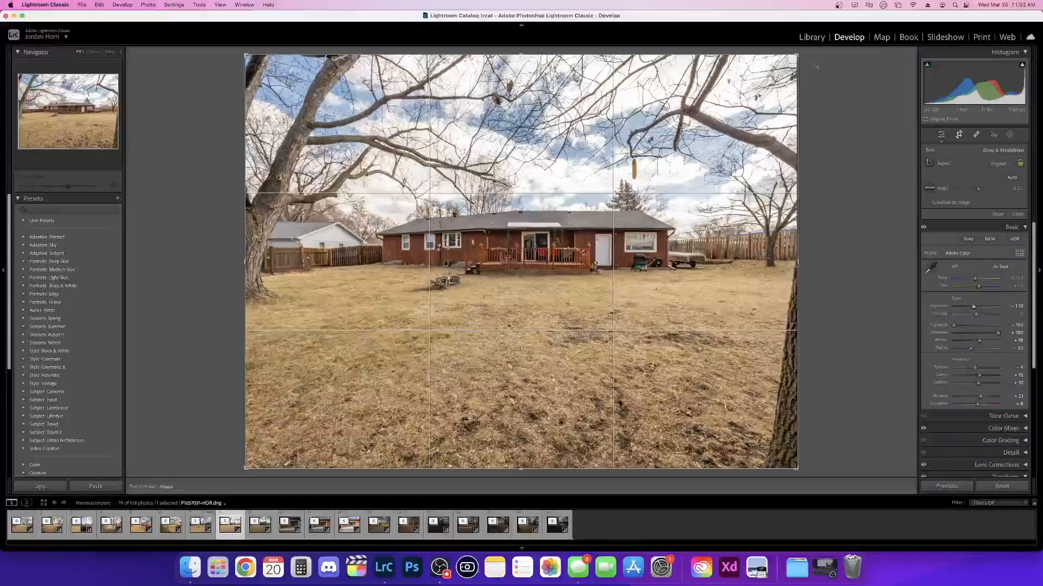
drag(797, 55, 739, 100)
key(Return)
- Inspect the house in the near-identical ninth photo up close, and remove that HDR together with its bracketed shots
key(Right)
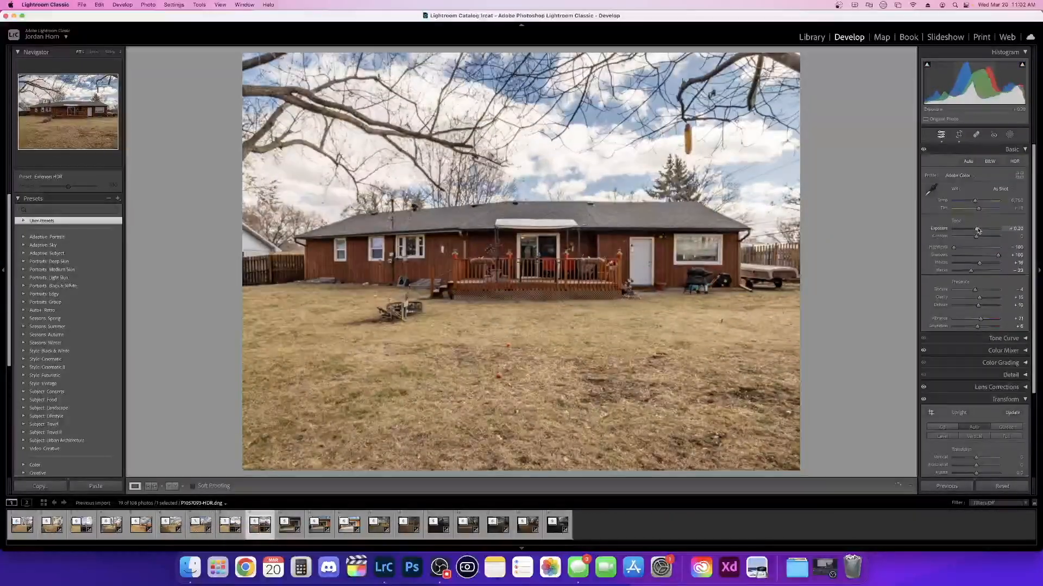
click(641, 246)
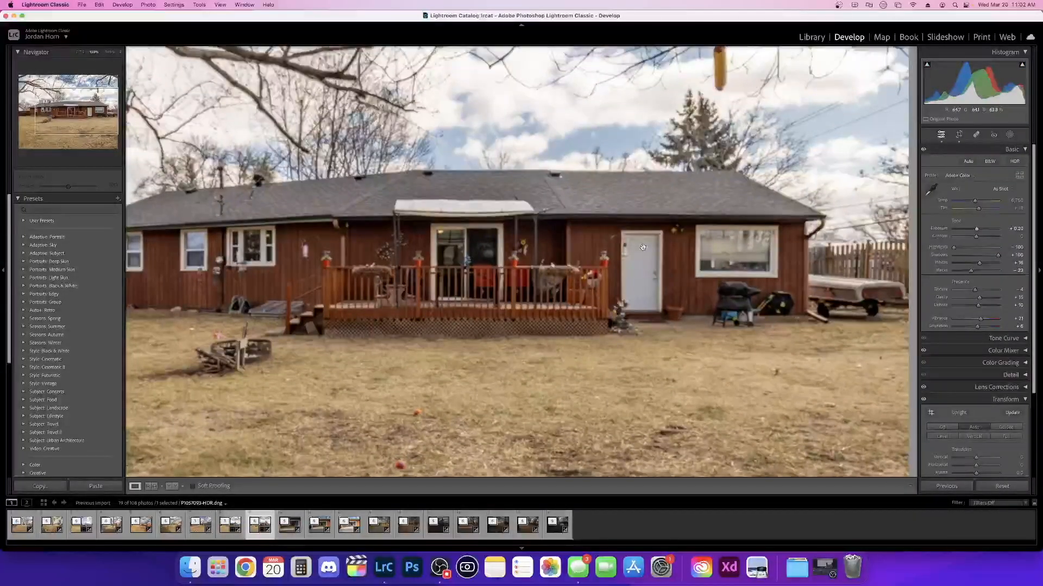
click(642, 247)
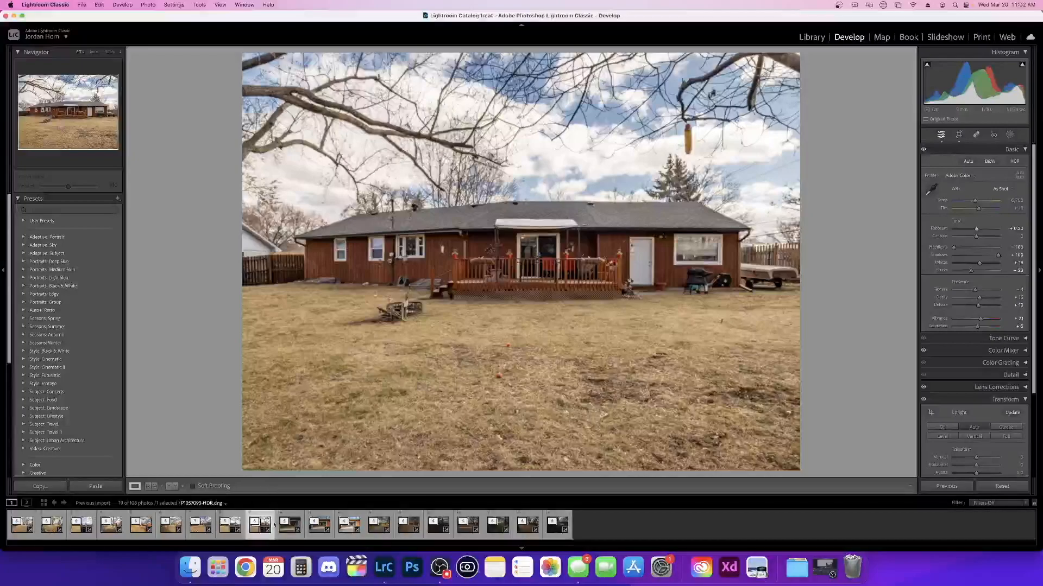
shift+click(406, 525)
right_click(404, 525)
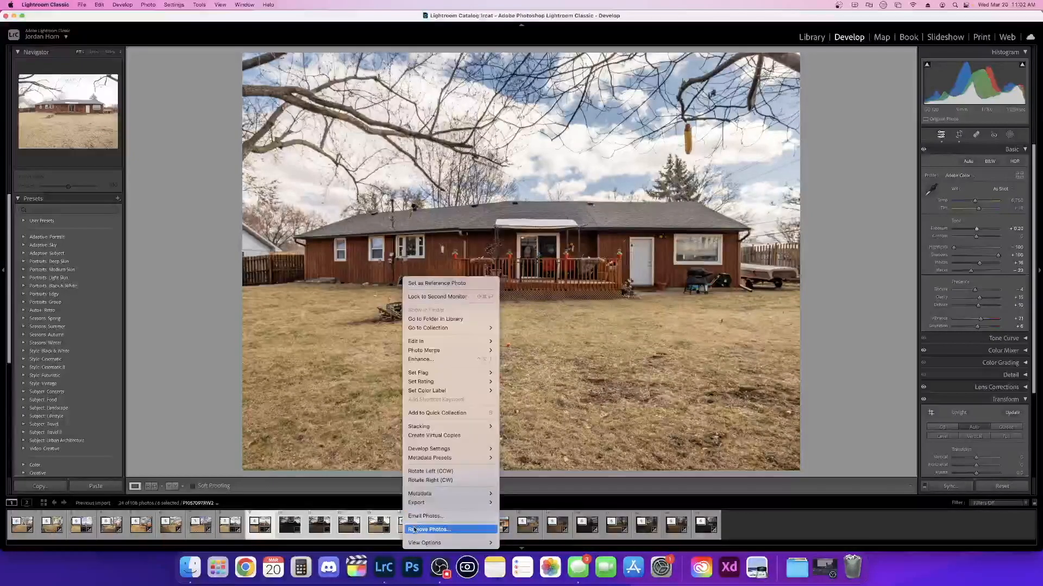
click(415, 529)
key(Return)
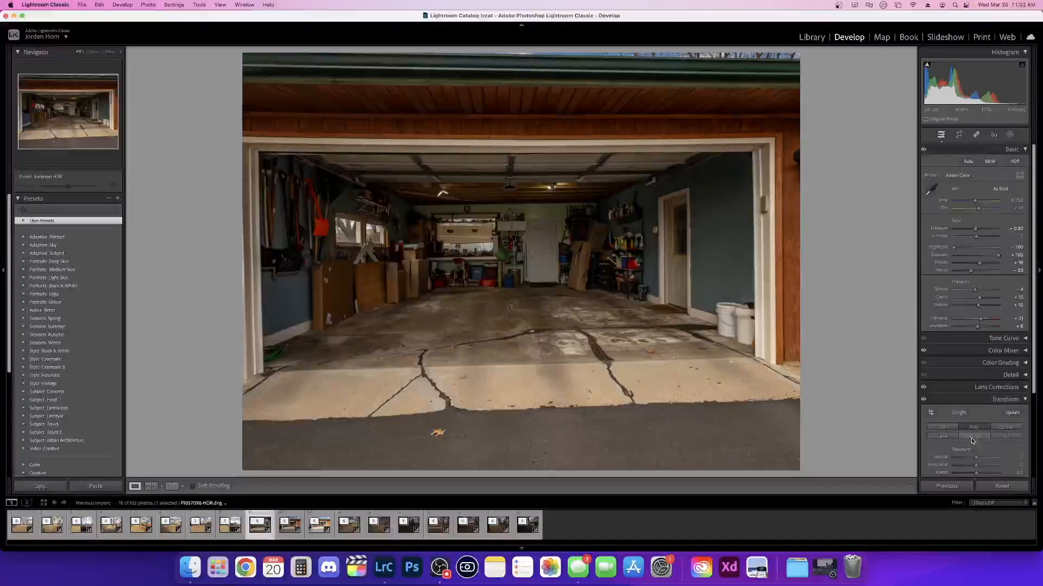
- Raise the open garage photo's Exposure to about +0.75 and correct its perspective with a positive Horizontal transform
drag(976, 227, 980, 232)
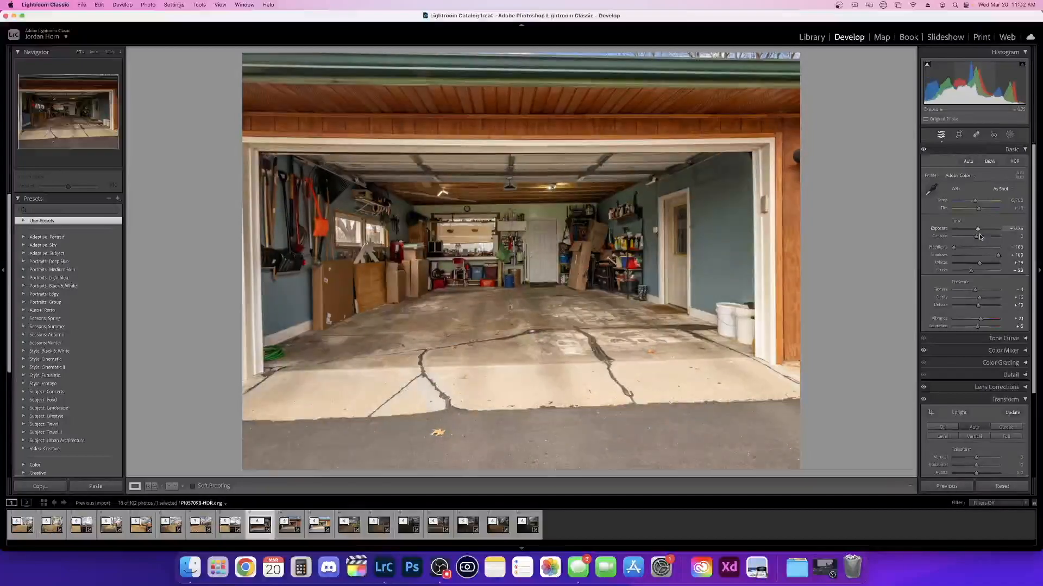
click(968, 475)
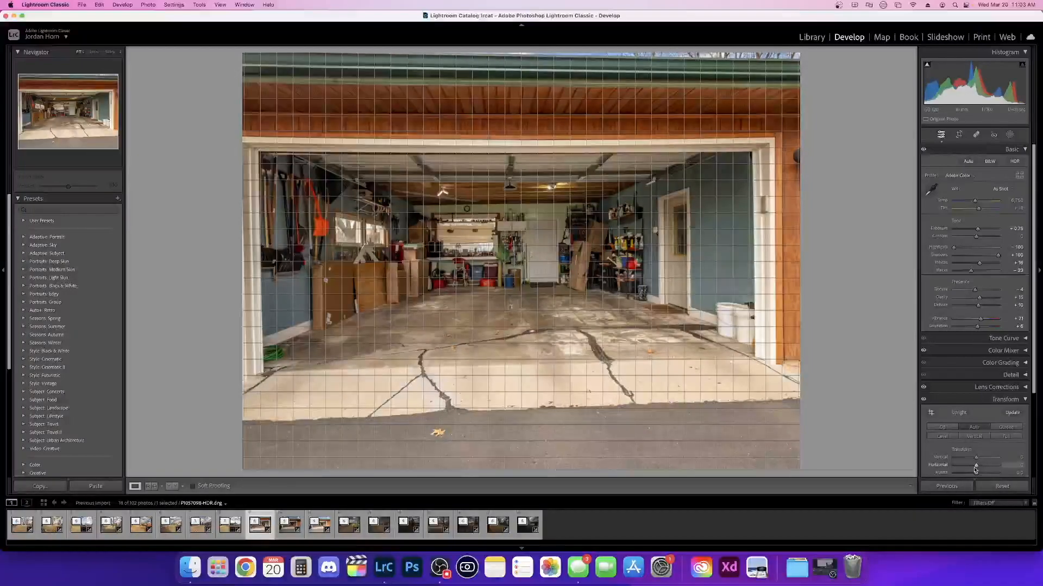
drag(975, 468, 979, 468)
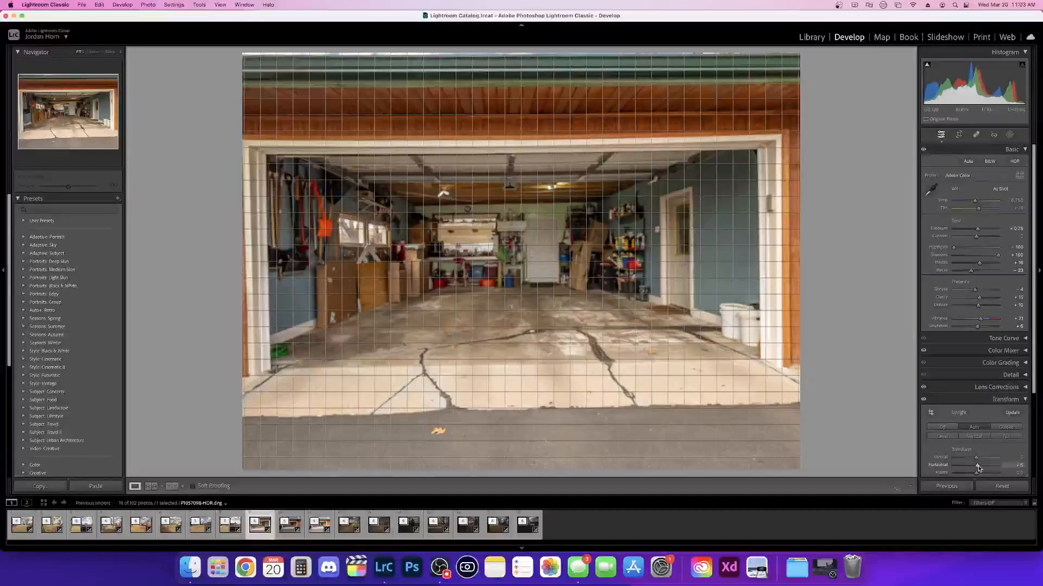
- Straighten the open garage photo with a small positive Rotate transform and apply a slightly negative manual lens Distortion correction
drag(978, 475, 981, 475)
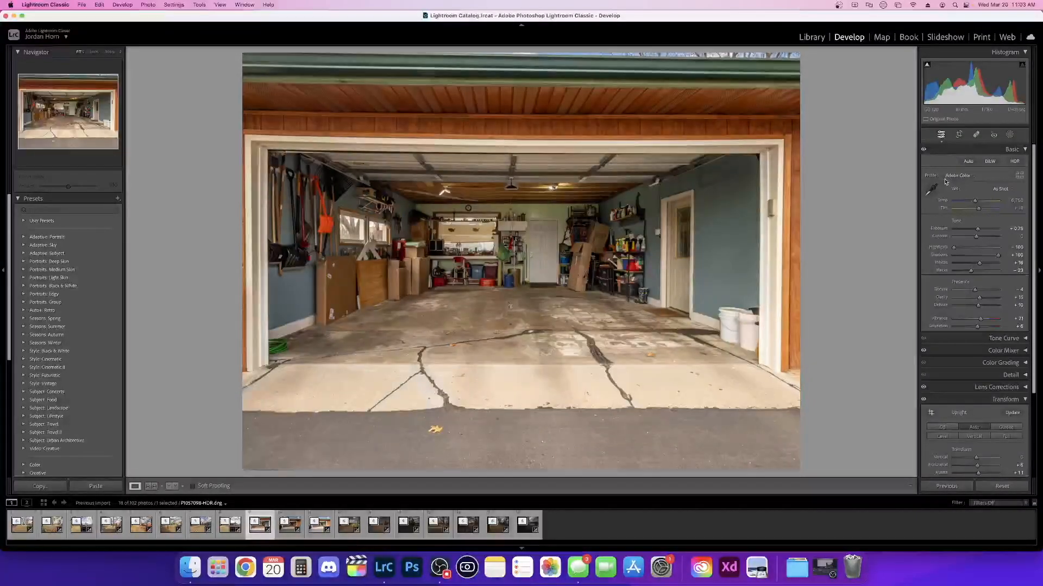
click(997, 387)
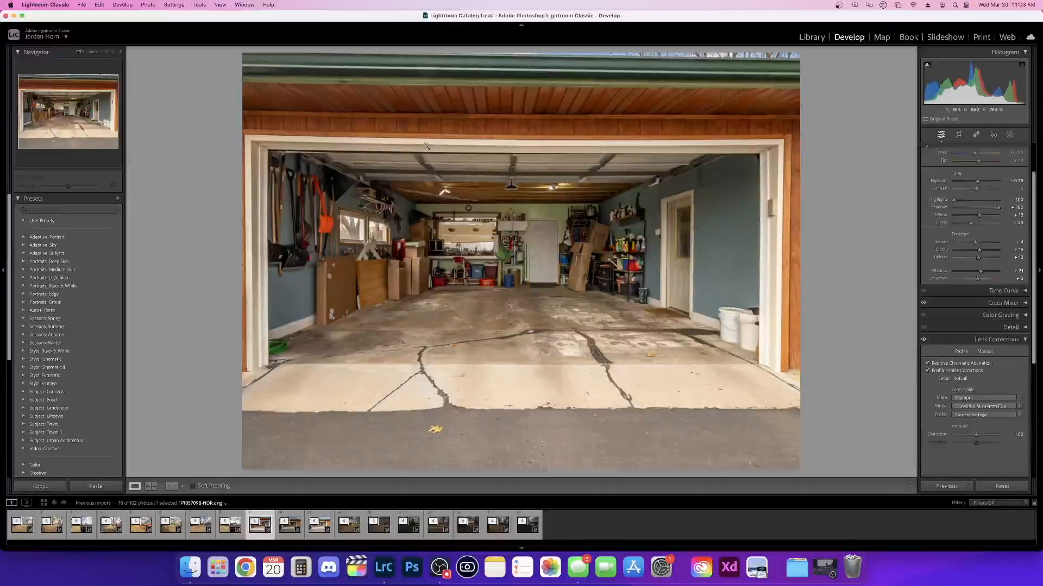
click(985, 352)
drag(976, 372, 974, 374)
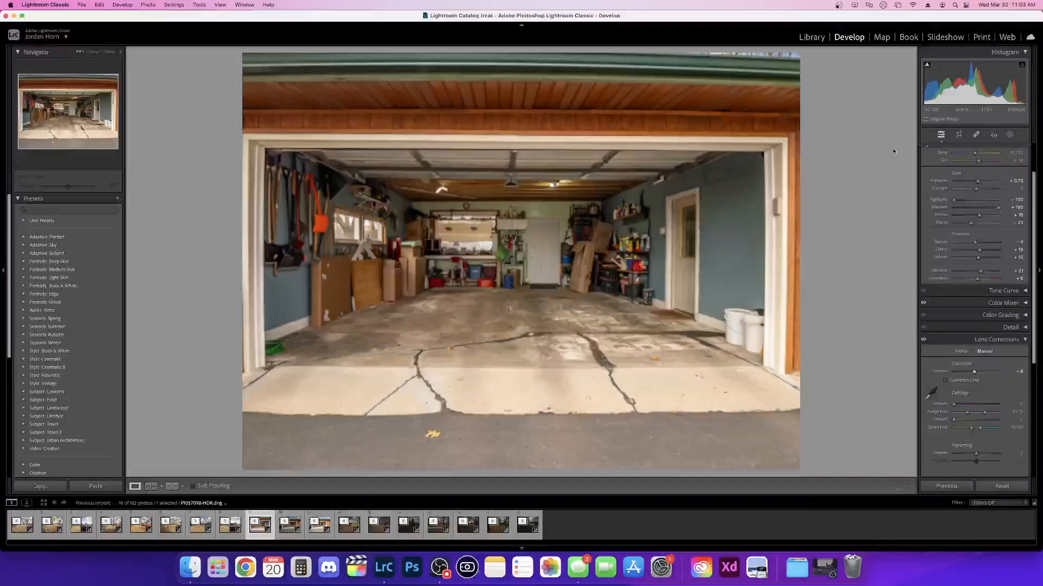
- Crop the open garage photo tighter around the doorway at the original aspect ratio and brush a brightening Exposure mask over the dark interior
click(958, 135)
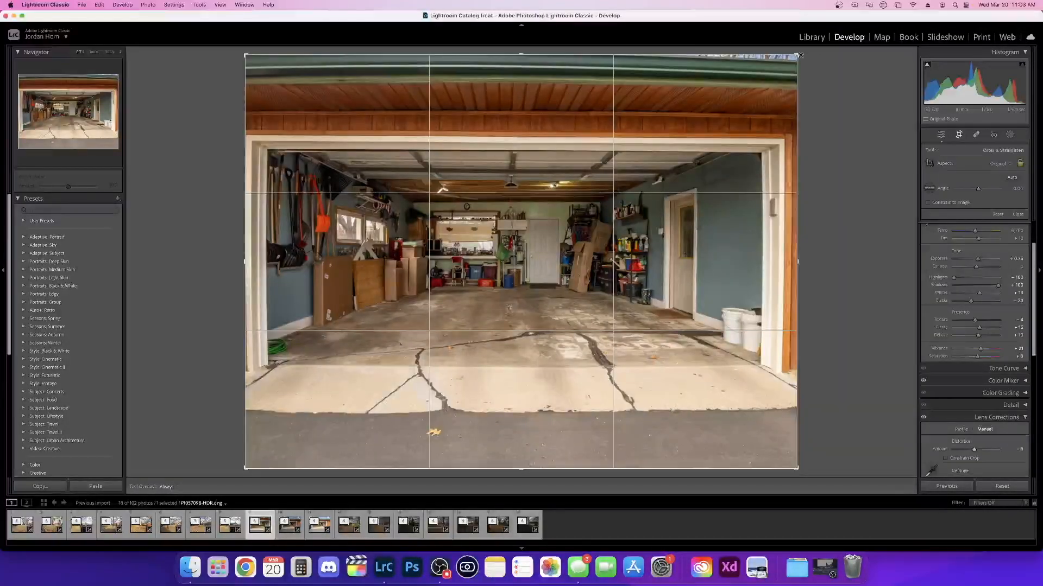
drag(800, 55, 751, 114)
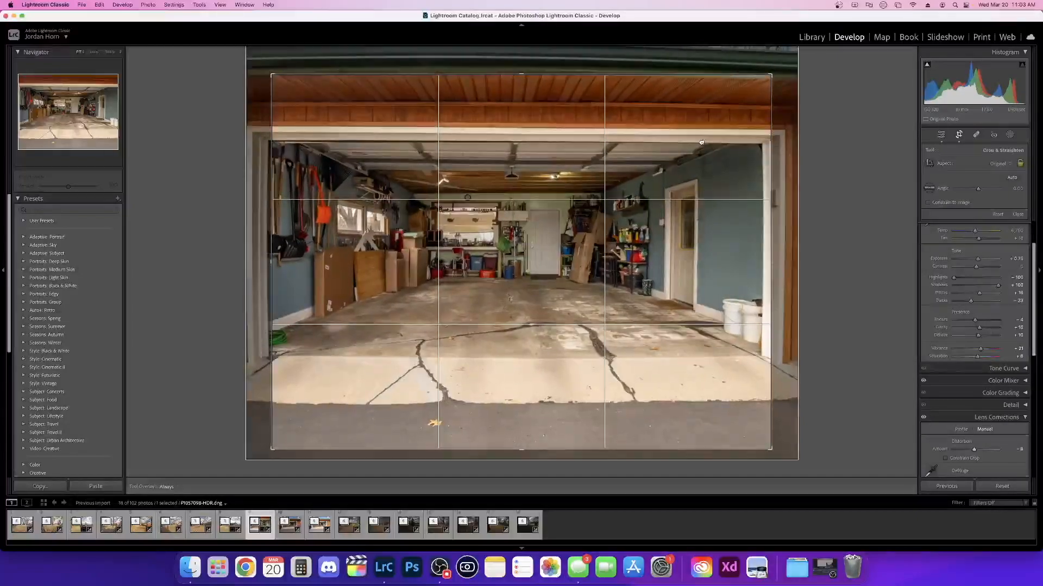
key(Return)
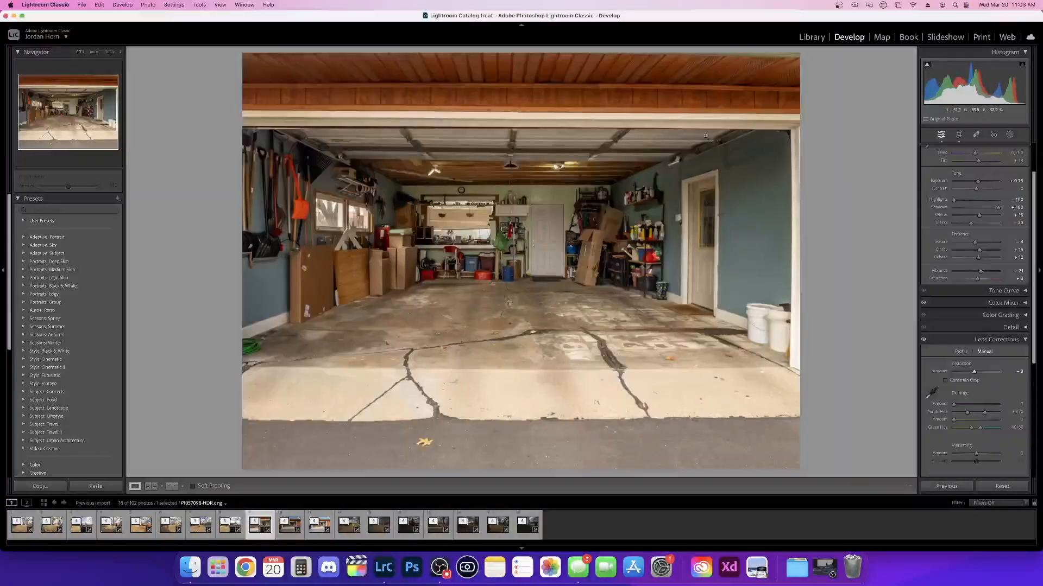
click(1009, 135)
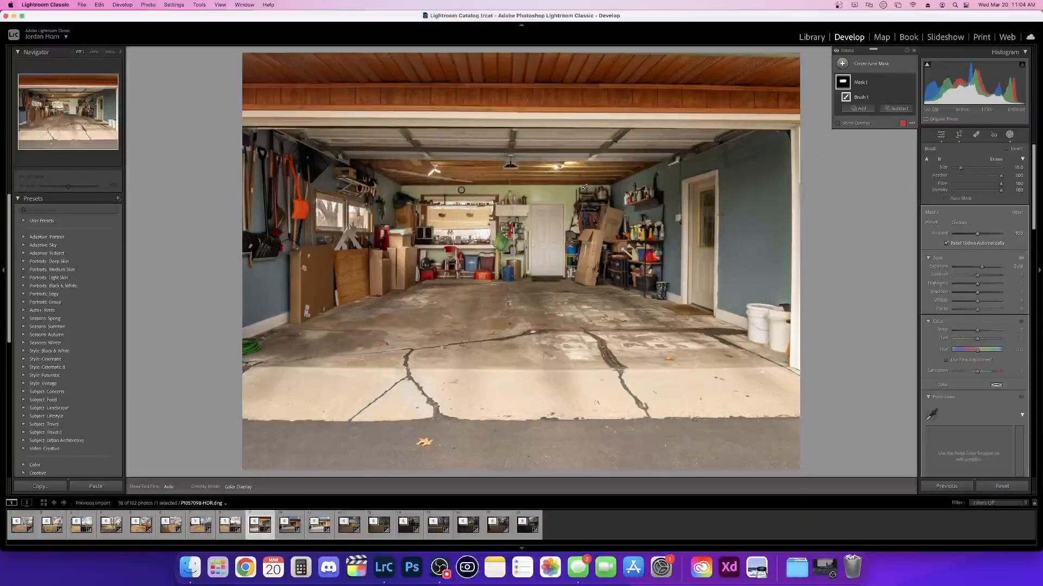
click(1010, 135)
- Apply Full Upright to the wider garage photo, fine-tune its manual lens Distortion, and raise its Exposure slightly above zero
key(Right)
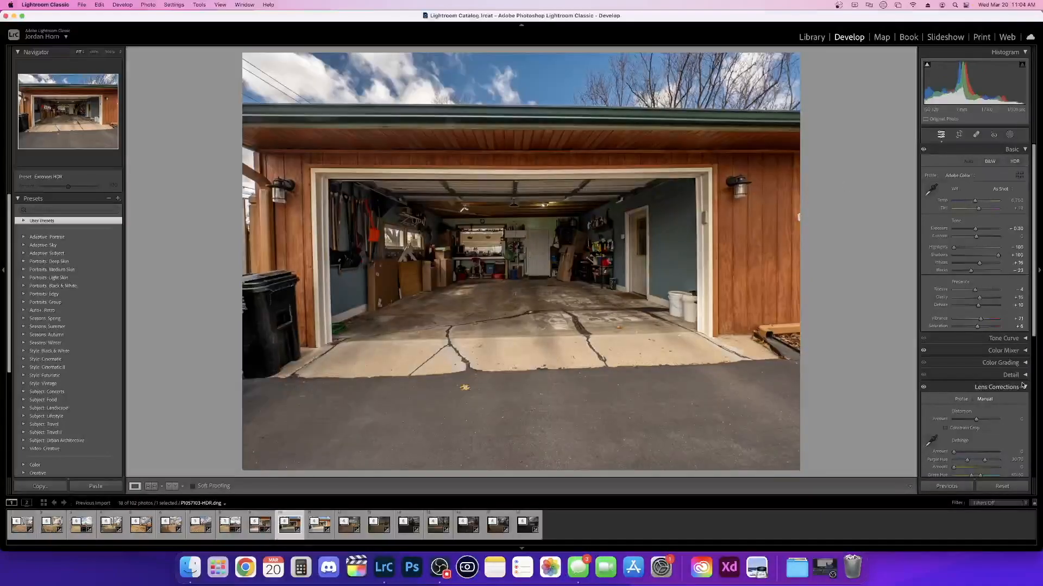
click(1010, 437)
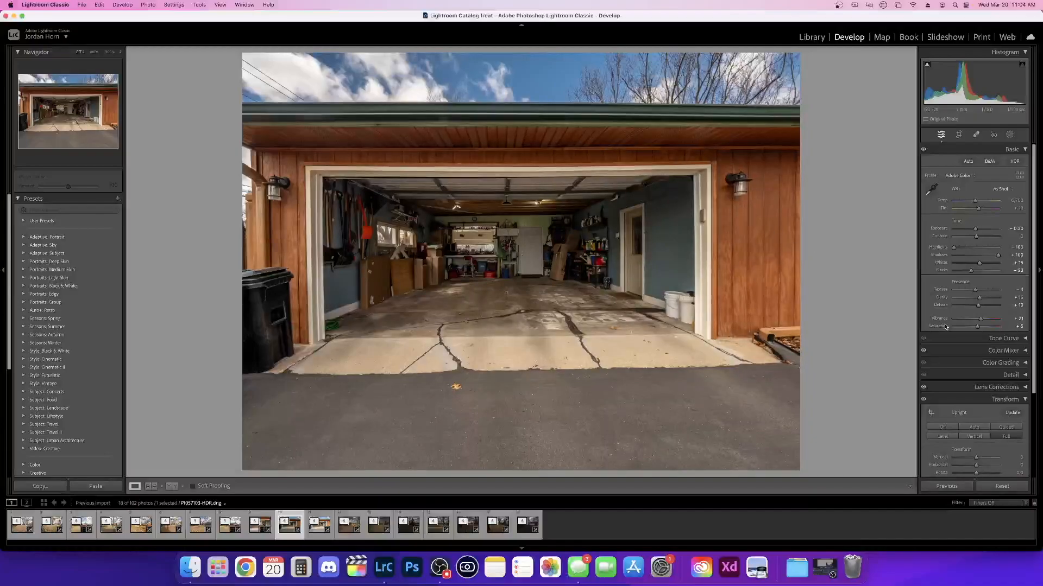
click(1026, 388)
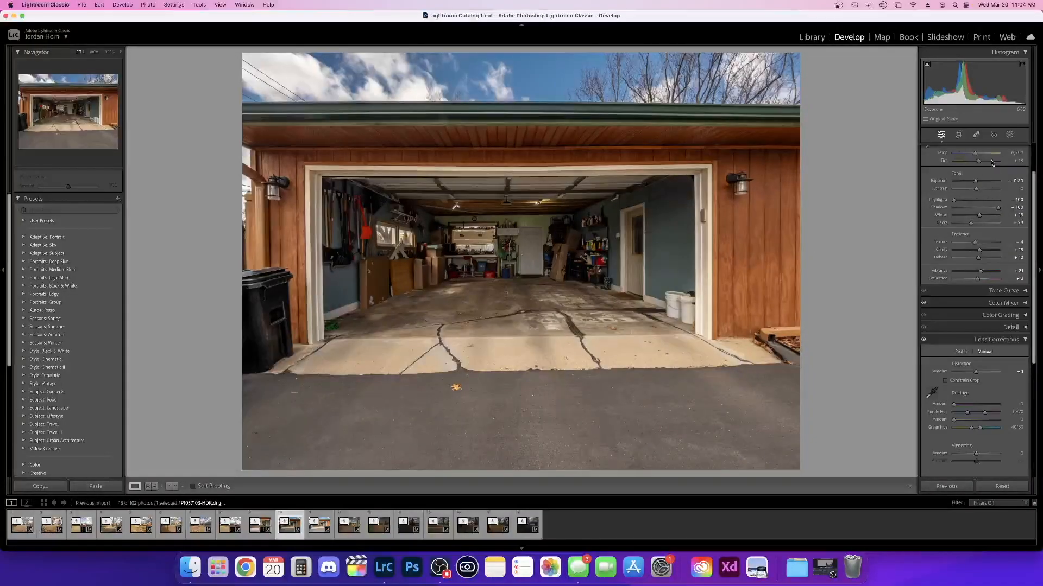
drag(975, 181, 977, 181)
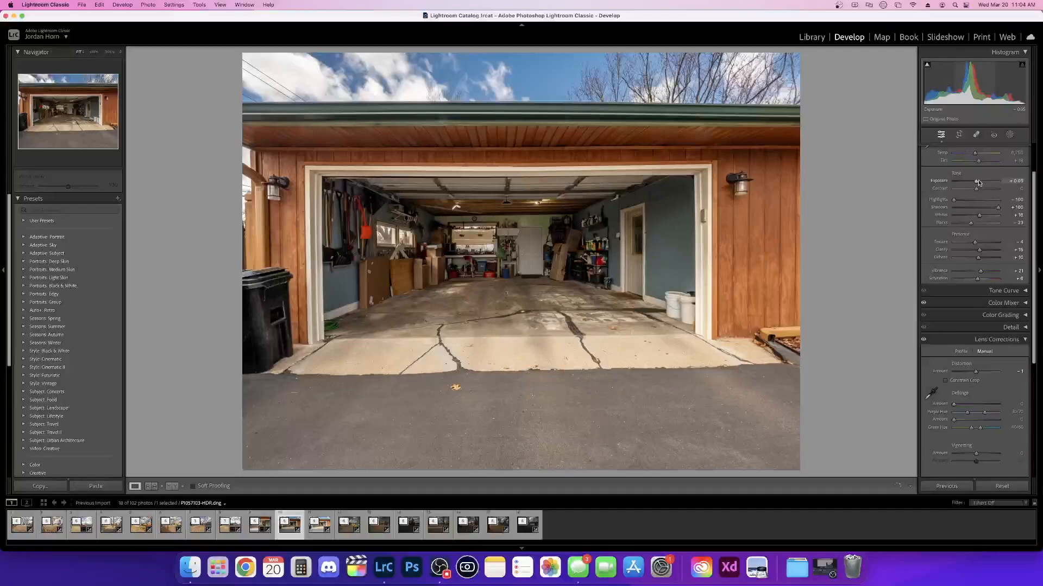
- Brush a brightening Exposure mask over the shaded garage interior in the wider garage photo
click(1009, 135)
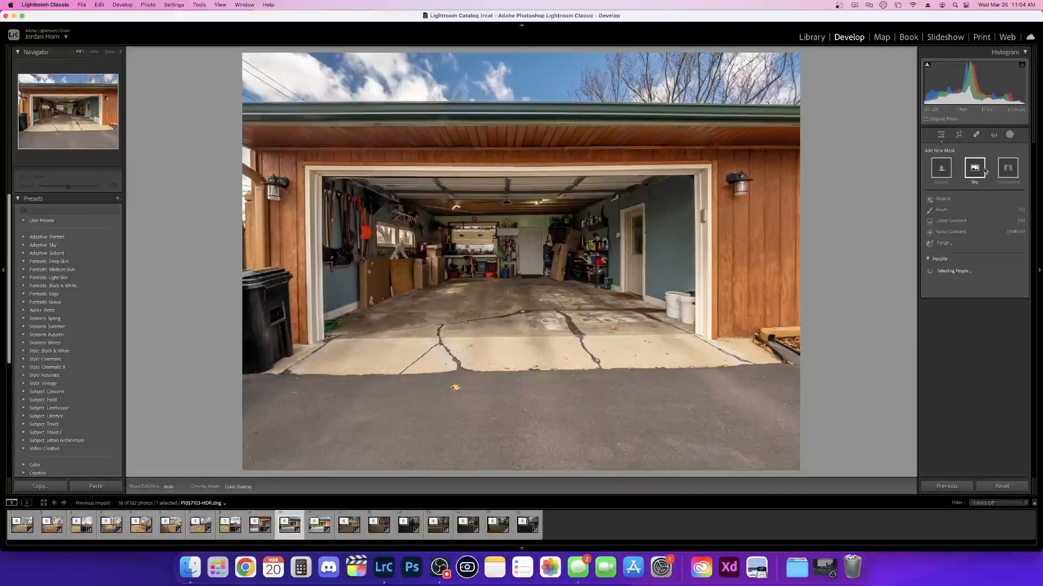
click(951, 213)
mouse_move(372, 217)
mouse_down()
mouse_move(407, 204)
mouse_move(617, 214)
mouse_move(676, 241)
mouse_move(592, 265)
mouse_move(372, 280)
mouse_move(348, 234)
mouse_move(356, 209)
mouse_up()
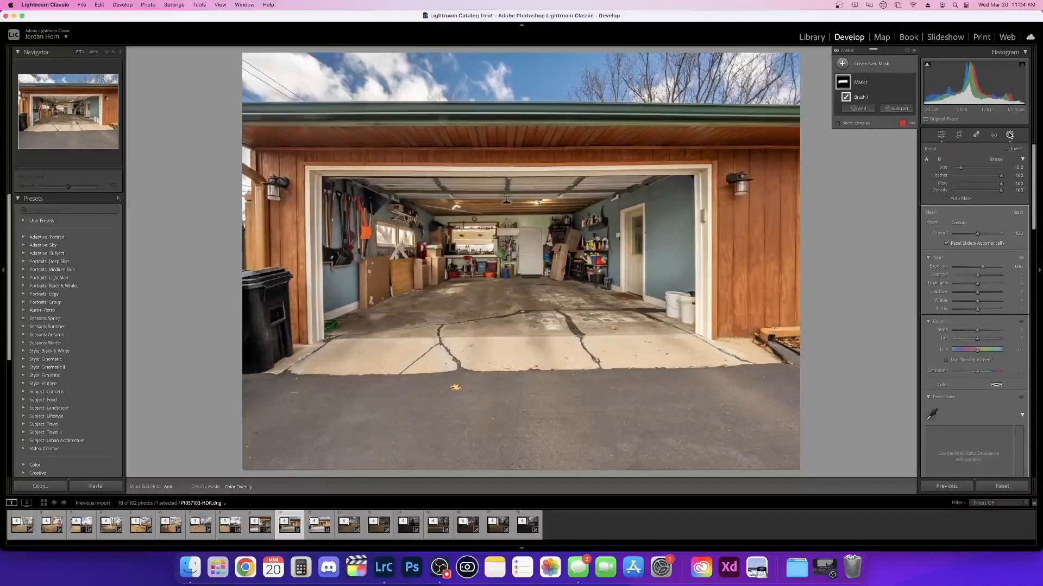
- Raise the long driveway photo's Exposure to about +0.45 and set its Temp to about 4,843
click(316, 524)
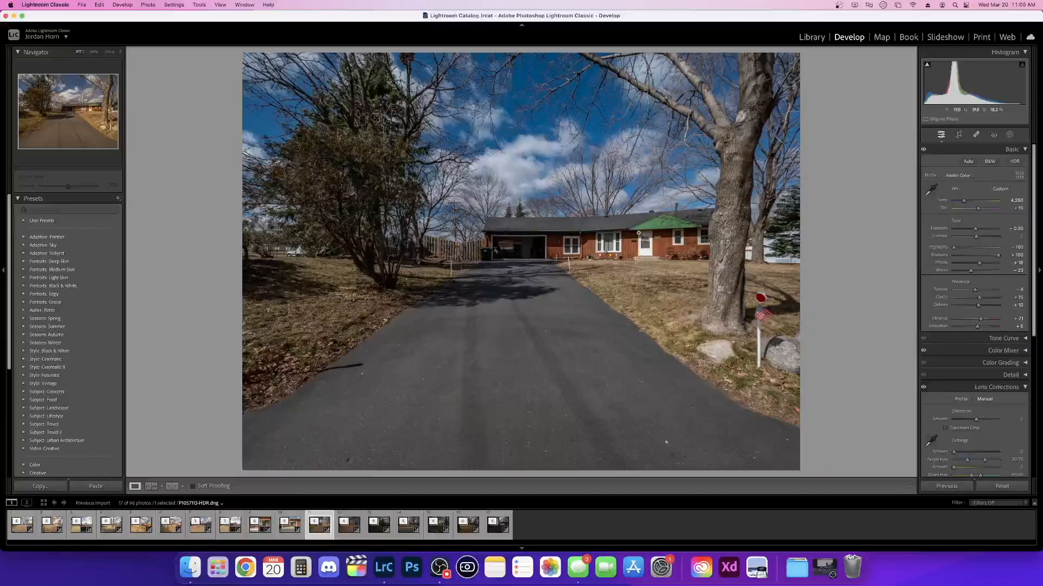
drag(975, 231, 977, 232)
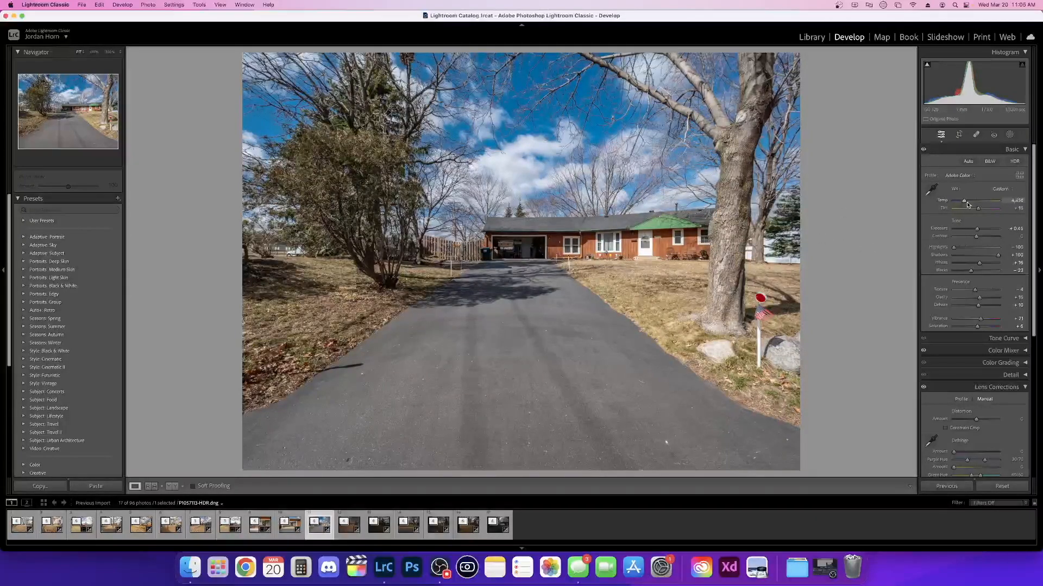
drag(967, 201, 967, 201)
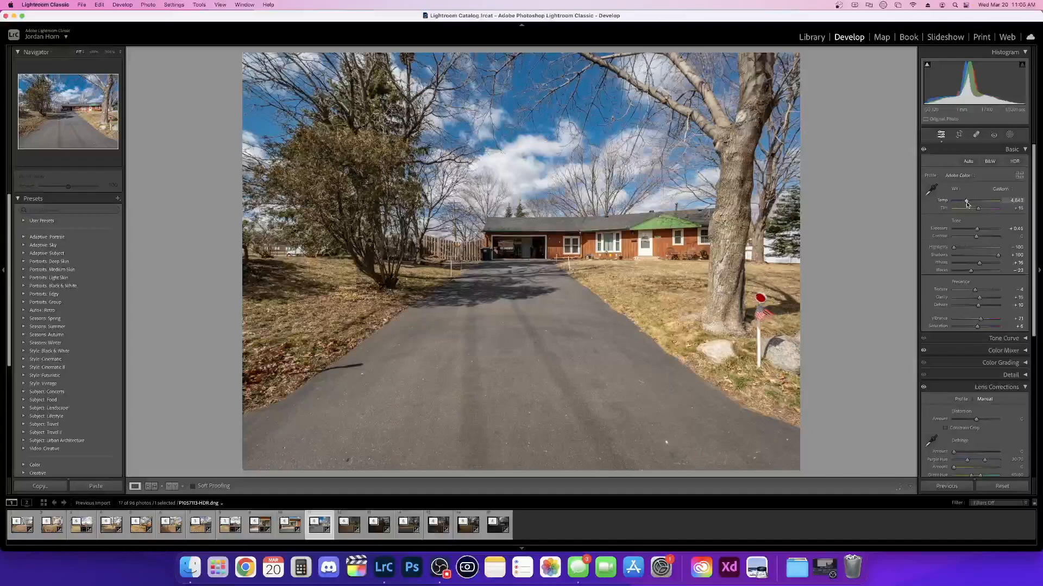
- Cool the street photo's Temp, raise its Exposure to about +1.00, and crop it tighter around the house at the original aspect ratio
key(Right)
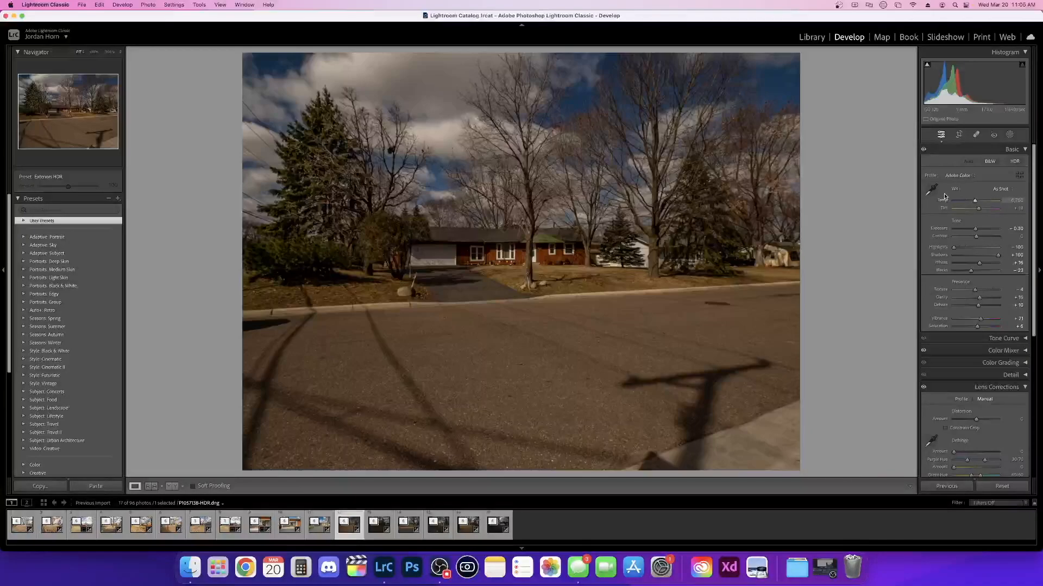
drag(970, 204, 975, 229)
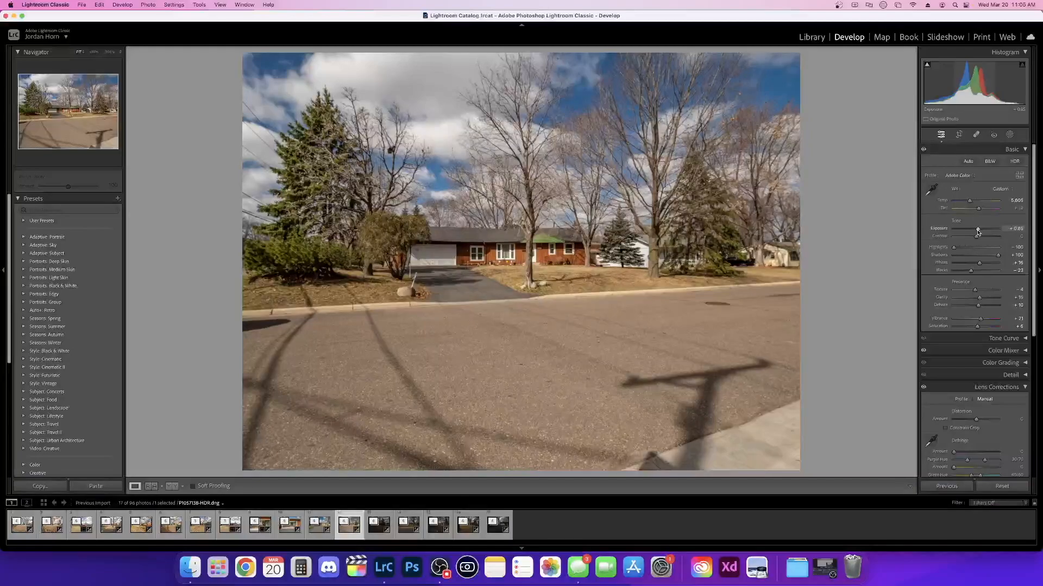
click(959, 136)
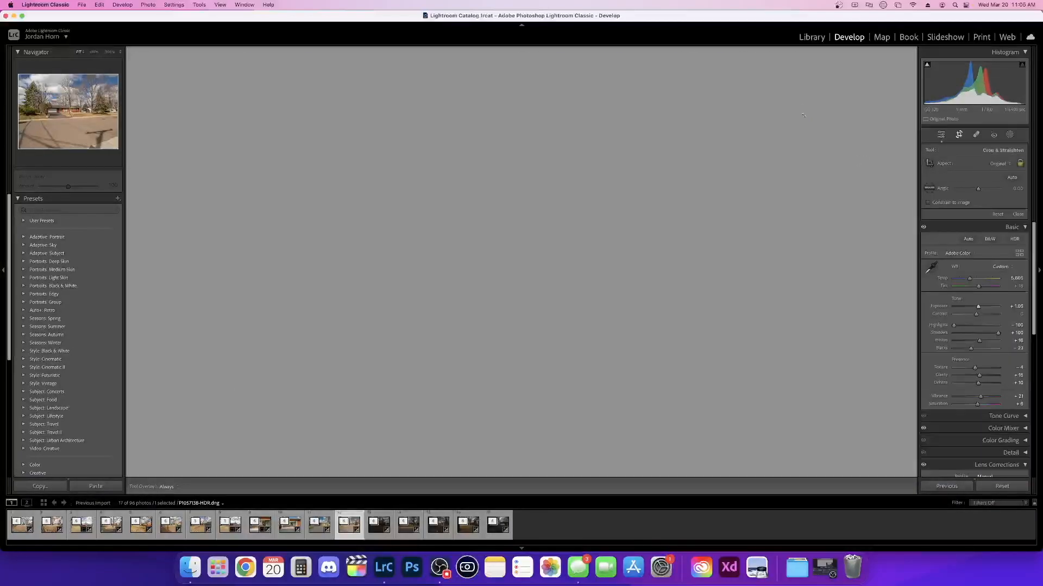
drag(799, 54, 745, 119)
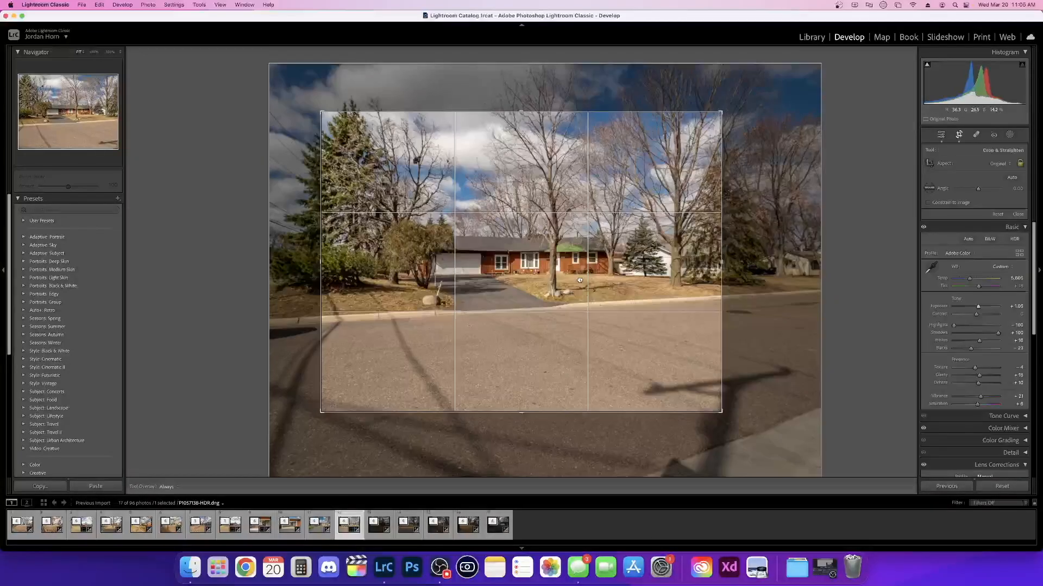
key(Return)
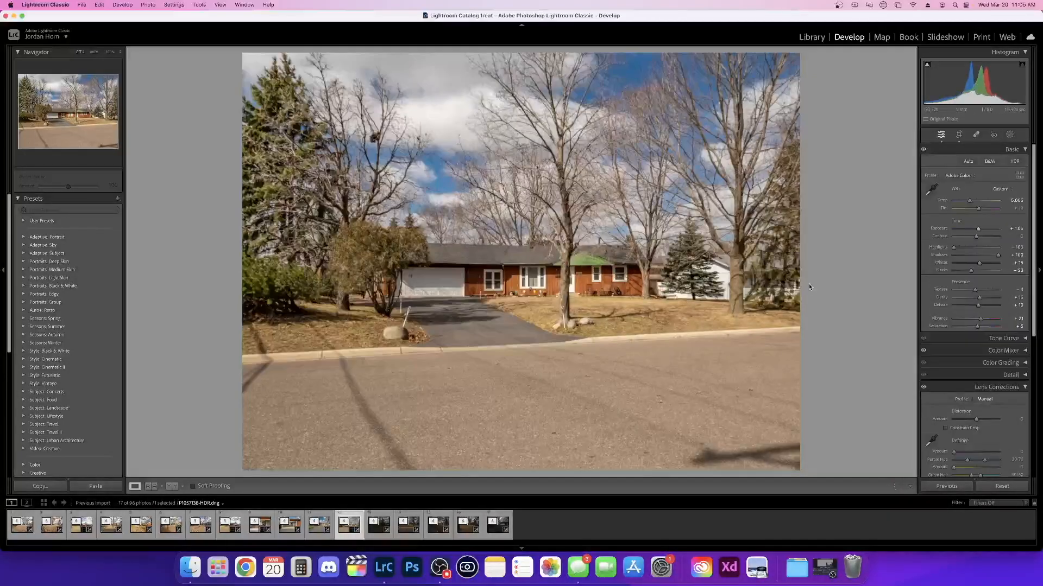
drag(969, 201, 969, 203)
click(837, 273)
click(837, 272)
- Brighten the next two street photos, setting the first one's Exposure to about +2.25, and cool the Temp of both
key(Right)
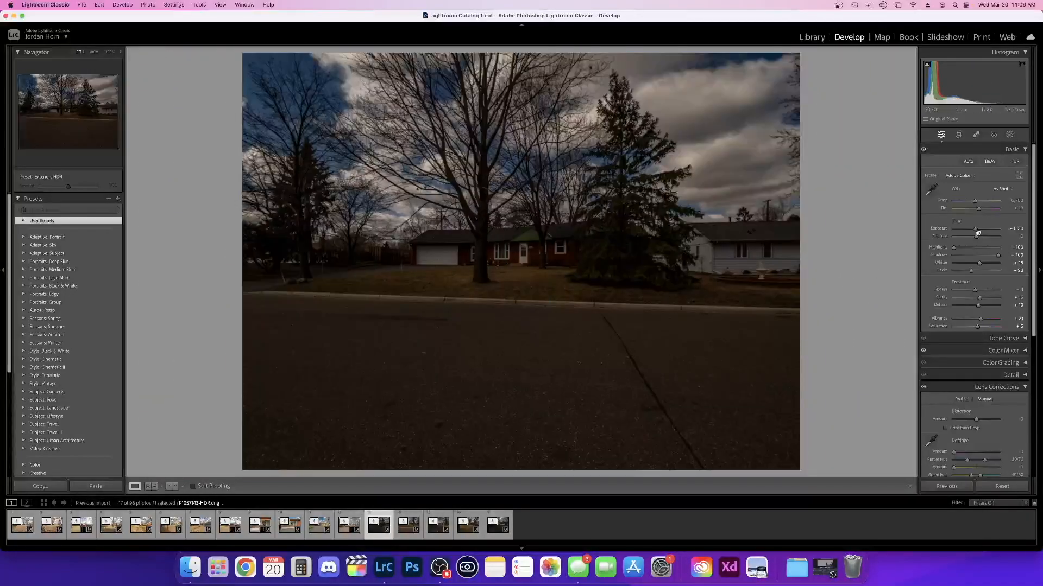
drag(975, 229, 982, 233)
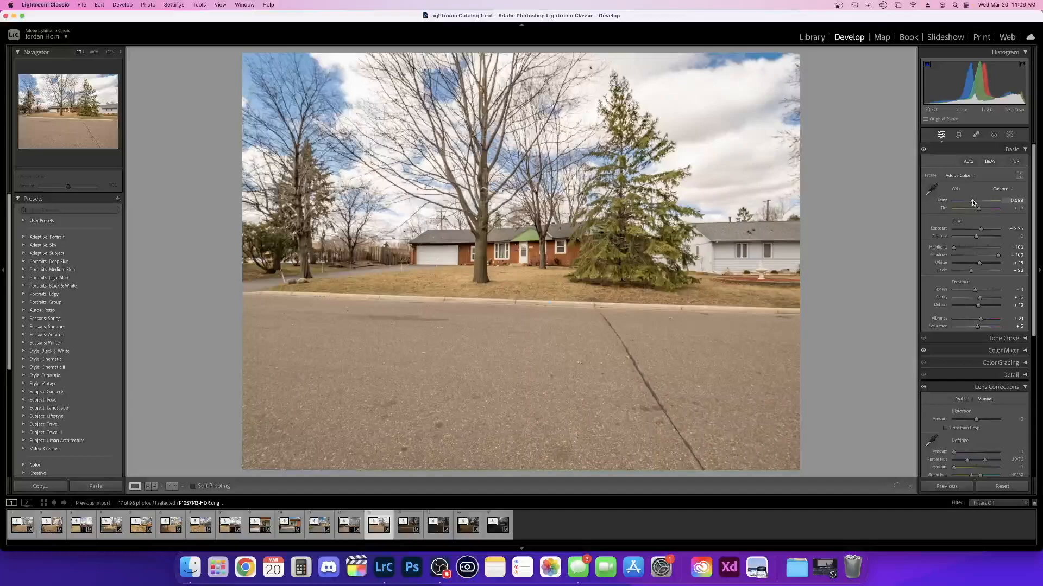
key(Right)
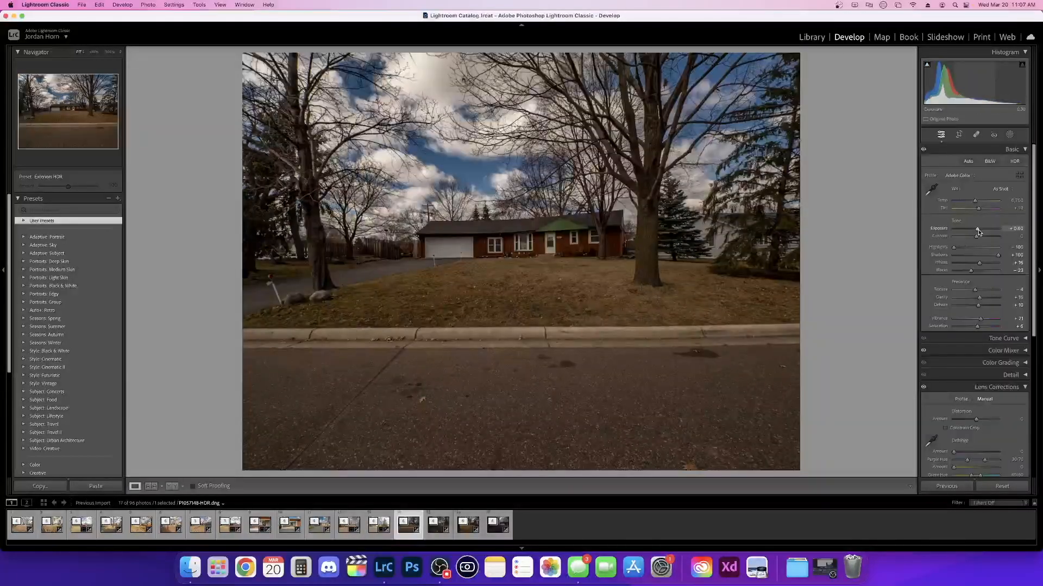
drag(978, 232, 975, 204)
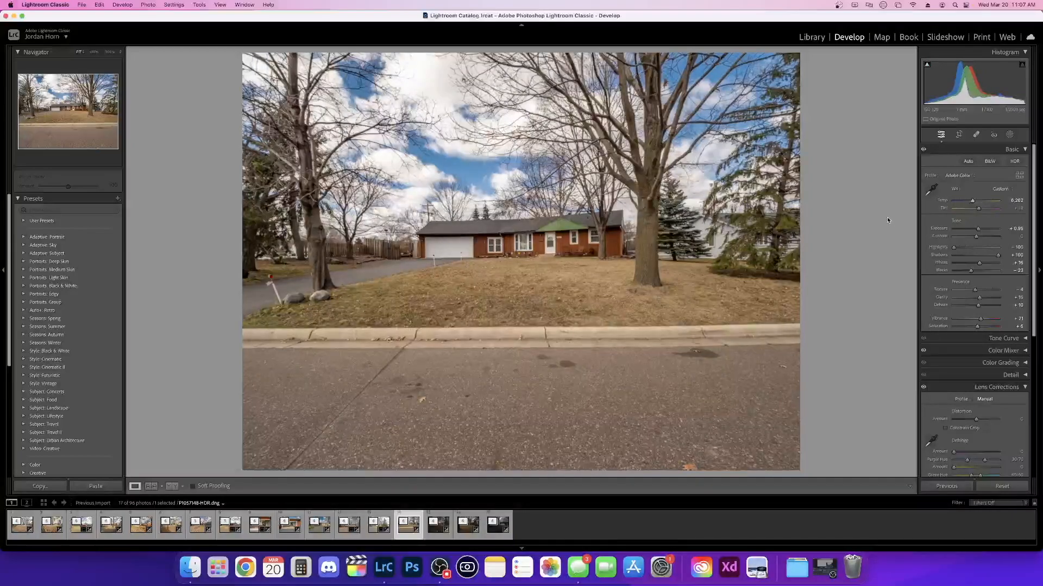
- Brighten the three remaining dark photos, setting the Exposure of the final driveway and garage shot to about +1.70
key(Right)
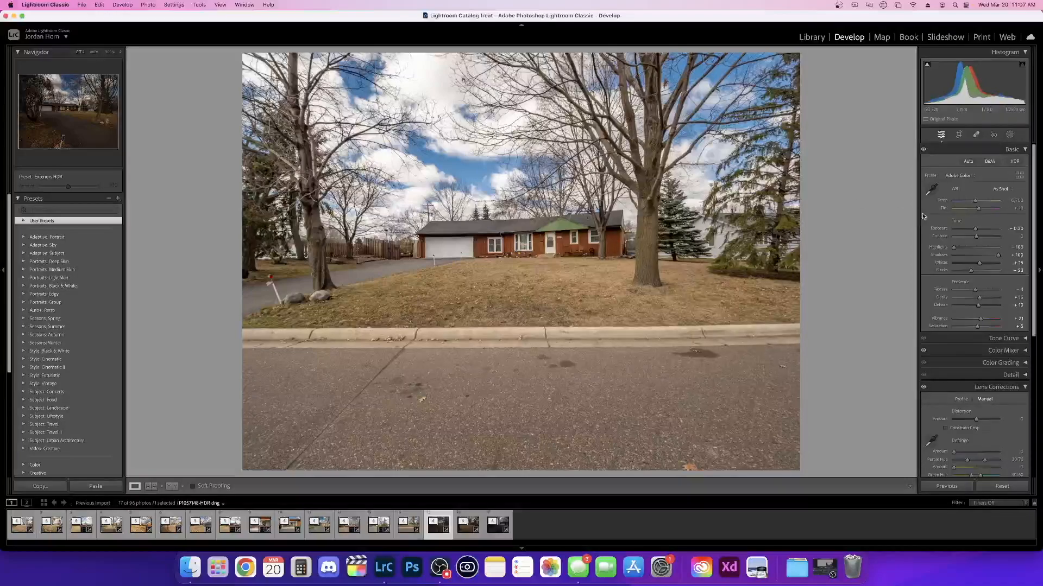
key(Right)
key(Right)
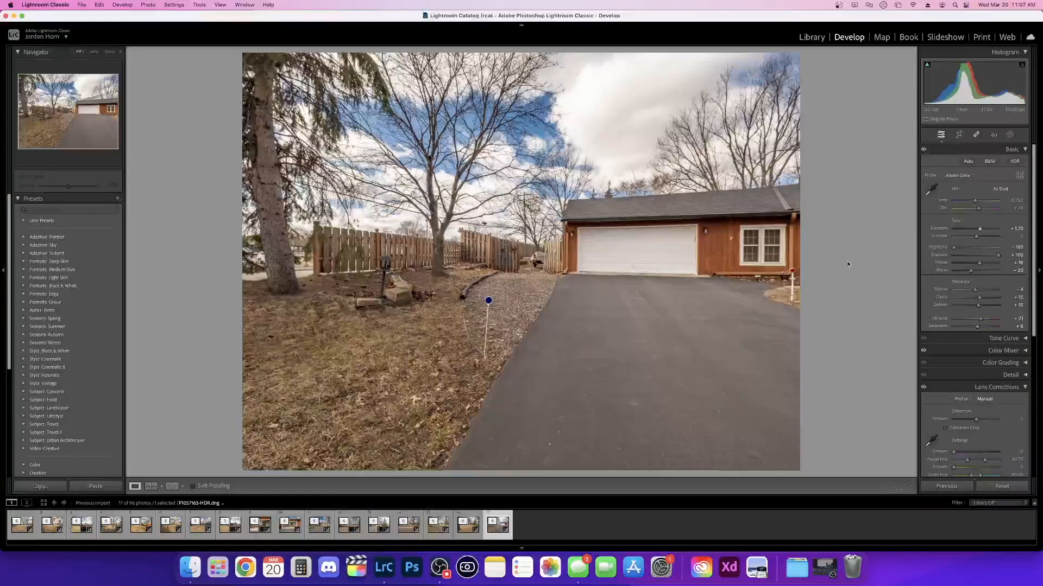
- Select all 17 photos, open their export settings, and name the Desktop subfolder Student Photos
shift+click(23, 530)
right_click(23, 532)
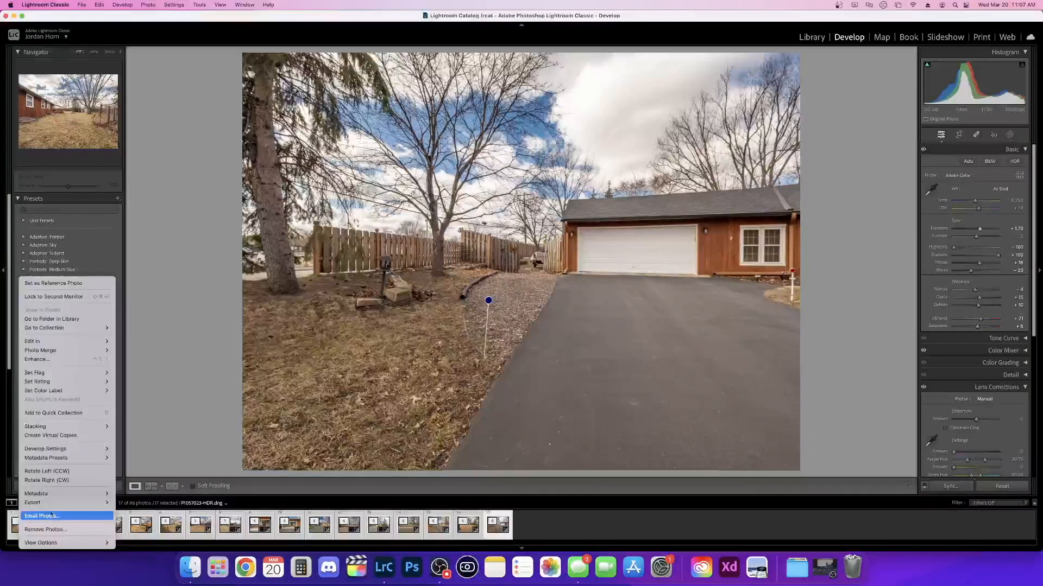
mouse_move(33, 502)
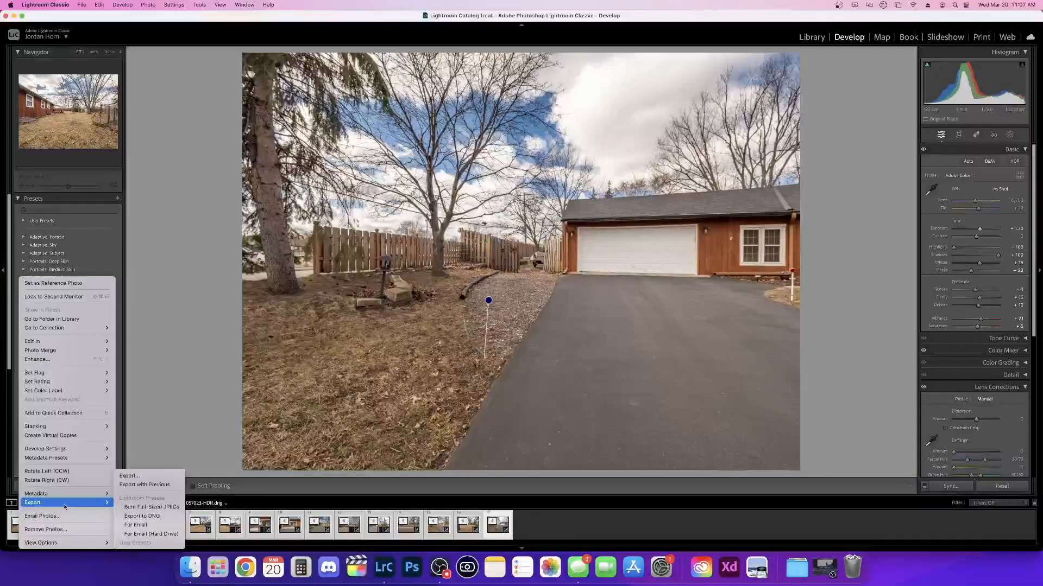
click(139, 476)
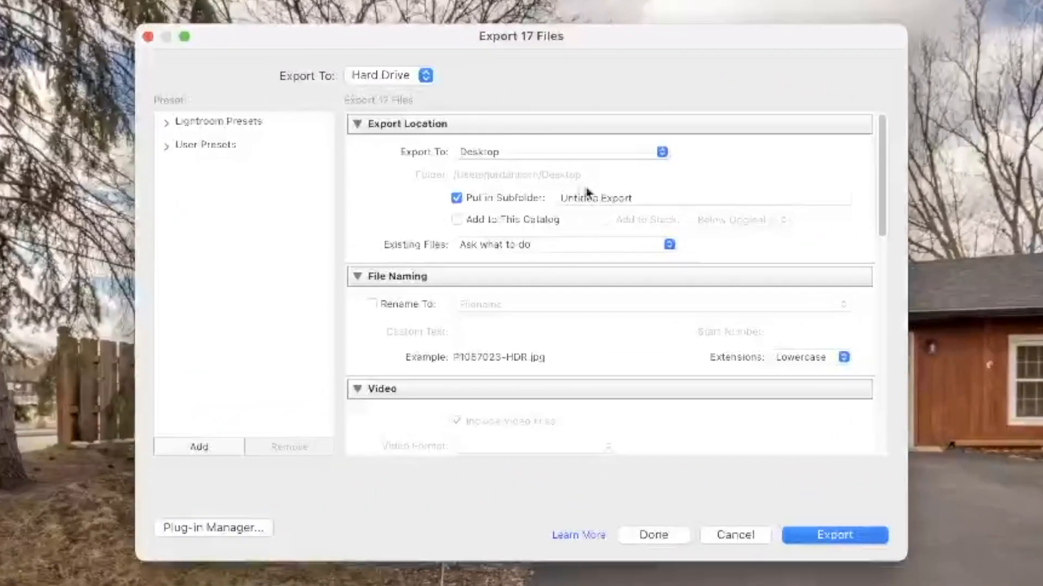
click(558, 160)
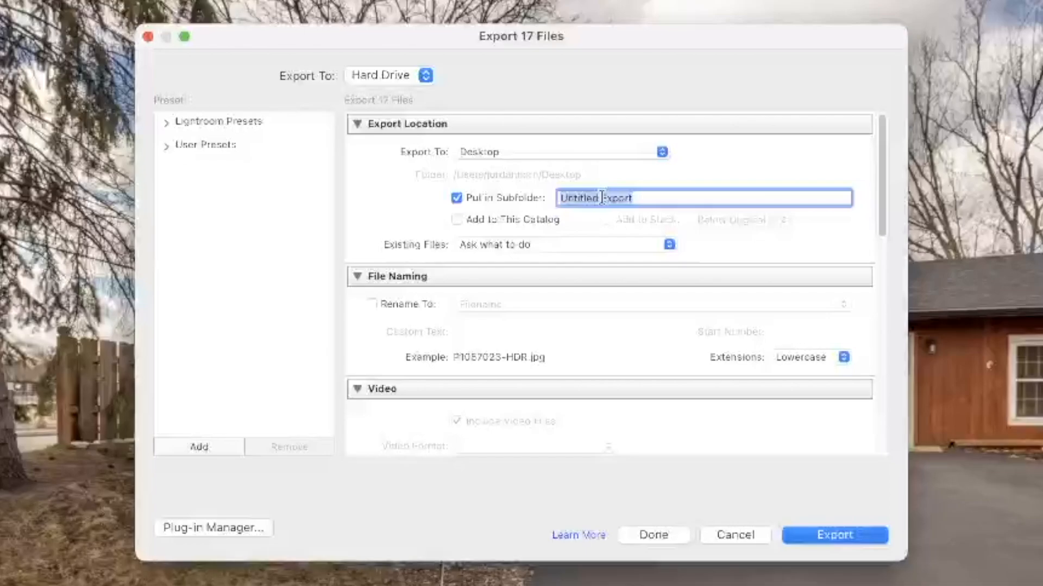
text(Student Phos)
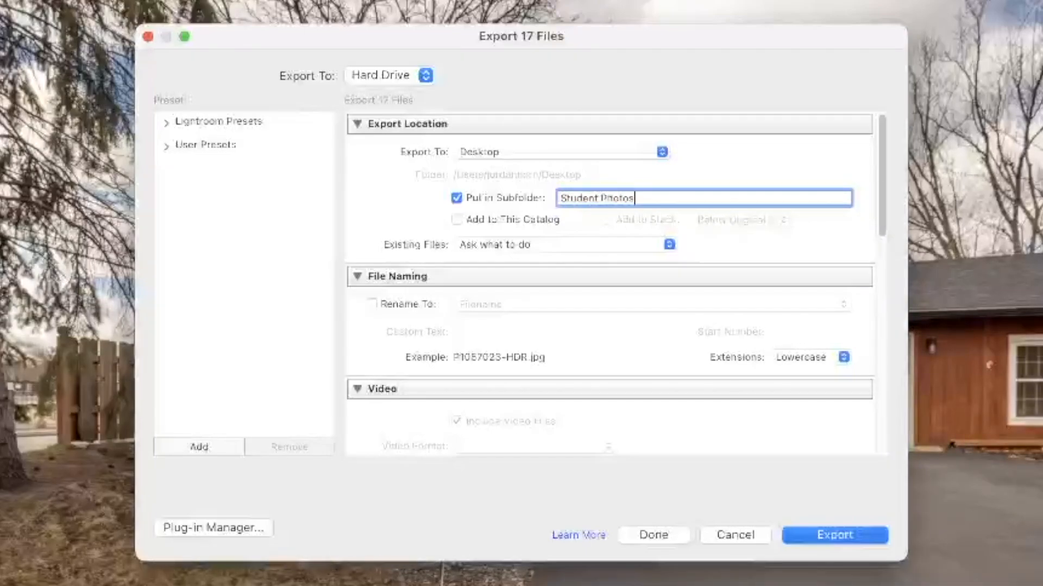
- Rename the exported files using the Custom Name - Sequence template with the custom text Exteriors
click(374, 304)
click(470, 306)
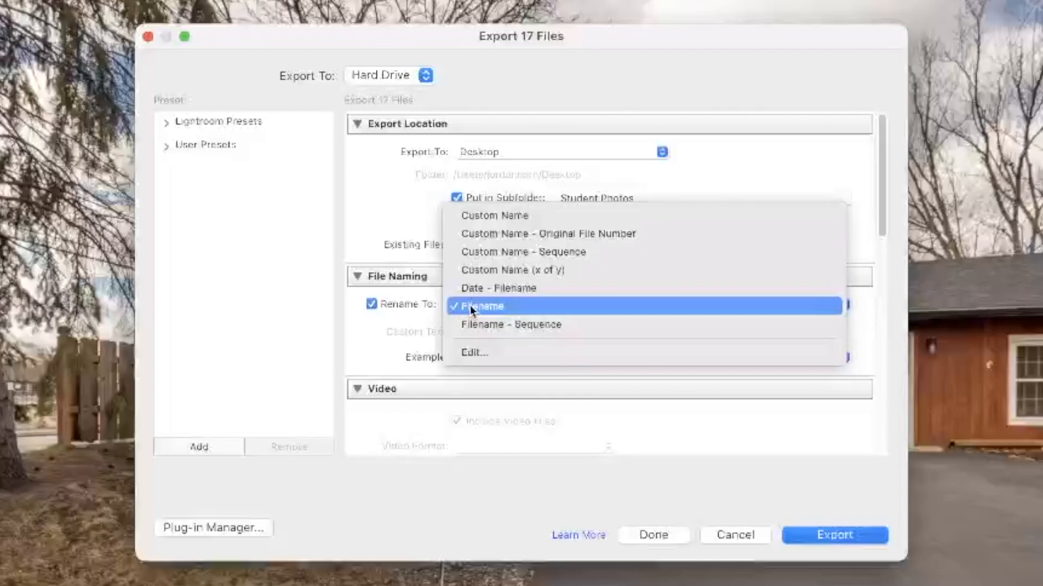
click(542, 254)
click(508, 337)
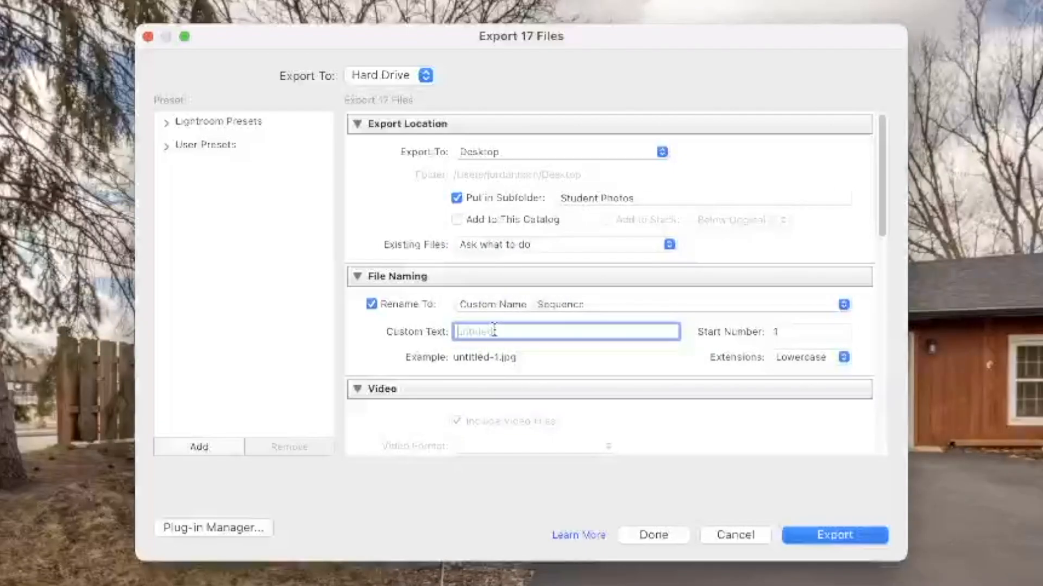
text(Exteriors)
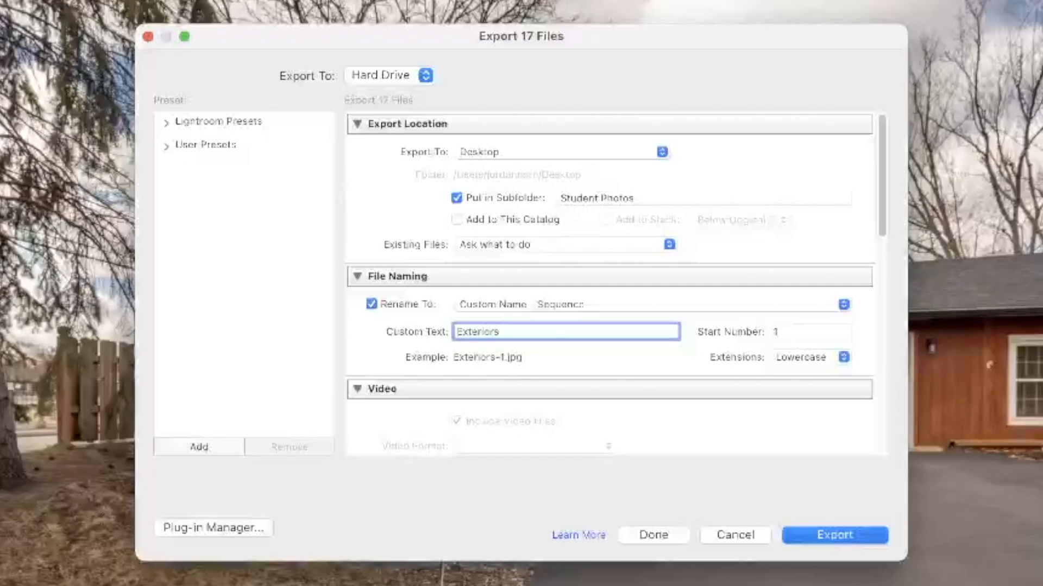
- Limit the exported JPEG file size to 3,000 K
drag(881, 226, 873, 340)
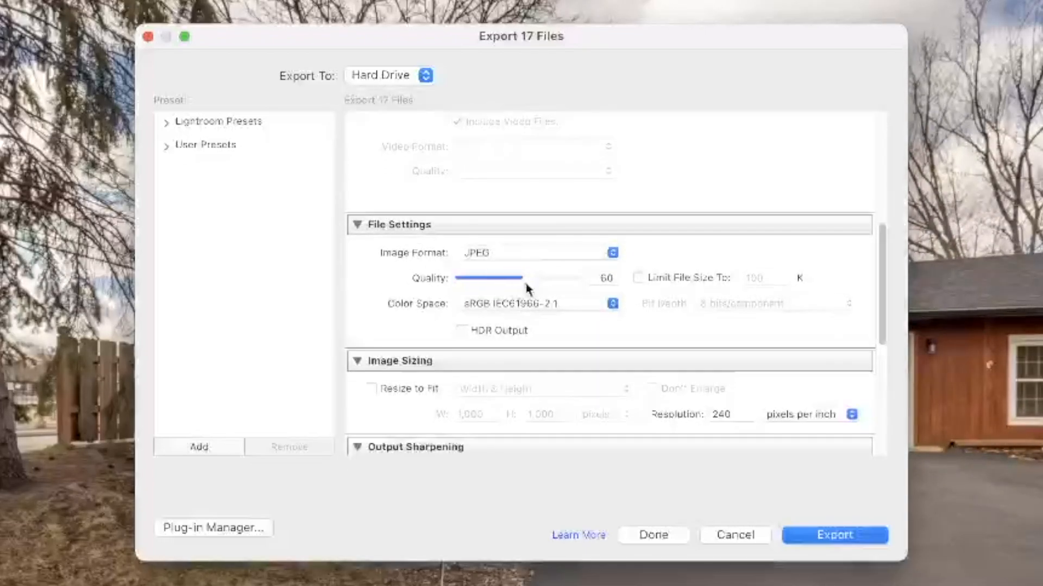
click(638, 278)
click(752, 280)
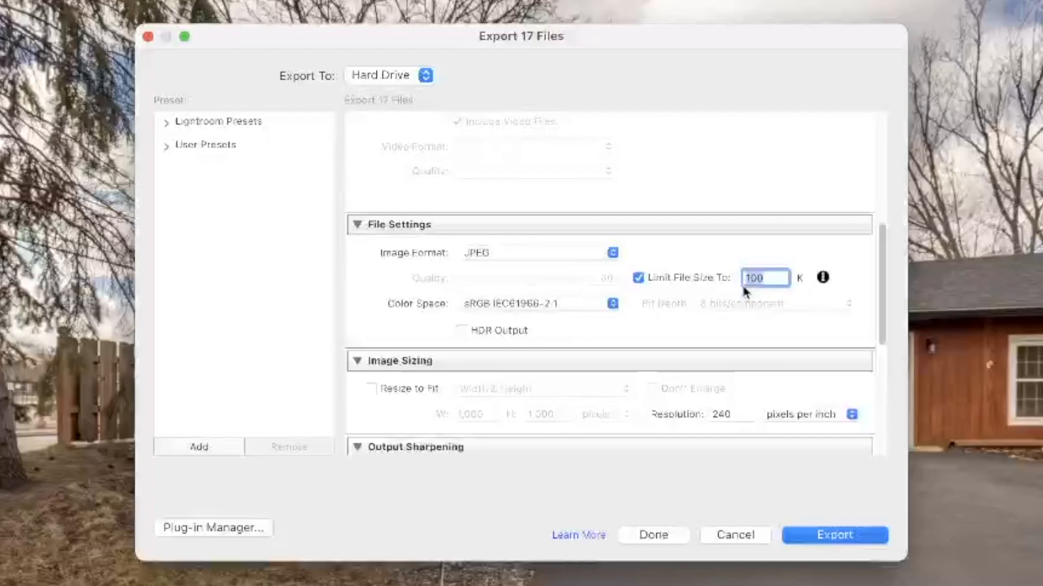
text(3000)
key(Tab)
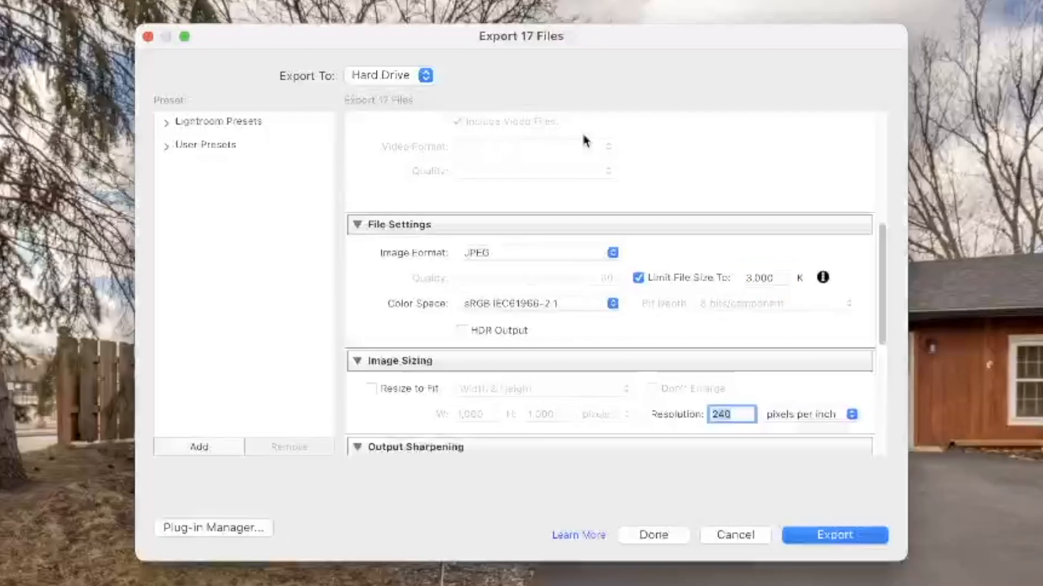
- Check the available export color spaces and enable HDR Output
click(607, 305)
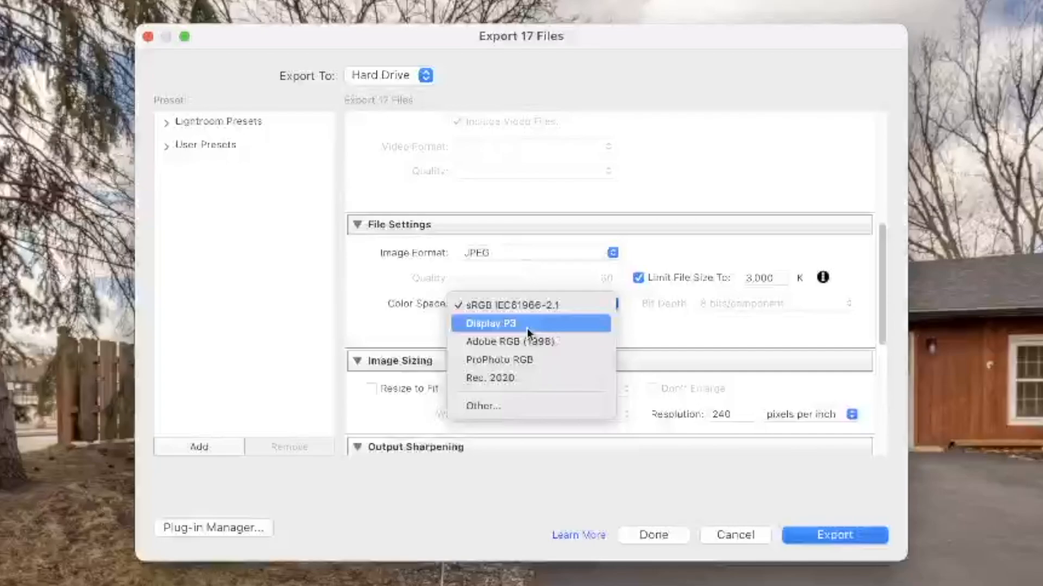
click(445, 336)
click(461, 330)
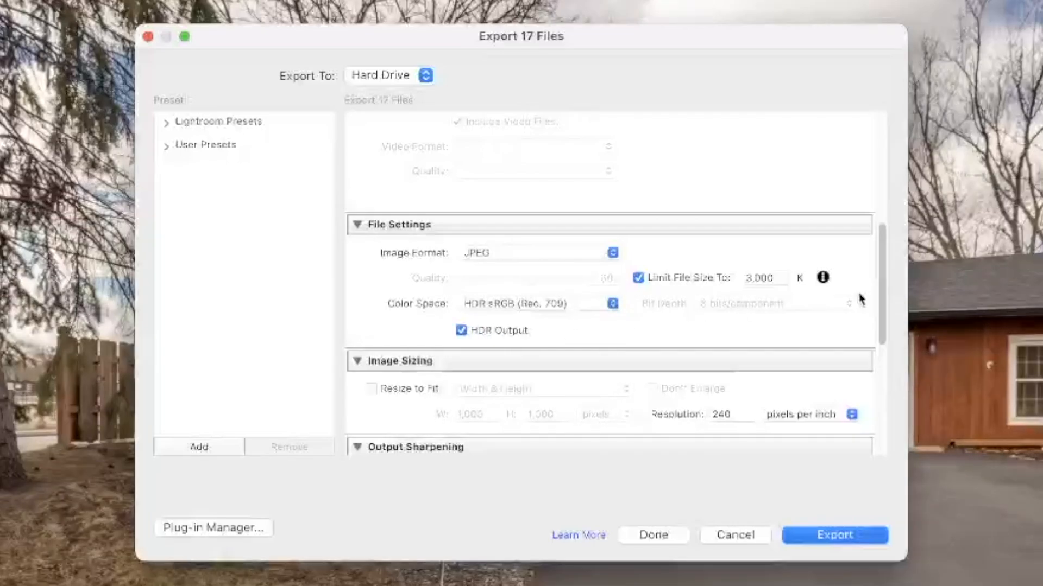
- Resize the exported images to a long edge of 2,880 pixels with a resolution of 300 pixels per inch
scroll(860, 299, down, 3)
click(415, 288)
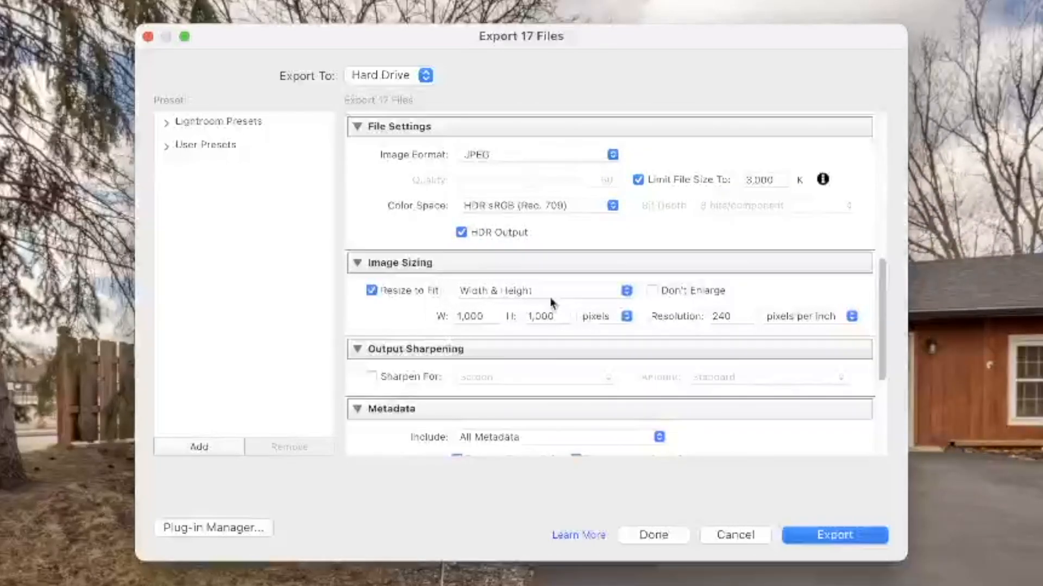
click(551, 303)
click(588, 326)
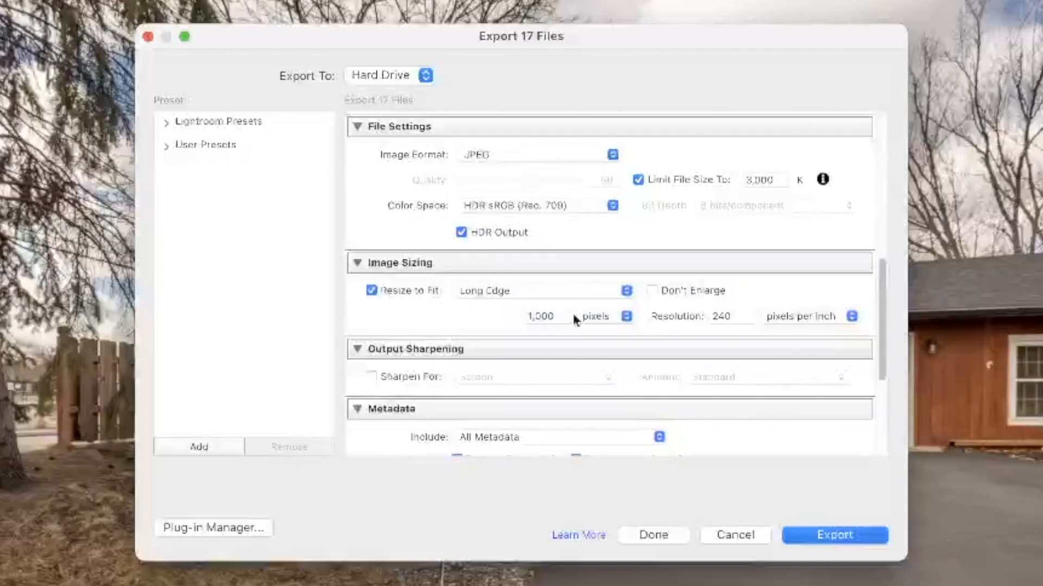
click(565, 317)
text(2880)
key(Tab)
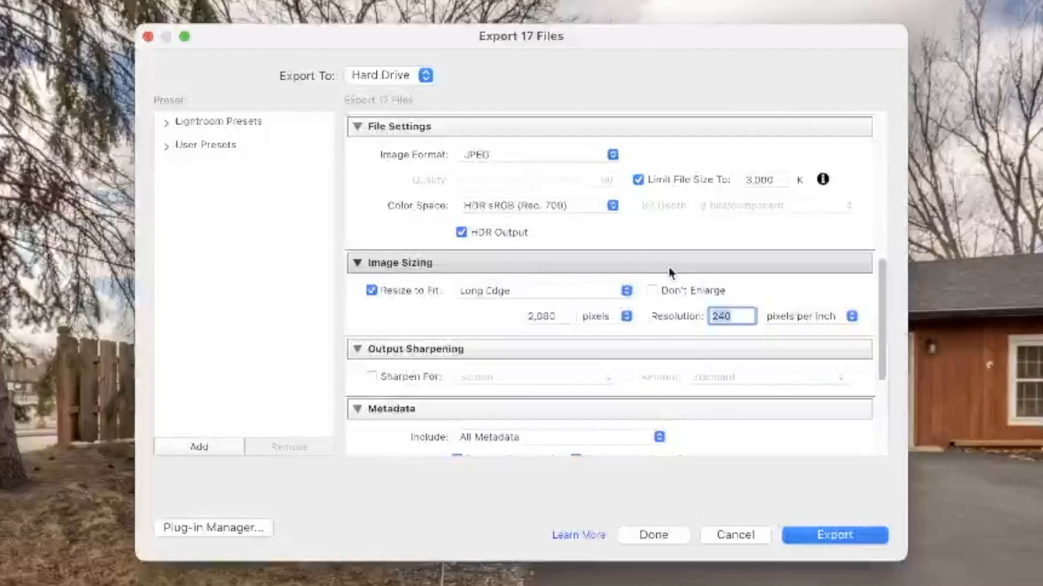
text(72)
key(Tab)
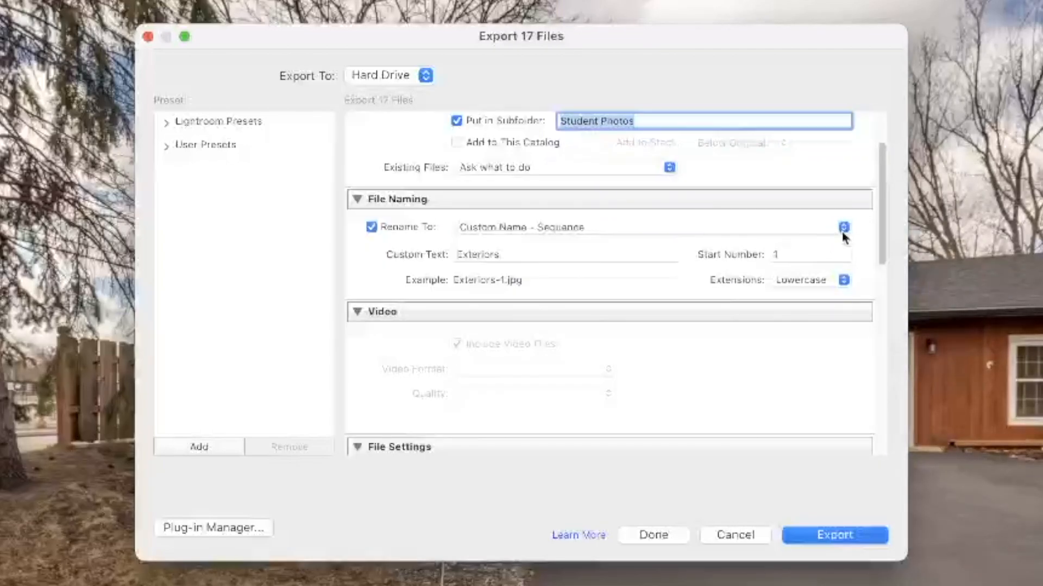
- Export the 17 photos, setting the file size limit notice not to show again
drag(880, 179, 882, 435)
click(652, 431)
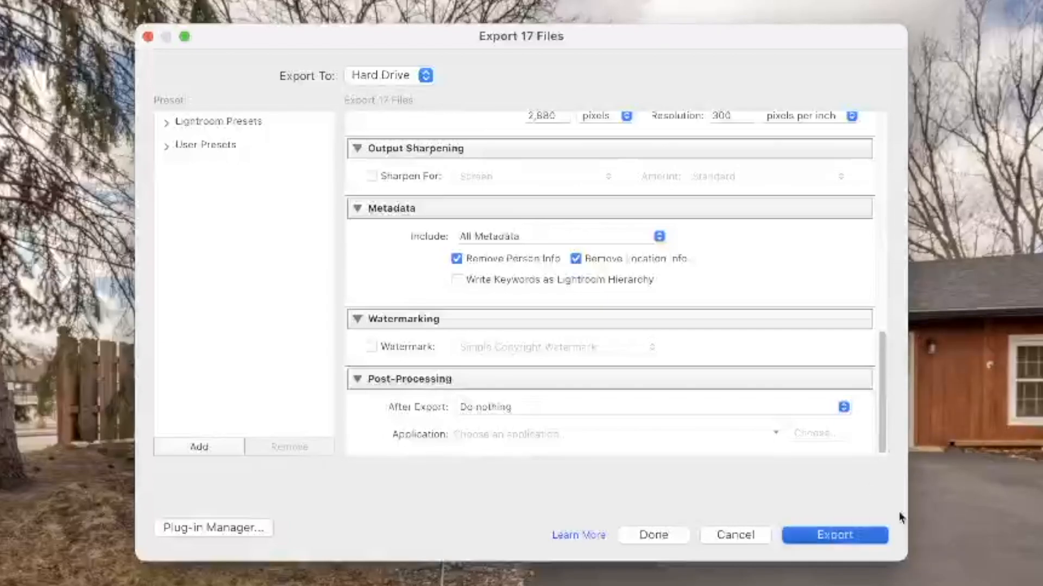
click(882, 533)
click(426, 245)
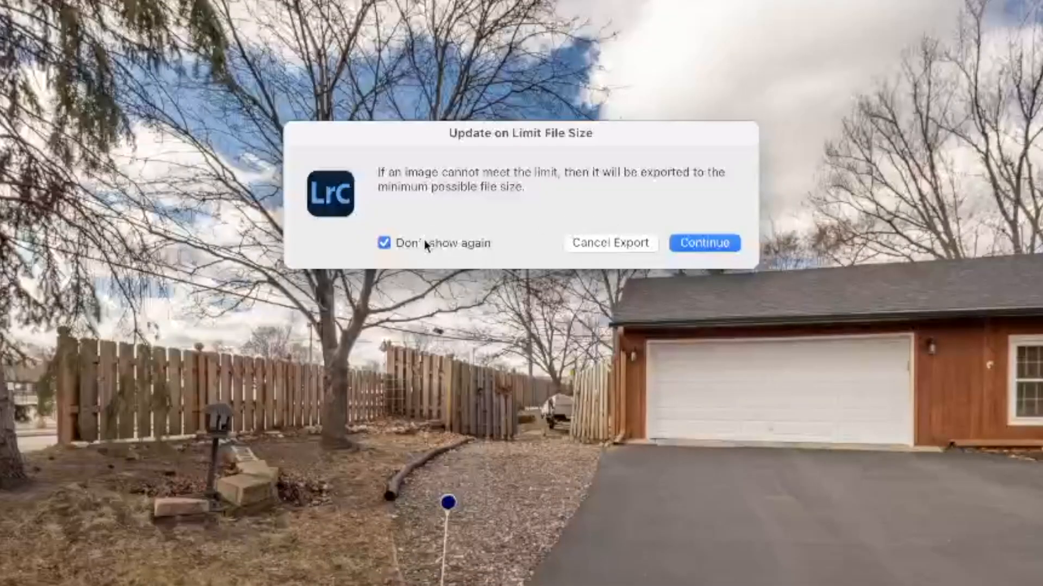
click(711, 244)
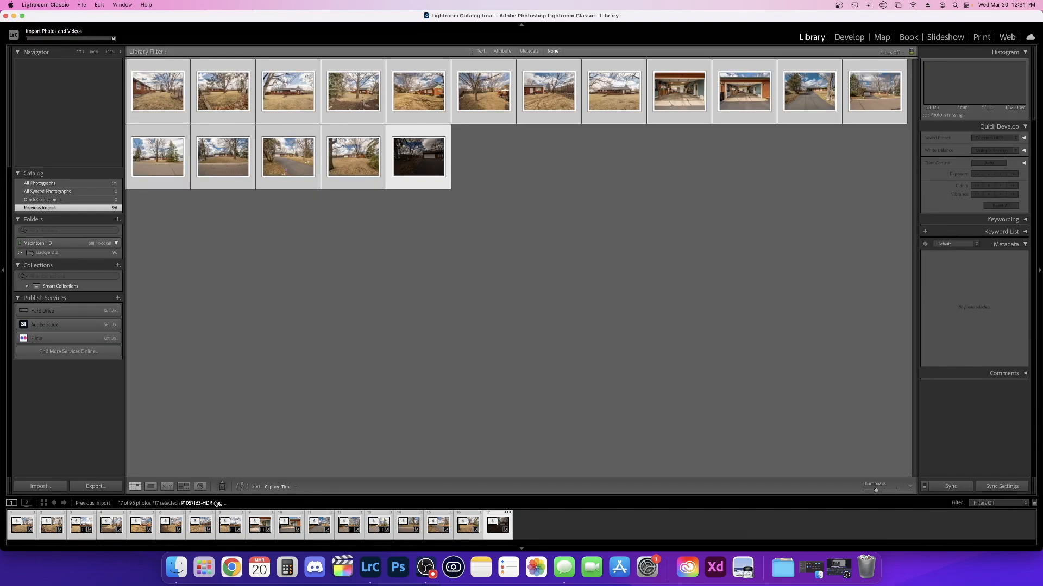
- Import all the JPEG images from the fotober_output folder in Finder's Downloads into the Lightroom catalog
click(177, 568)
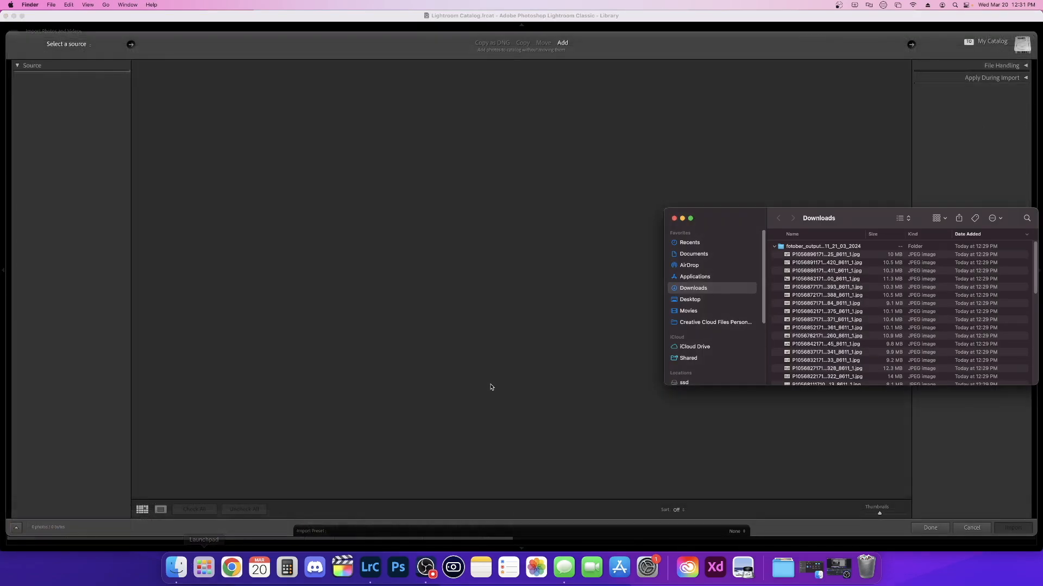
click(820, 256)
scroll(837, 312, down, 10)
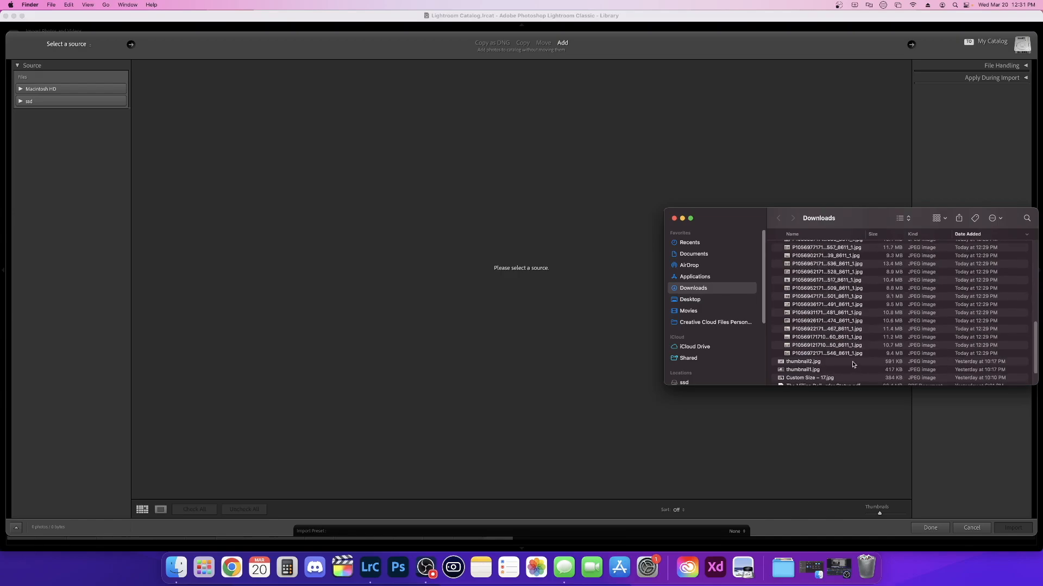
shift+click(853, 354)
drag(853, 340, 554, 325)
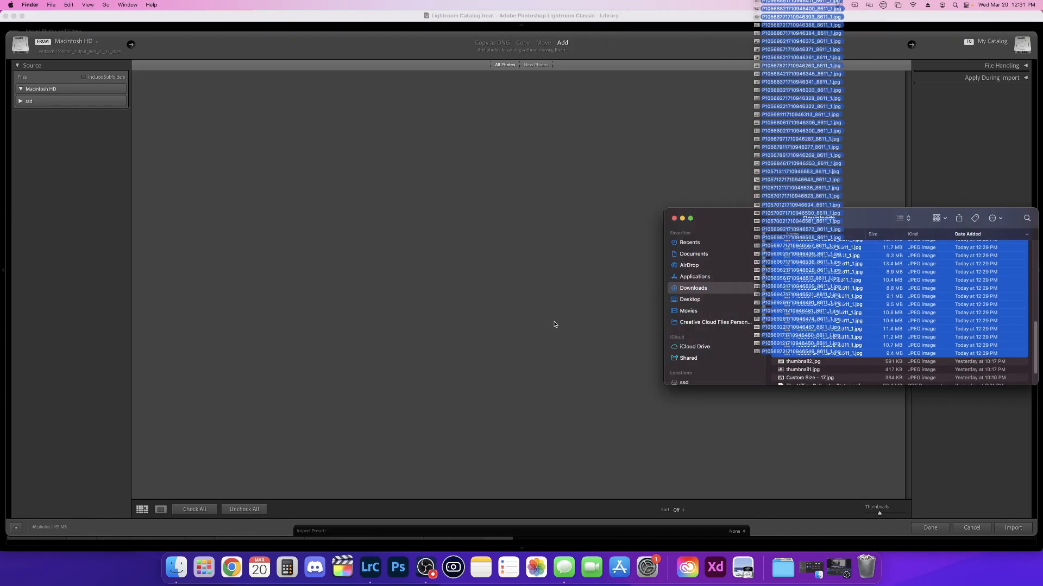
click(1011, 528)
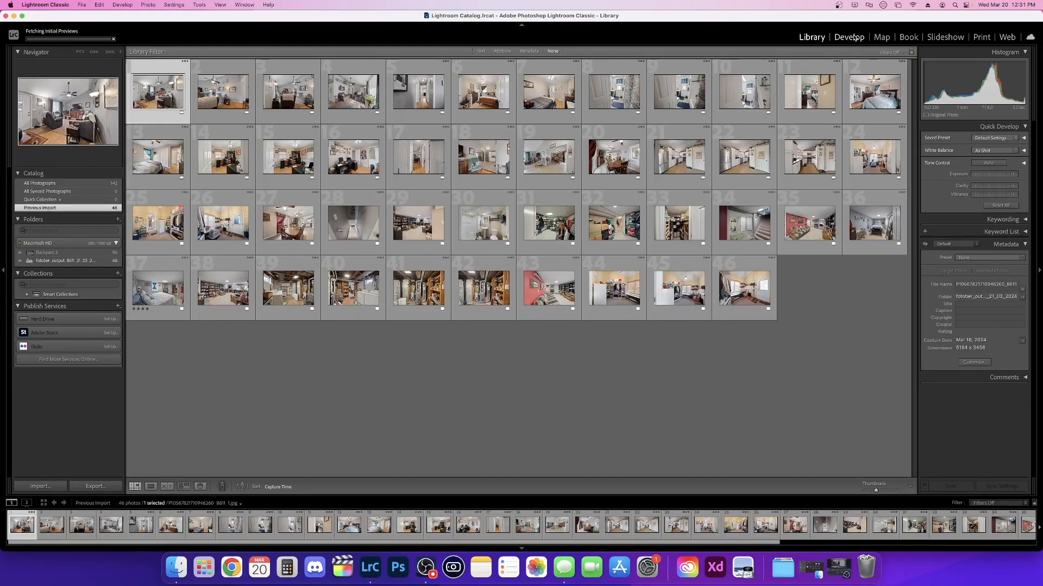
- Adjust the first living room photo's tone and presence, with Contrast at +30, Clarity at about +8 and Dehaze at +17
click(848, 37)
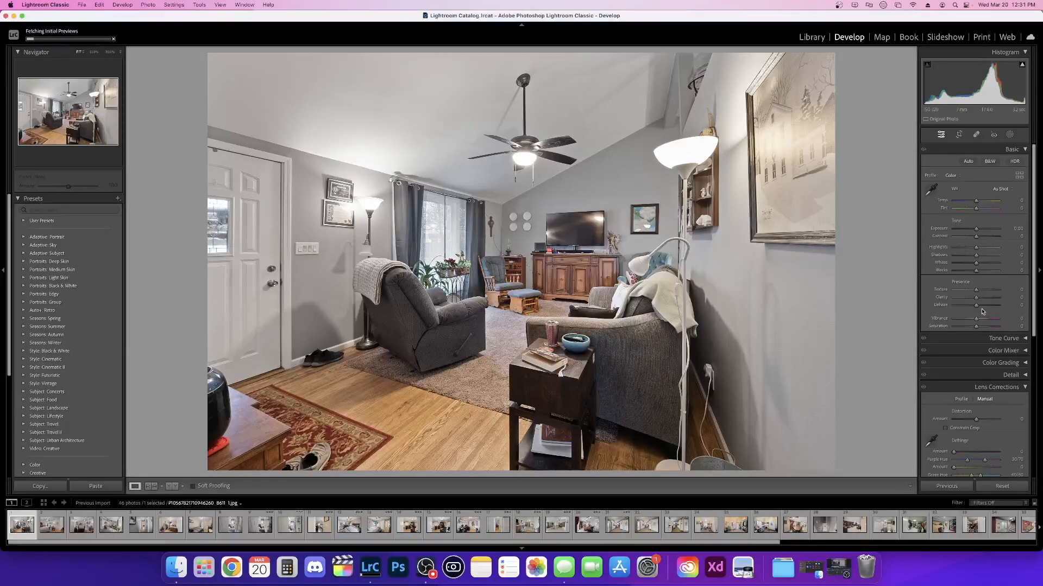
drag(980, 308, 980, 309)
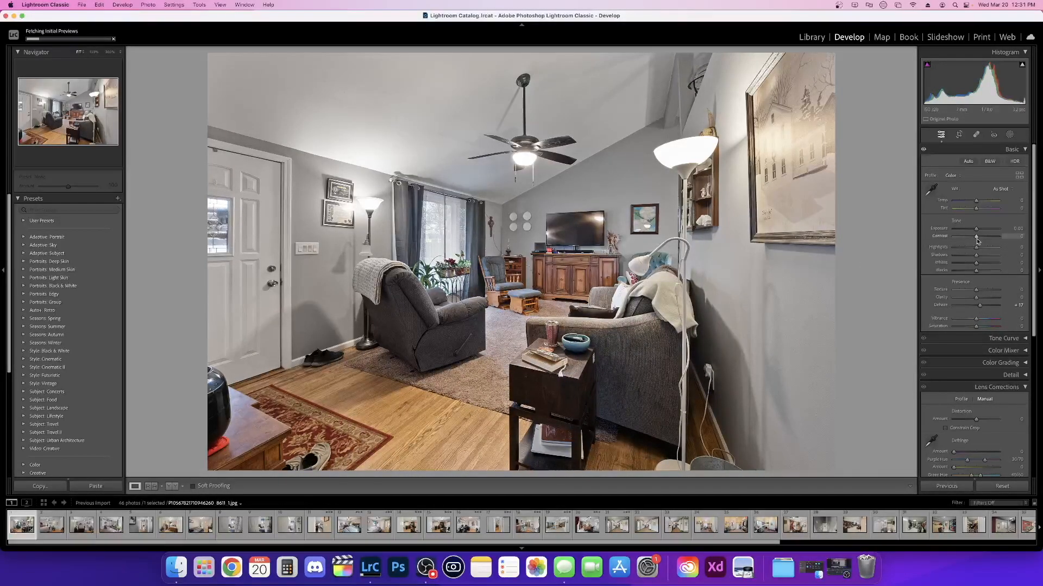
drag(977, 239, 983, 239)
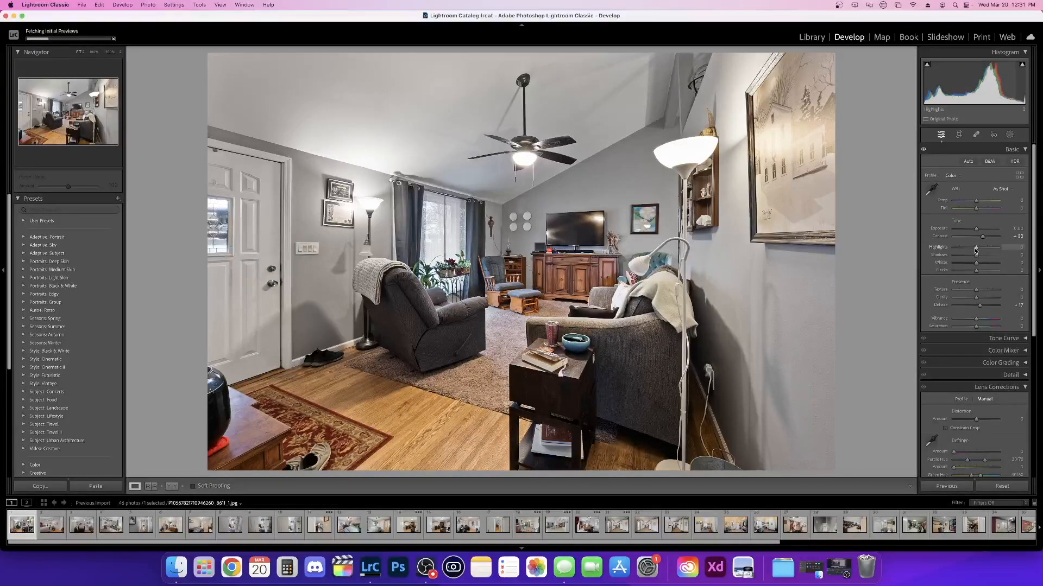
drag(976, 247, 975, 274)
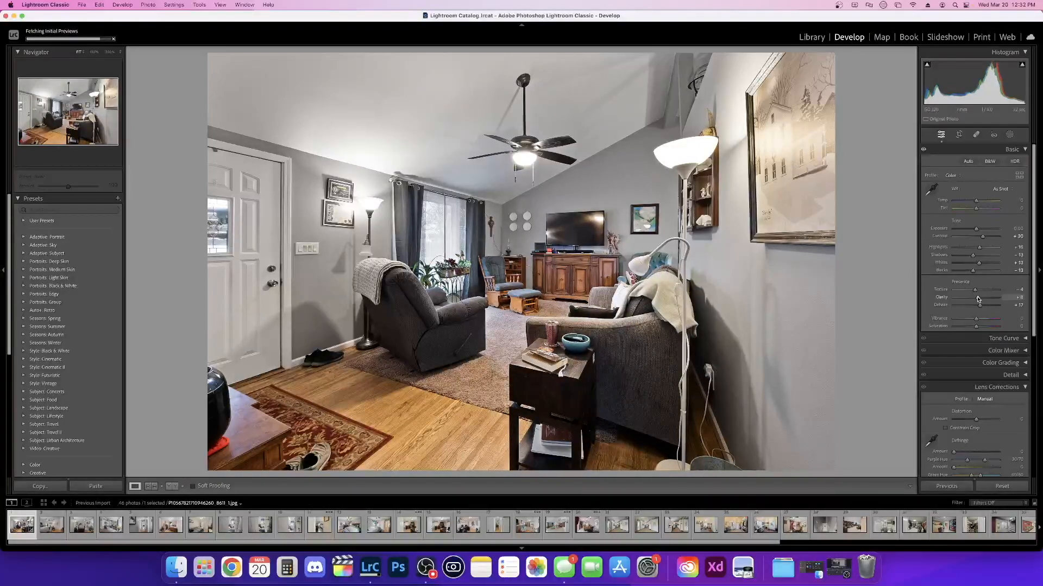
drag(977, 298, 981, 299)
- Save the first photo's adjustments as a develop preset named INteriors Quality Control in User Presets
click(116, 199)
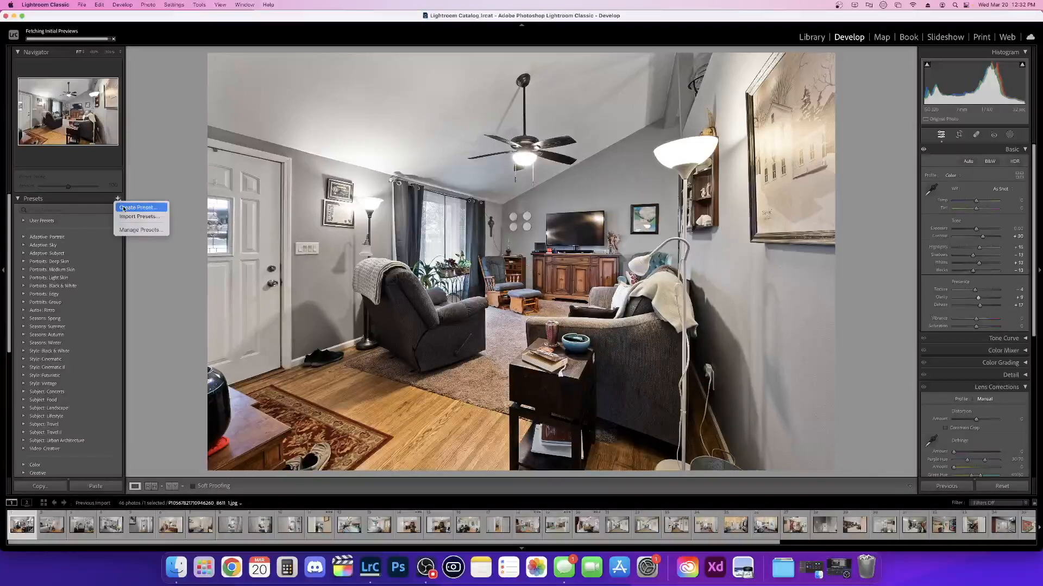
click(125, 208)
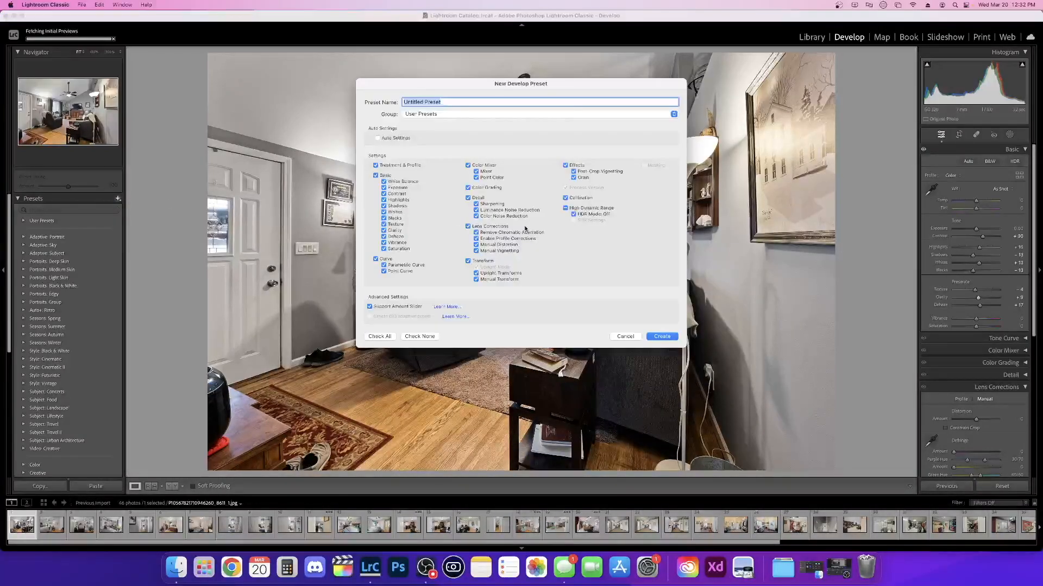
text(INteriors Quality Control)
key(Return)
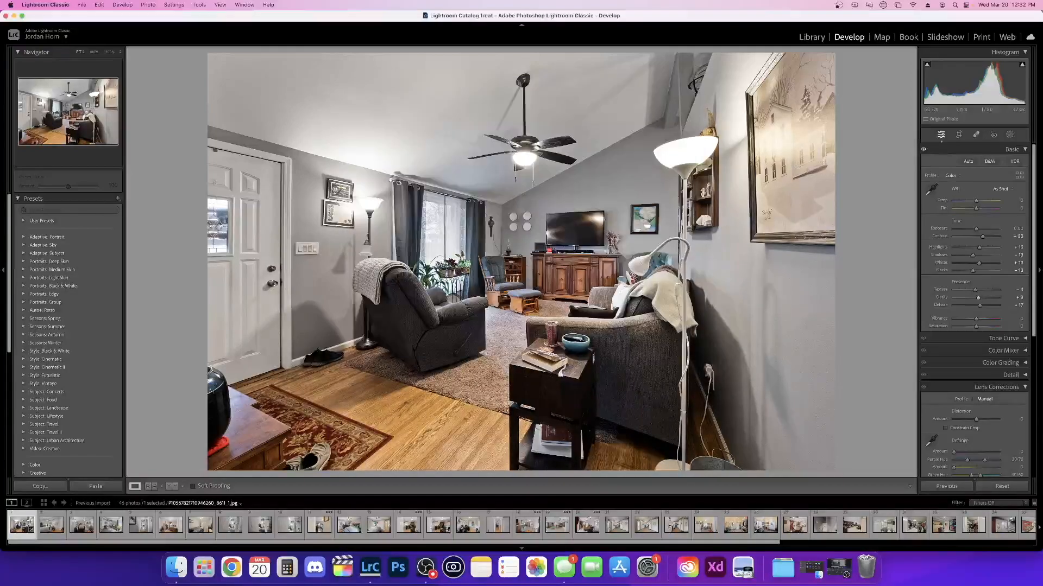
- Apply the INteriors Quality Control preset to the other 45 imported photos
click(816, 38)
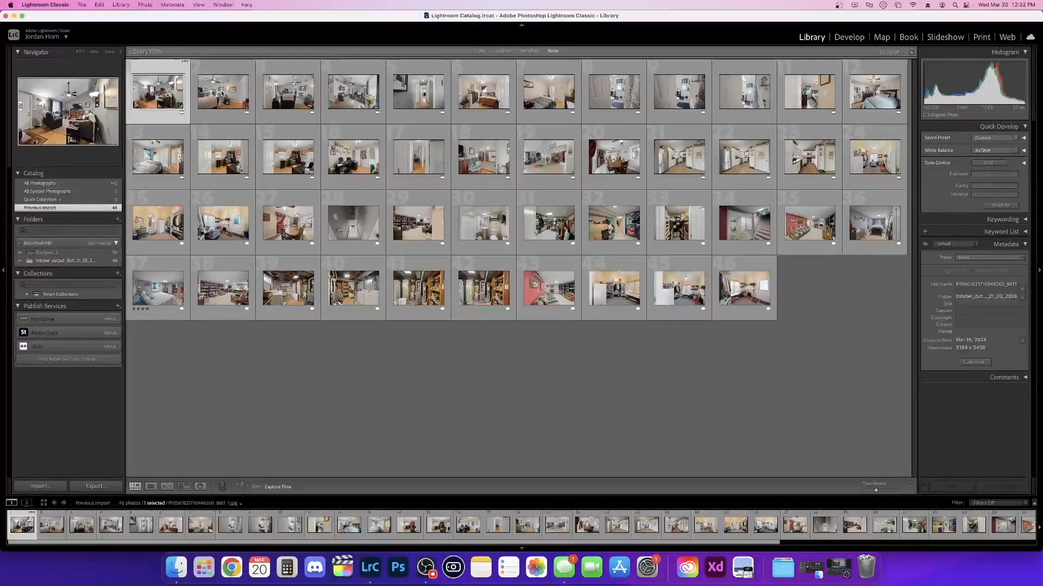
key(Right)
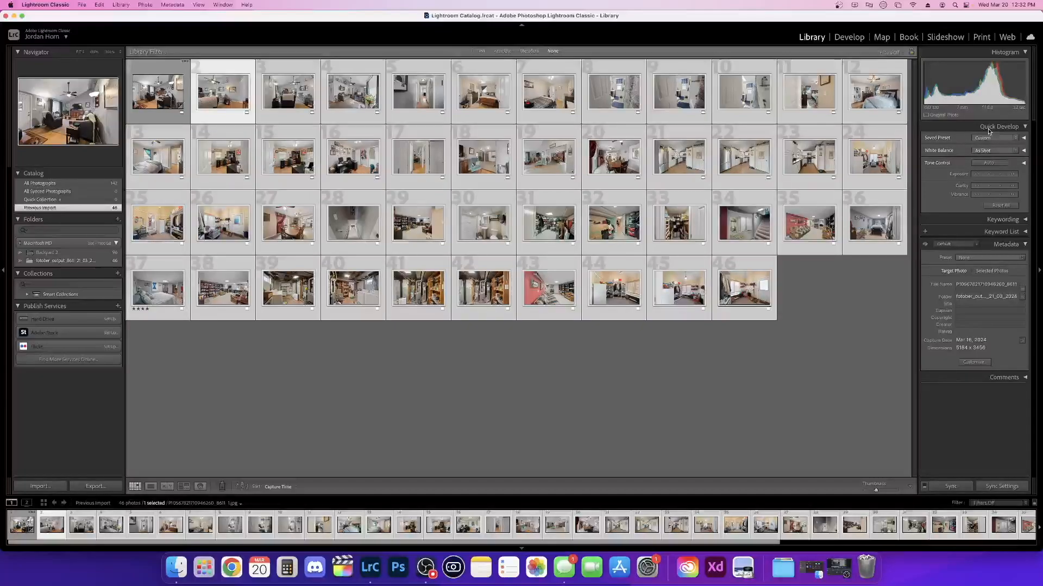
click(994, 138)
mouse_move(994, 152)
click(935, 161)
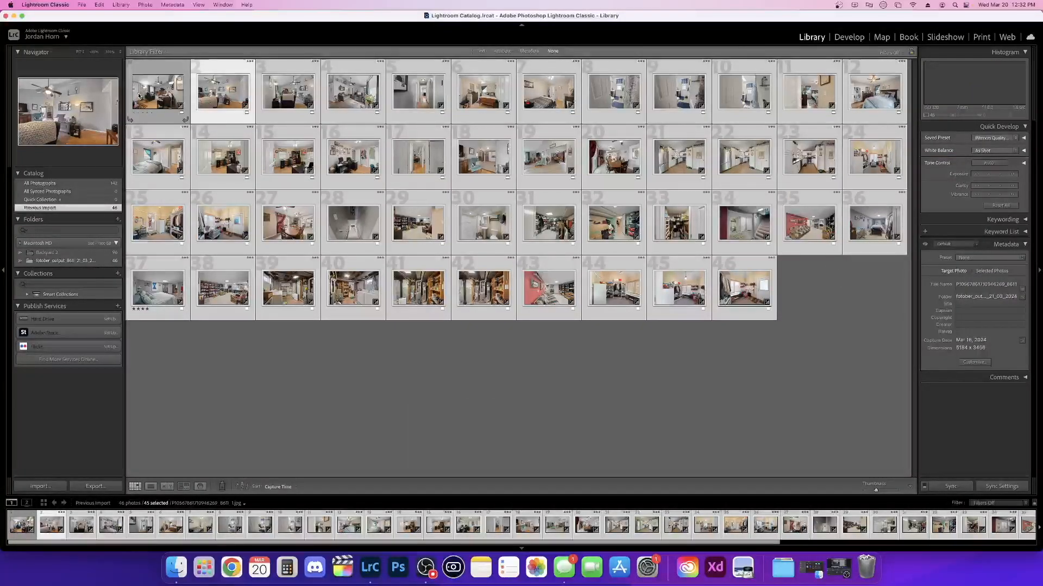
- Correct the first living room photo's Vertical perspective slightly and enable Constrain Crop
click(158, 91)
click(849, 37)
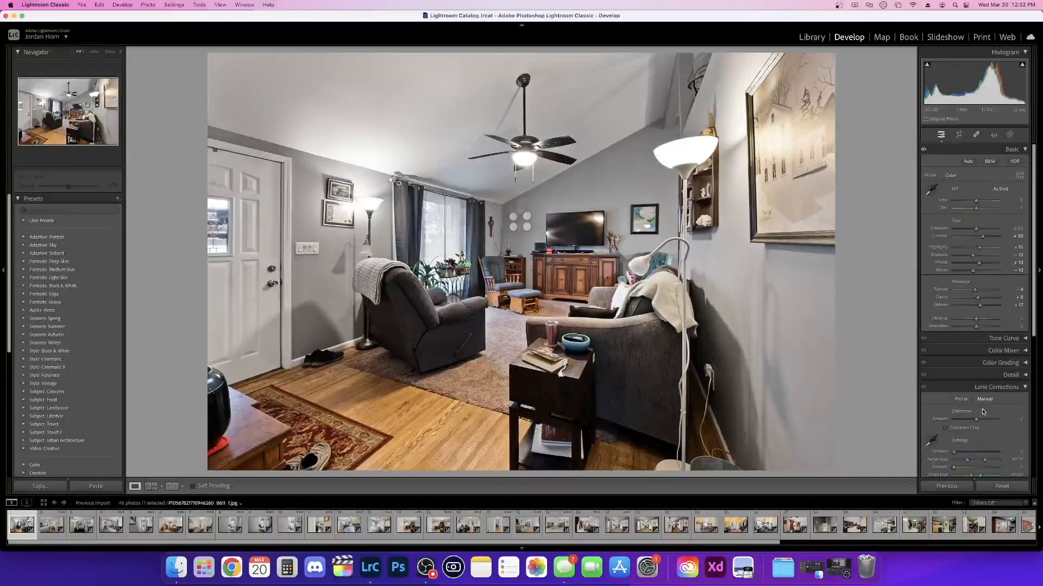
click(1026, 387)
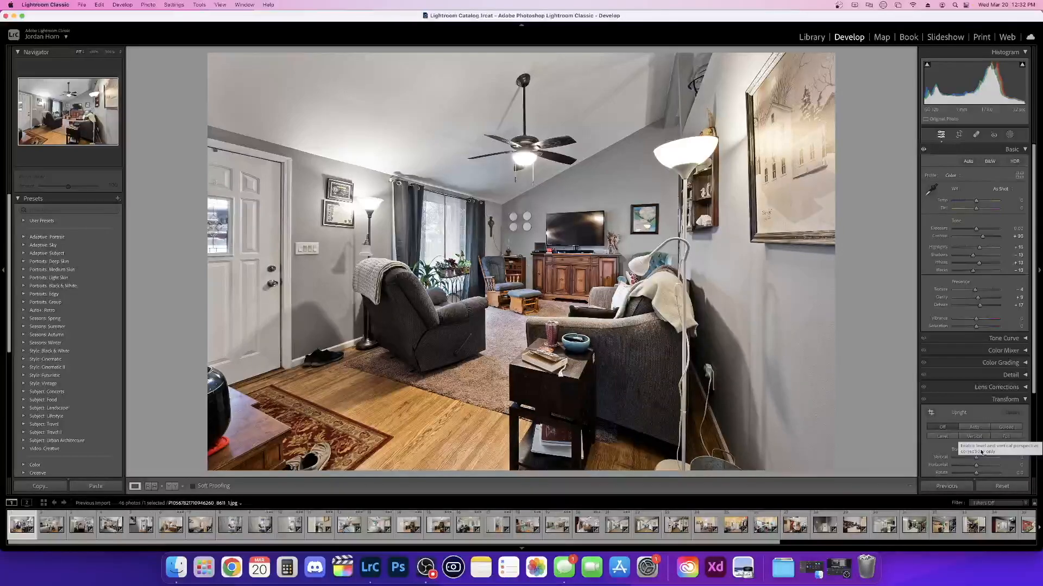
drag(976, 458, 977, 460)
scroll(947, 451, down, 3)
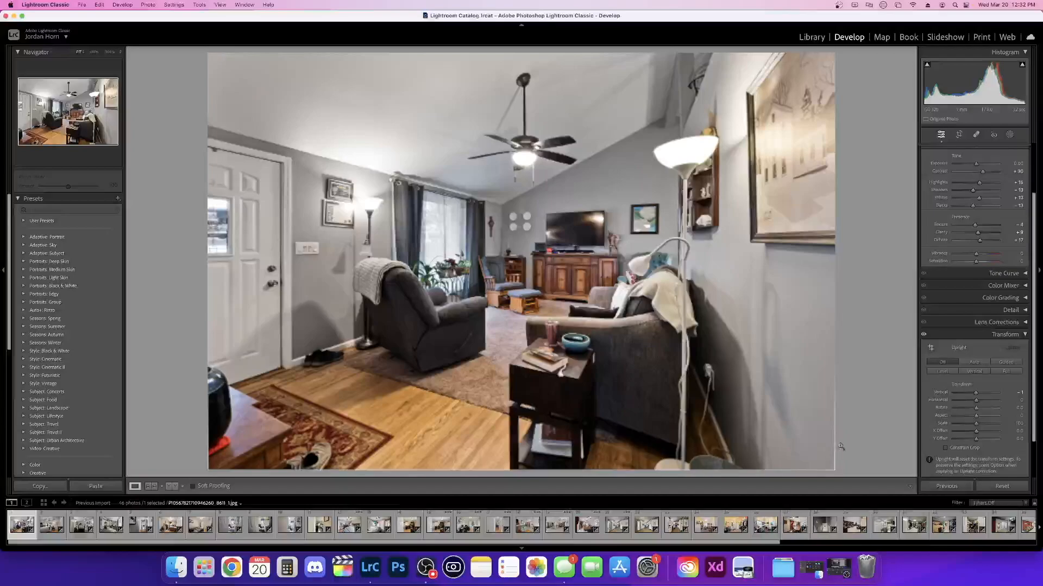
click(946, 448)
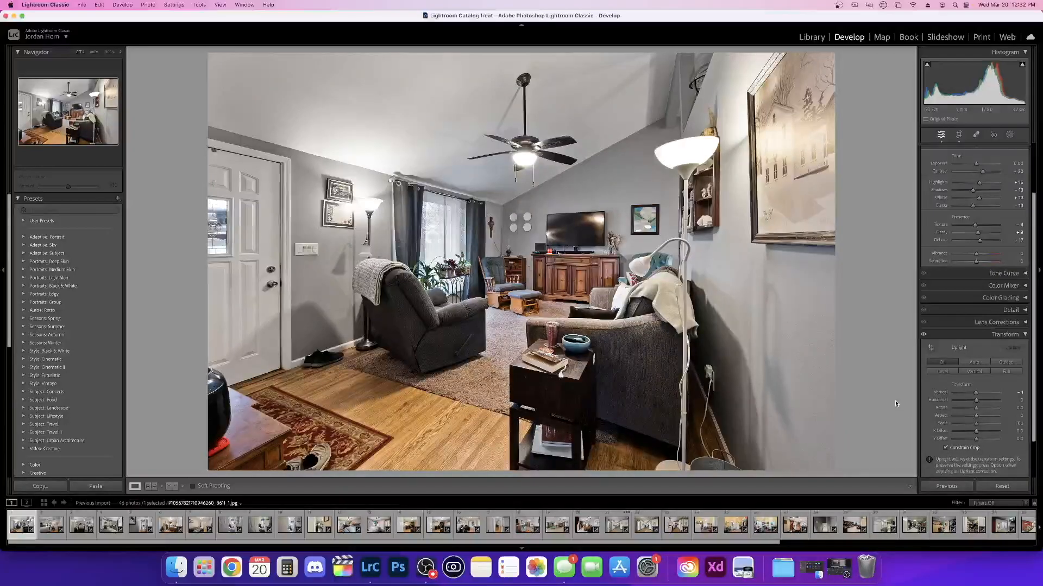
- Review the preset's effect on the remaining living room photos, the hallway and the first bedroom photos, up to the first bathroom shot
key(Right)
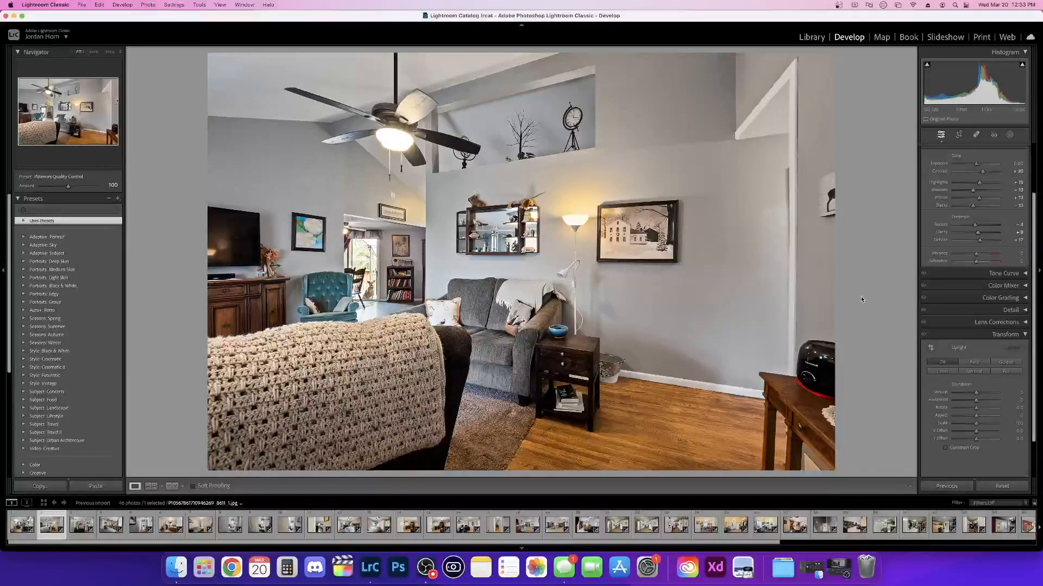
key(Right)
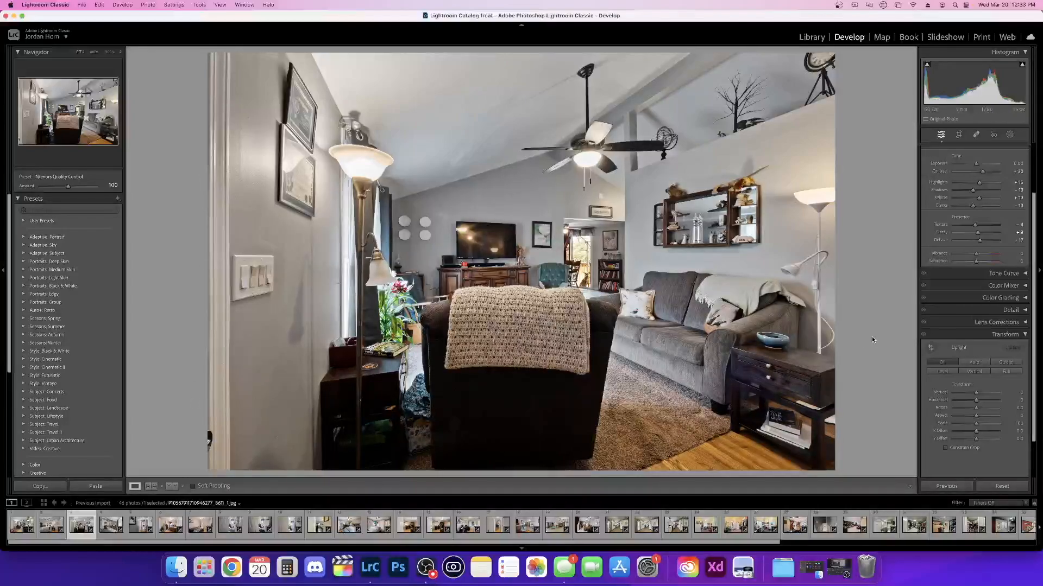
key(Right)
key(Right)
key(Left)
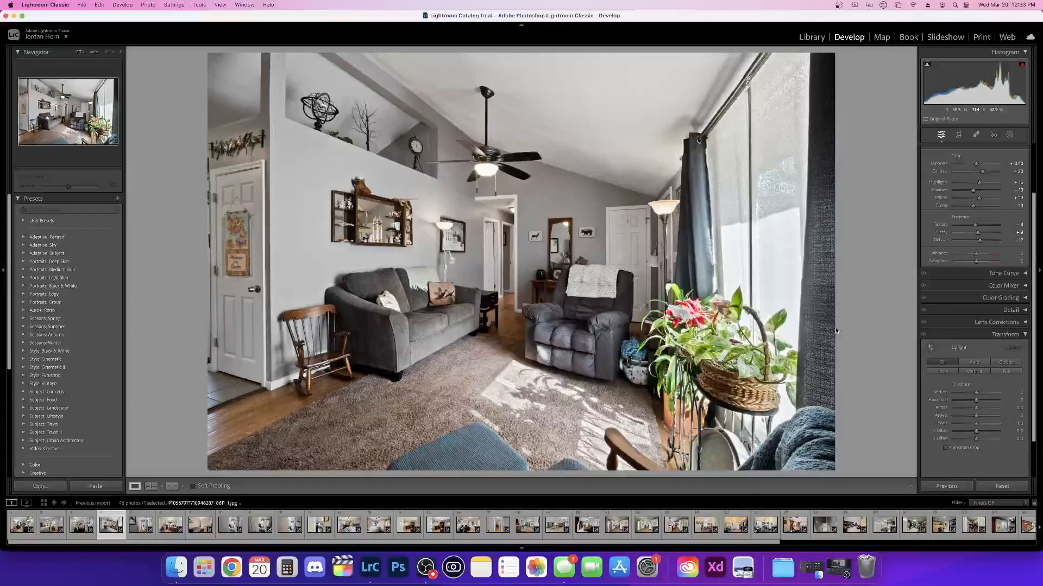
key(Right)
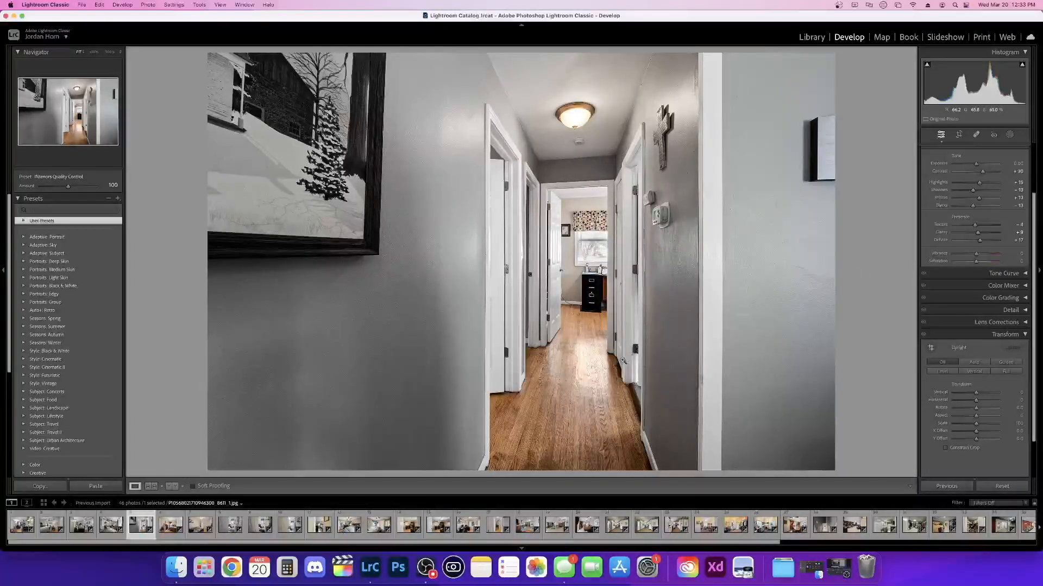
key(Right)
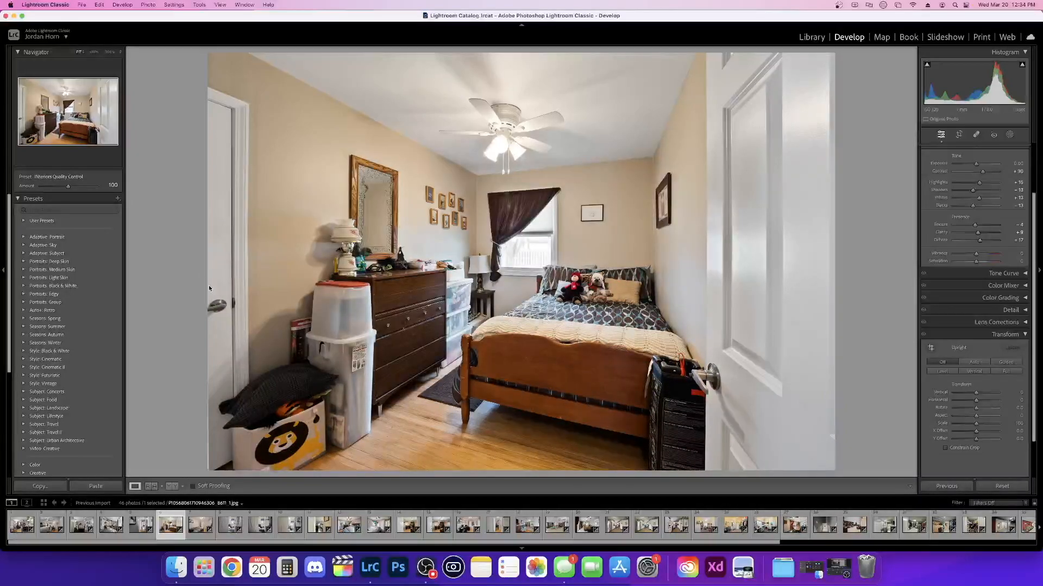
key(Right)
key(Right)
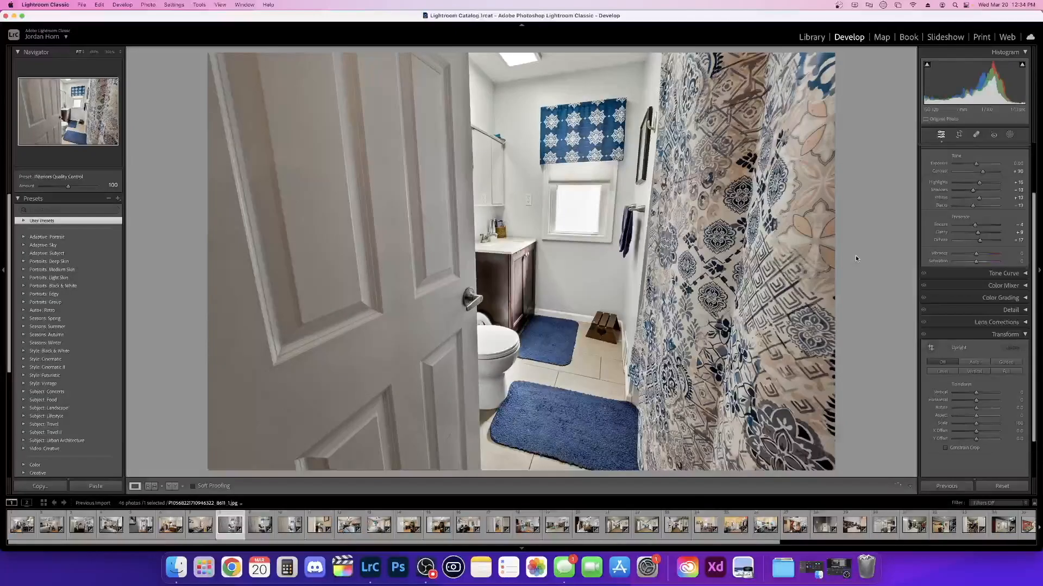
- Try a Vertical perspective correction on the first bathroom photo, reset it, and compare the photo with the next bathroom shot
drag(976, 392, 979, 395)
double_click(979, 395)
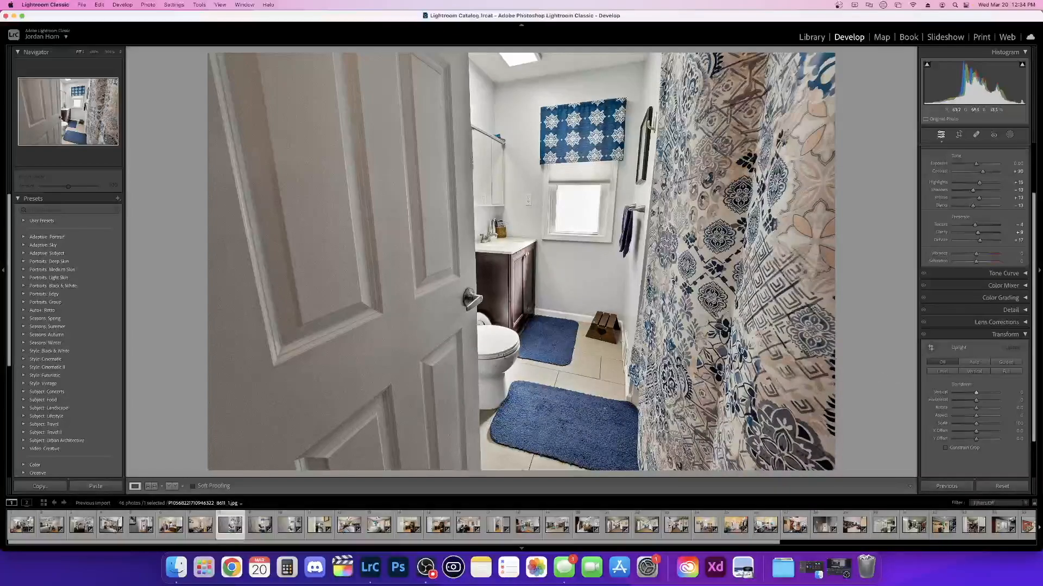
key(Right)
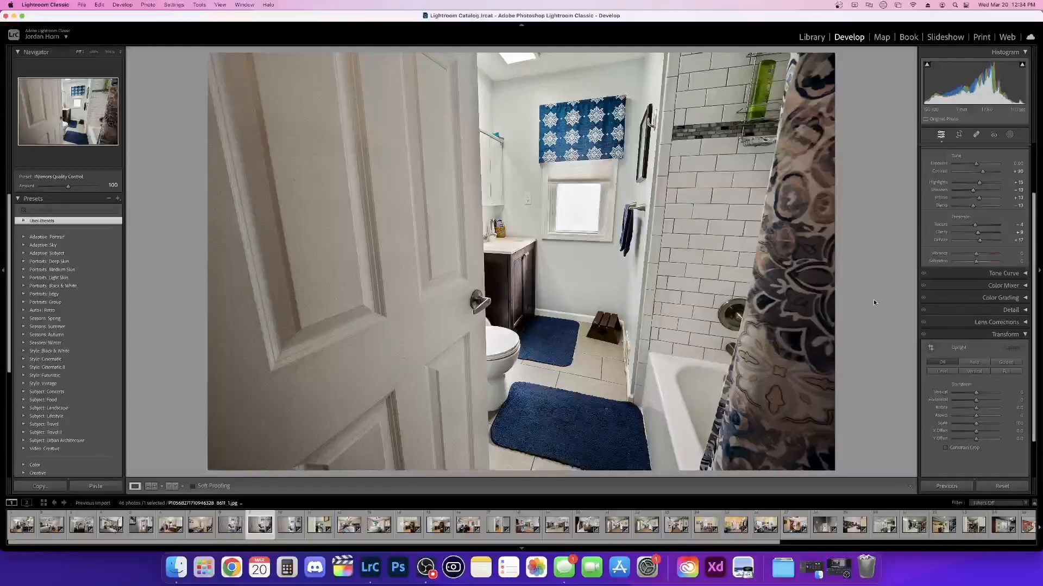
key(Left)
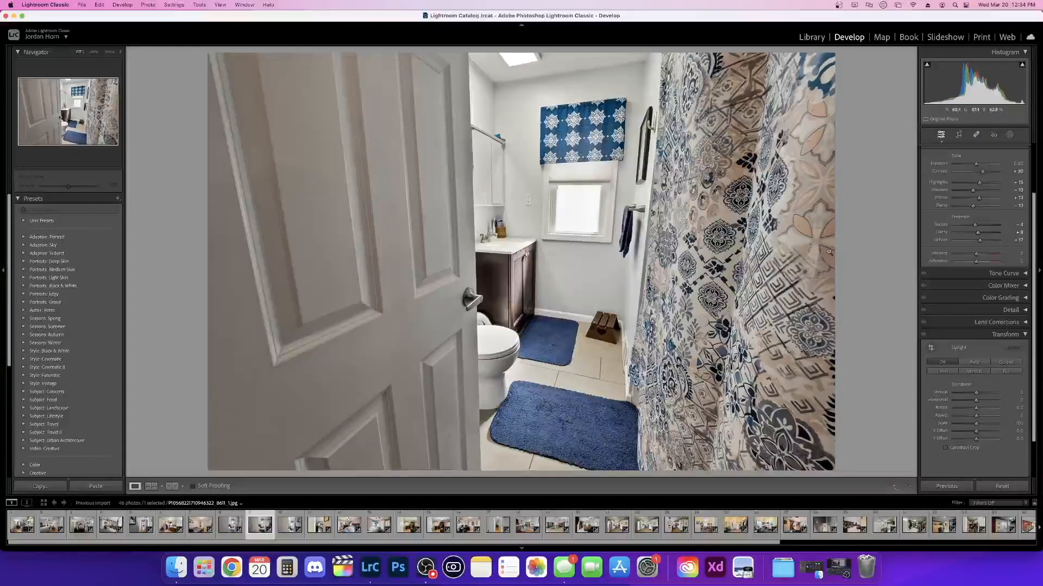
- Review the other bathroom photos, the bedroom photos with the teal curtain, and the office doorway photo
key(Right)
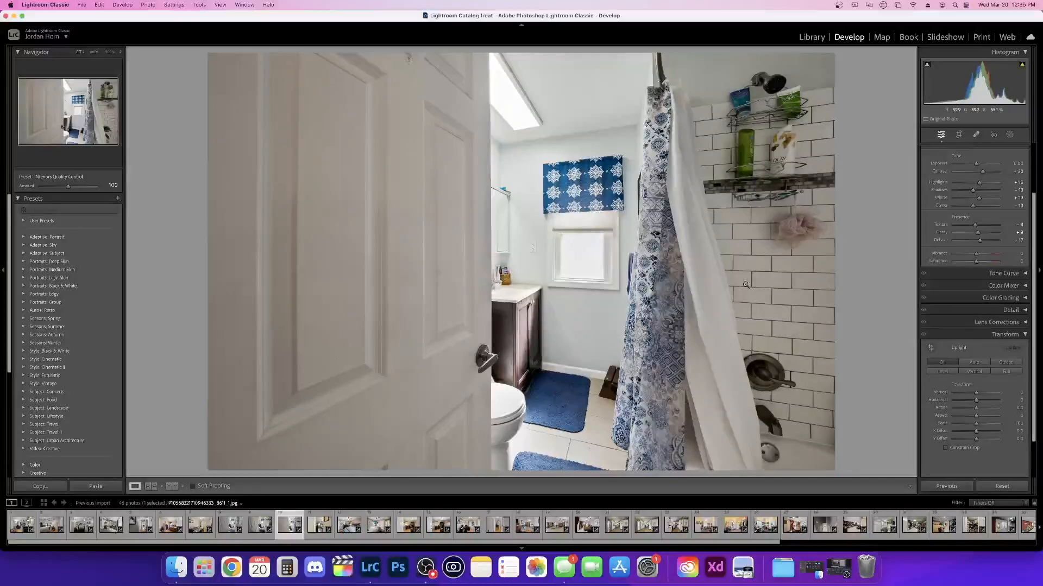
key(Right)
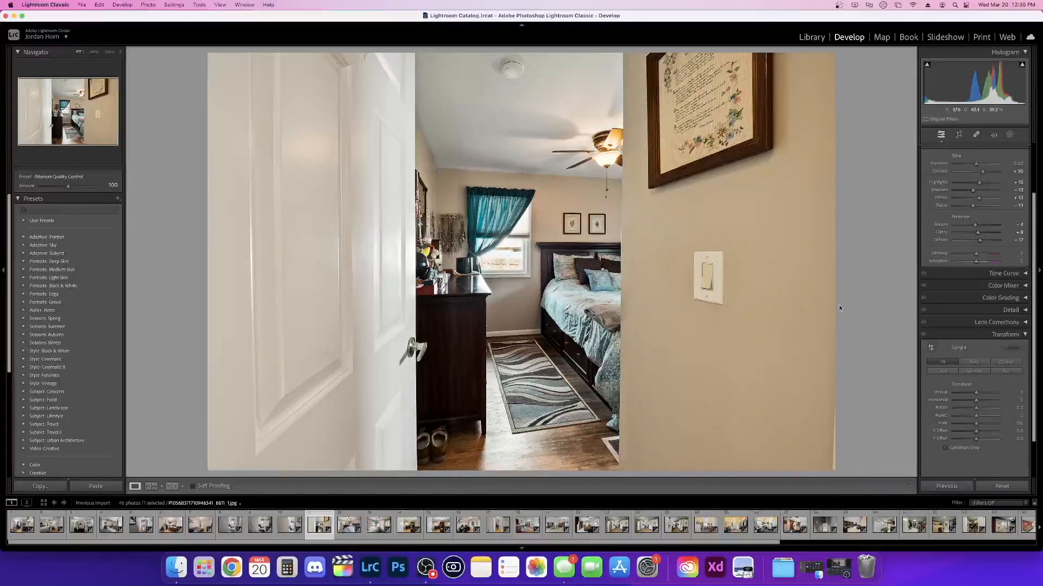
key(Right)
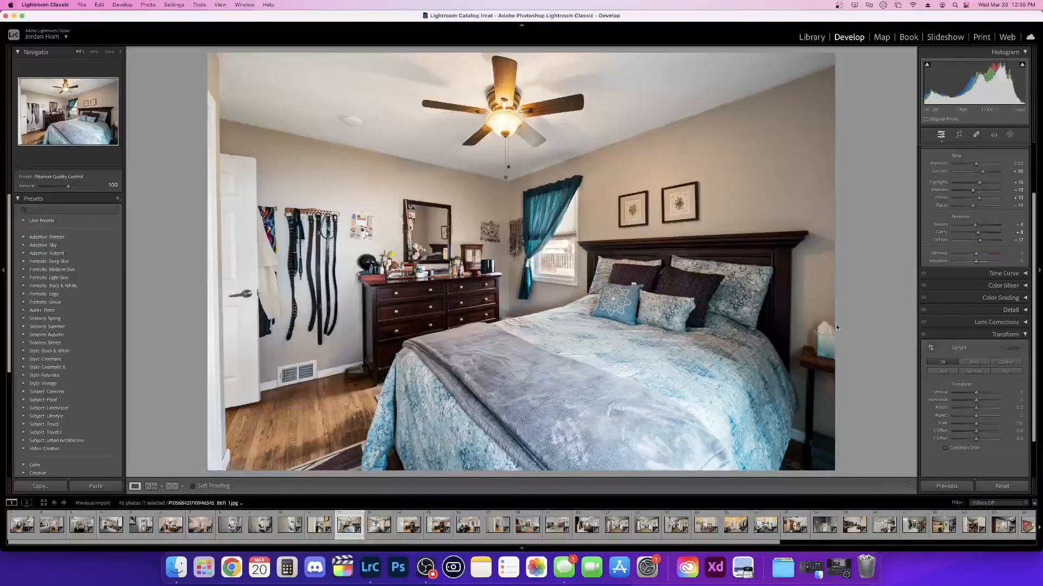
key(Right)
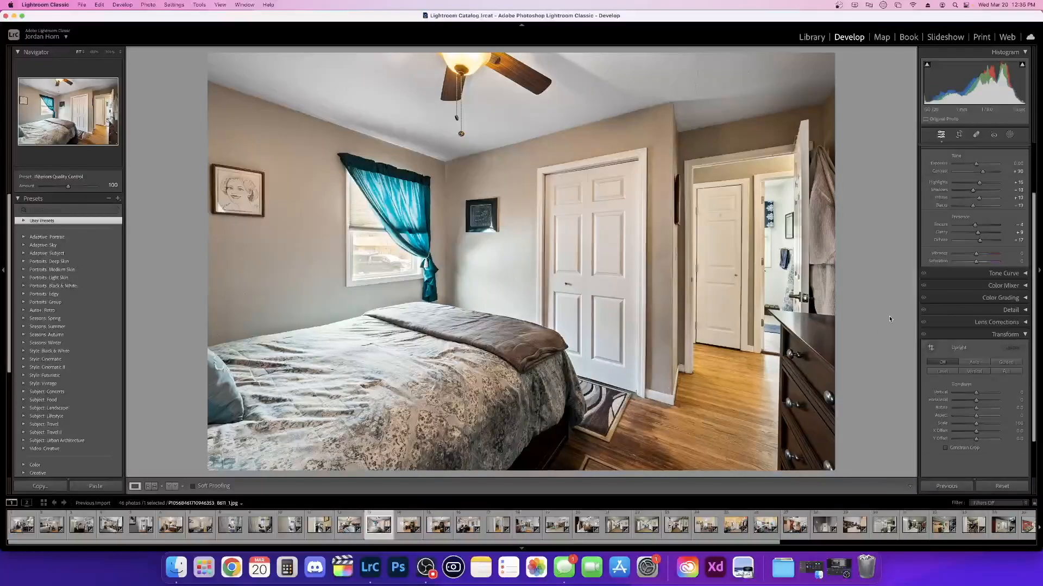
key(Right)
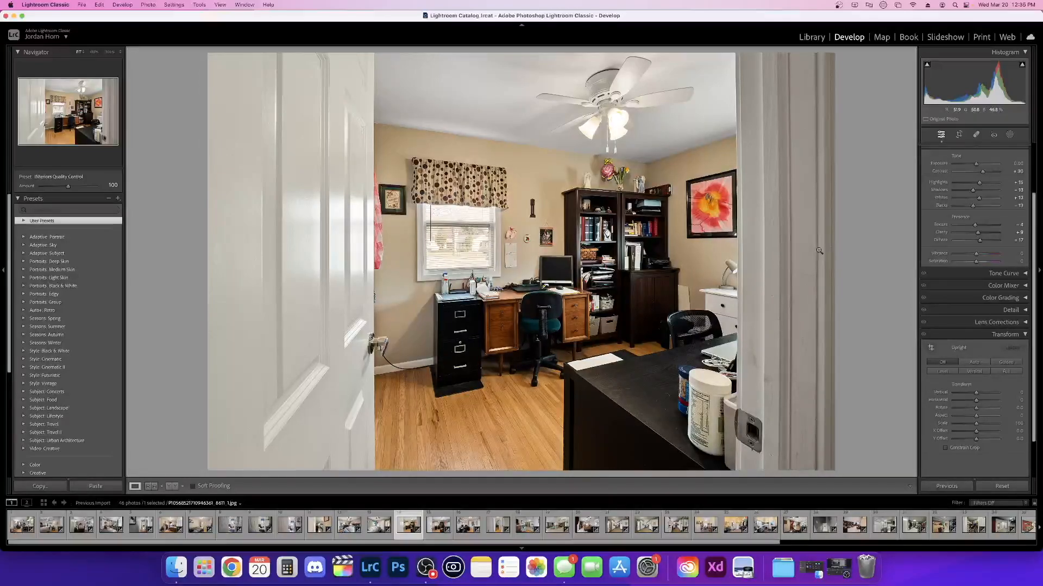
- Remove the photo right after the office doorway shot and check the photos on either side of the gap
key(Right)
key(Delete)
key(Right)
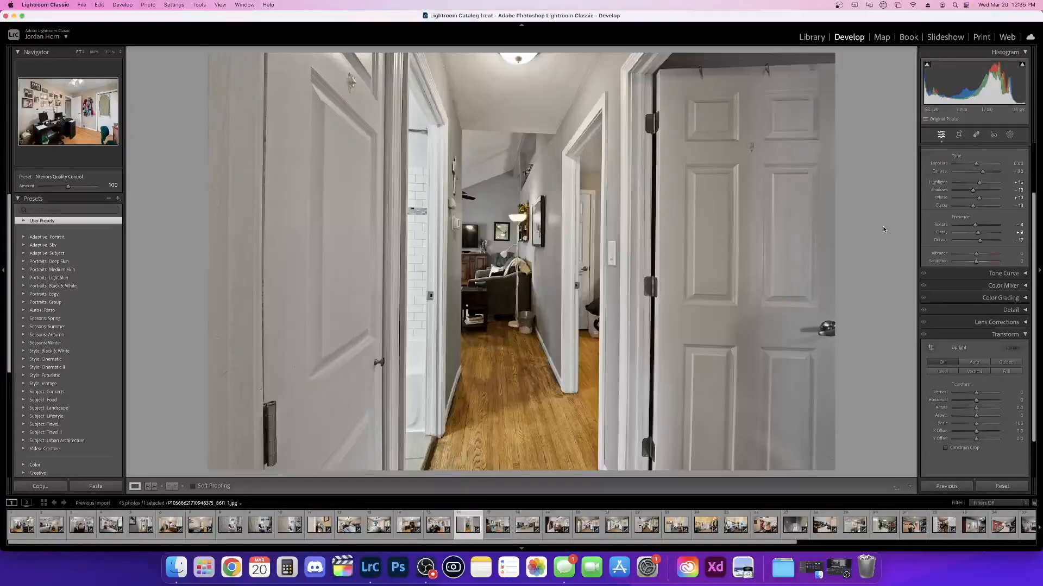
key(Left)
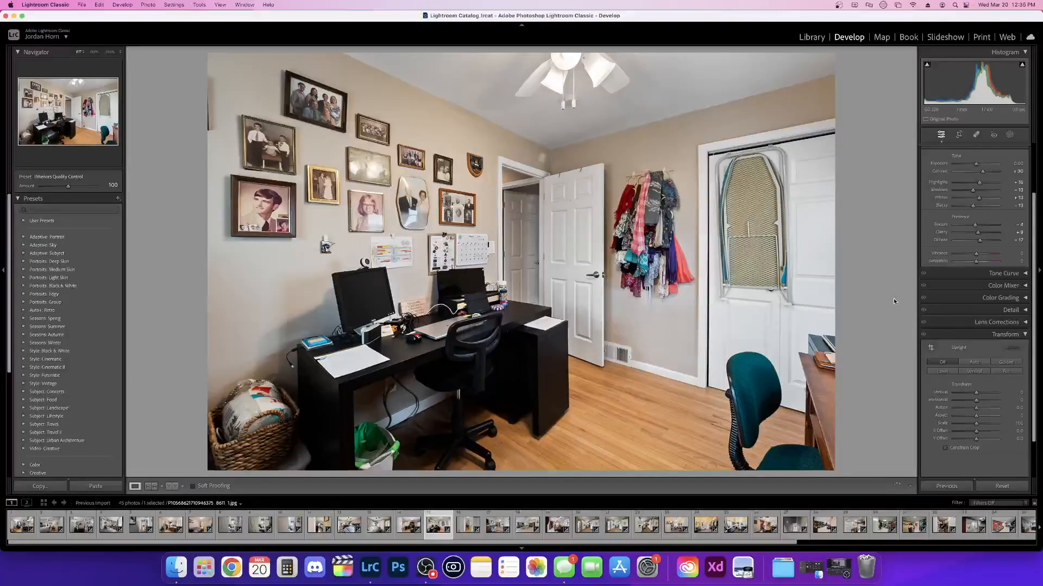
- Straighten the hallway photo between the white doors with Auto Upright and Rotate at about -0.3, and enable Constrain Crop
key(Right)
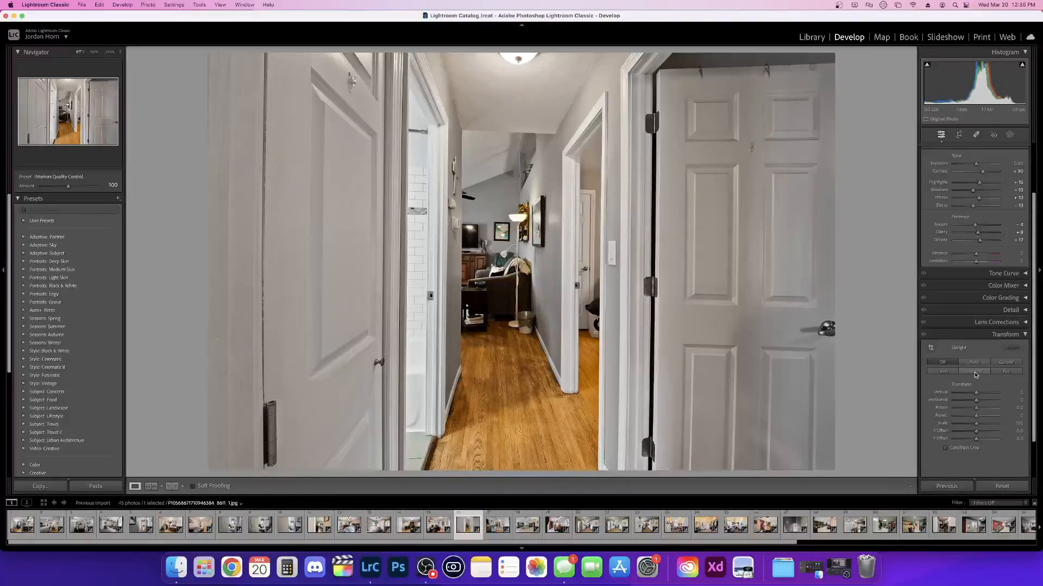
key(Right)
key(Left)
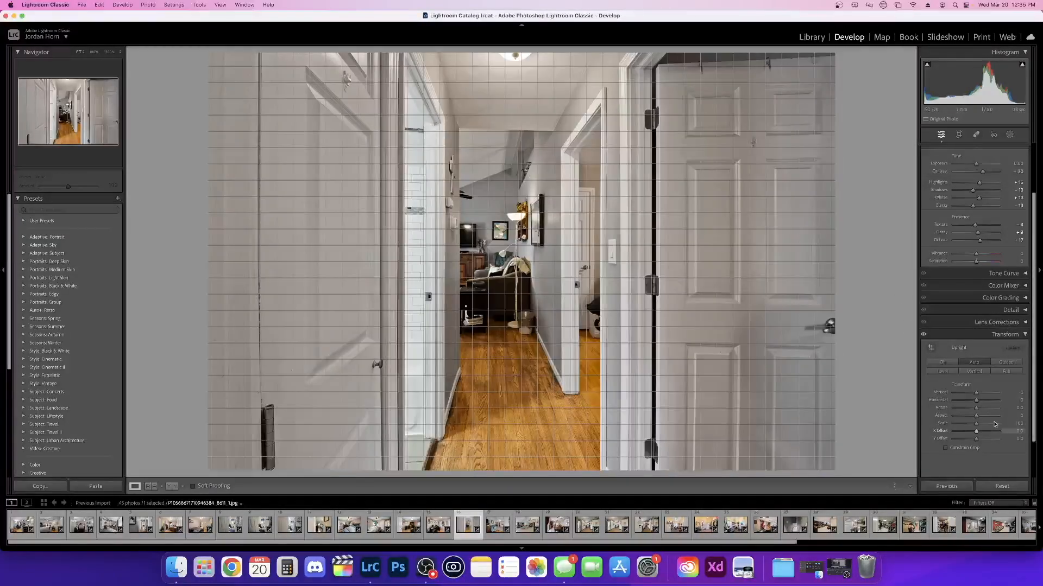
drag(977, 413, 976, 412)
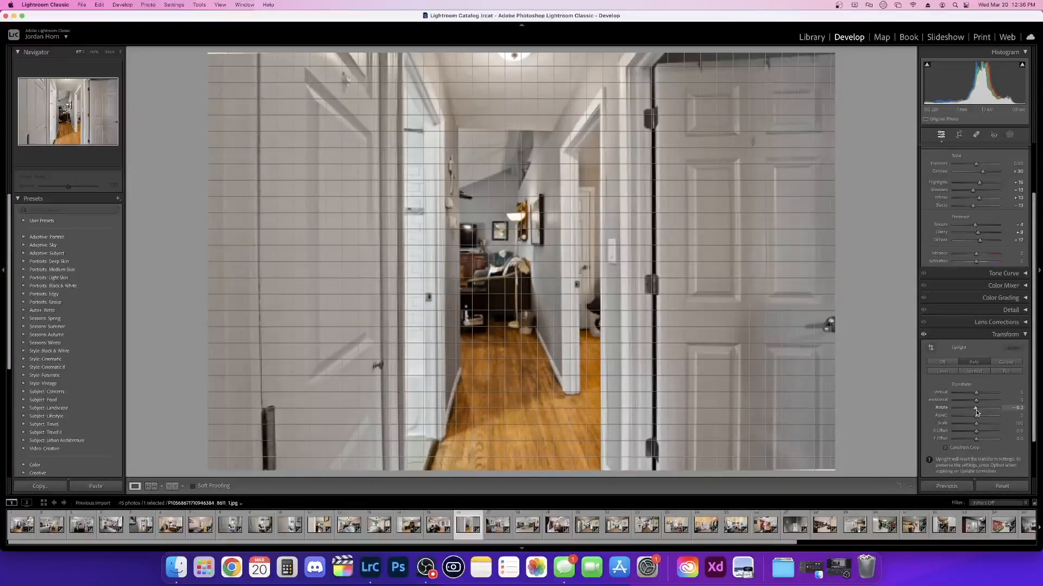
click(945, 448)
- Review the dining area and kitchen photos for exposure and straightness, up to the first mudroom photo
key(Right)
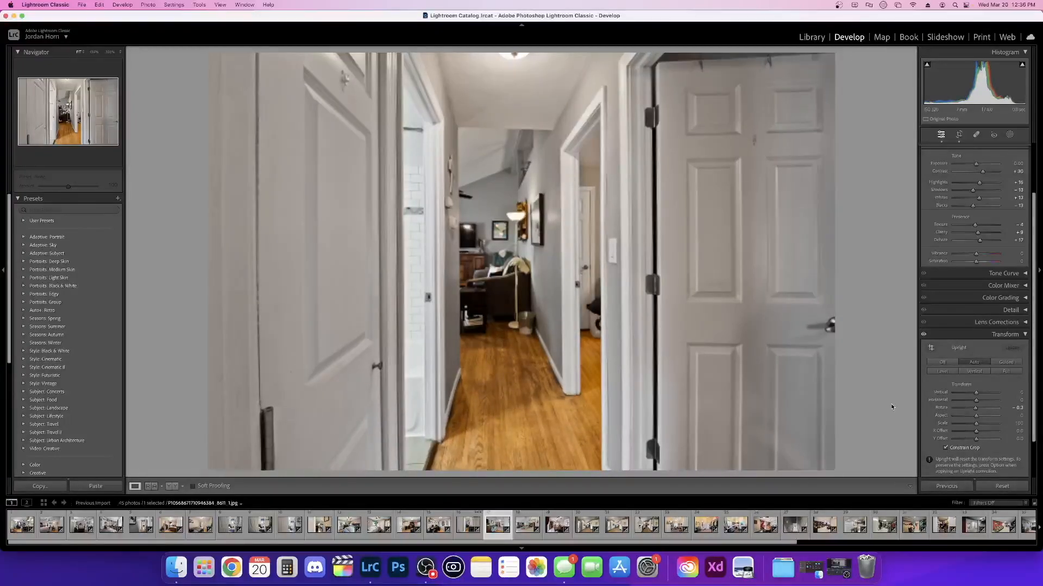
key(Right)
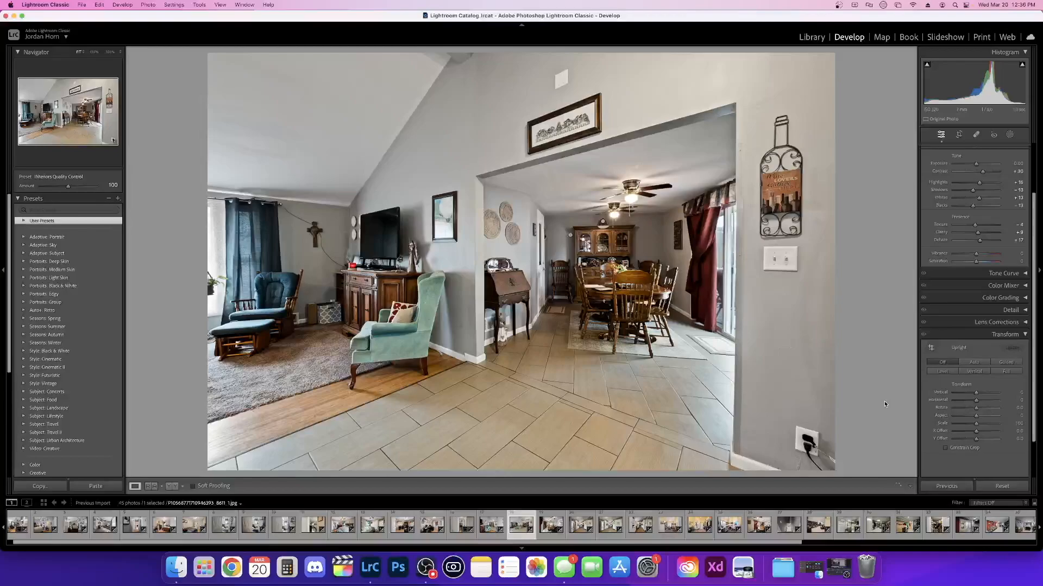
key(Right)
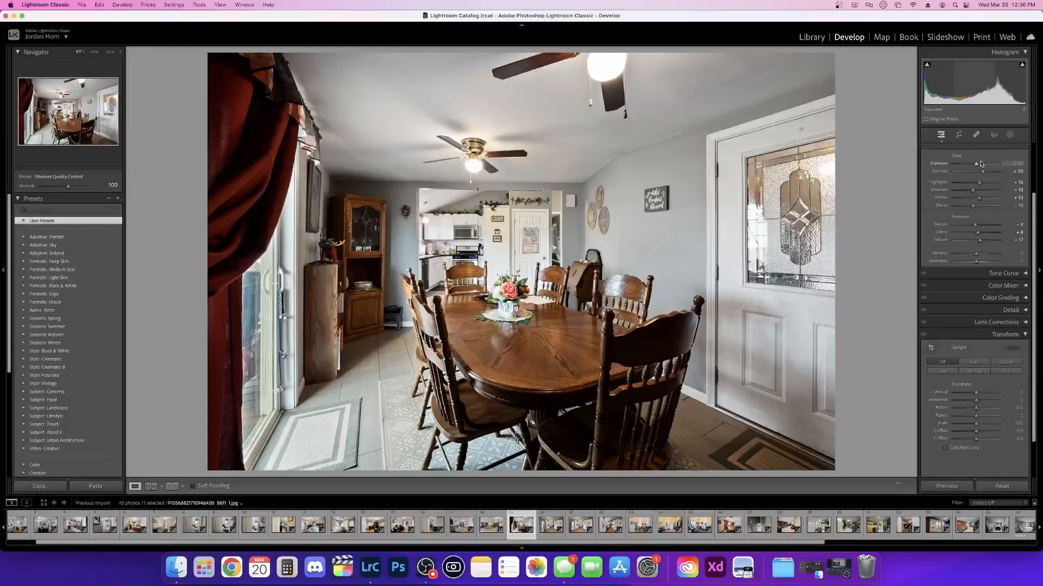
key(Right)
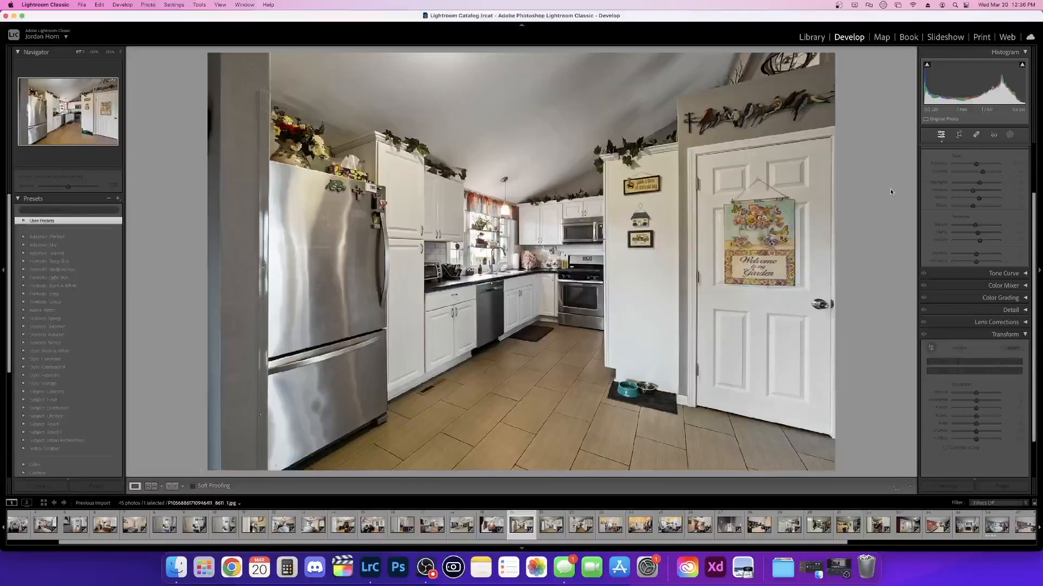
key(Right)
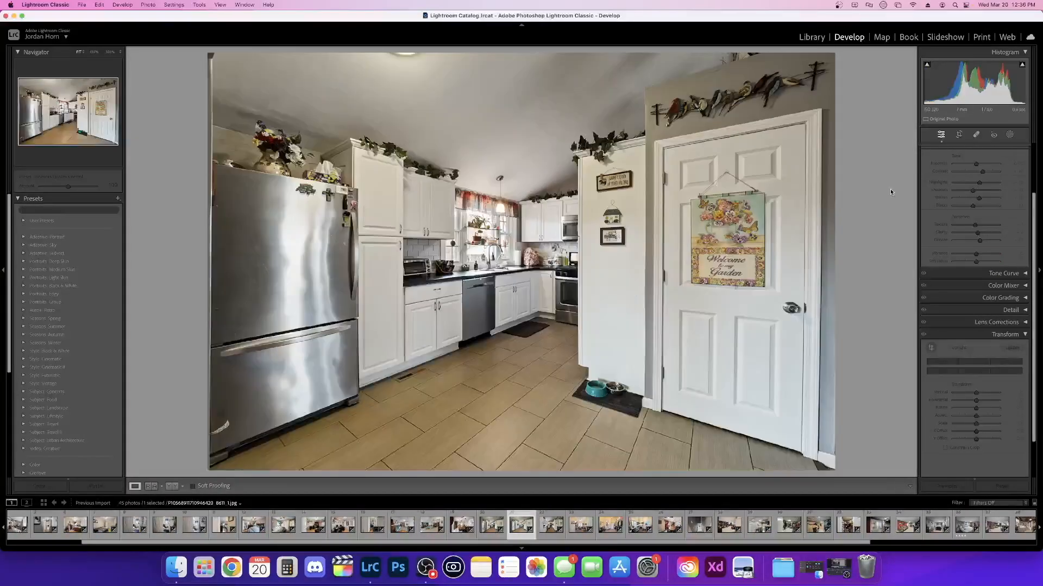
key(Left)
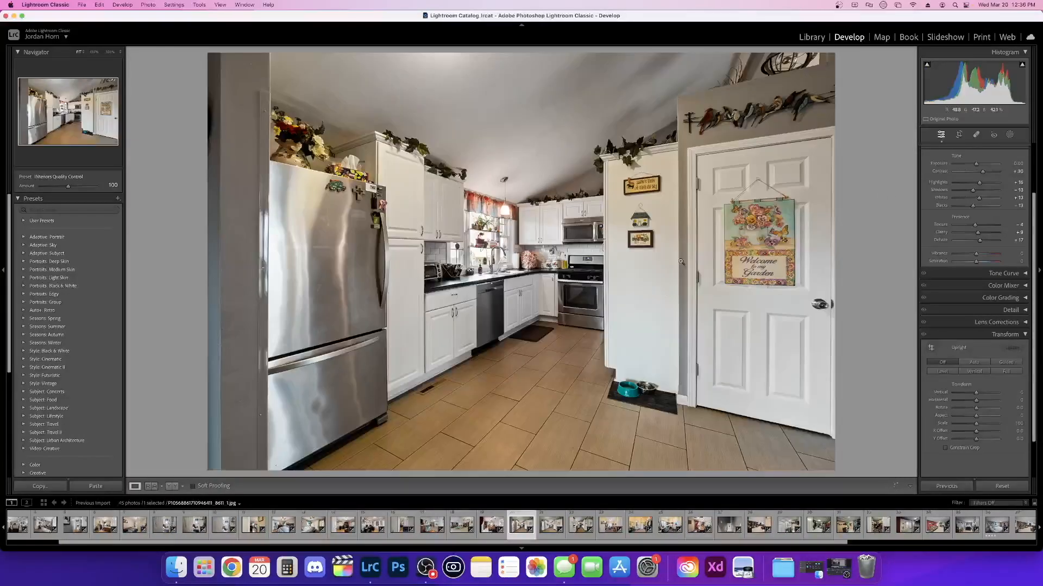
key(Right)
key(Right)
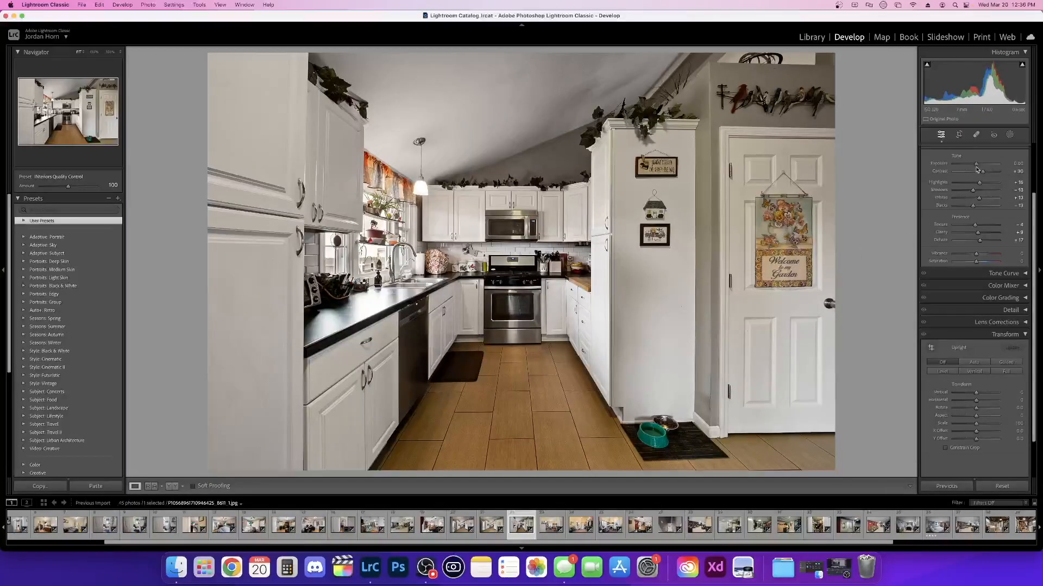
key(Right)
key(Right)
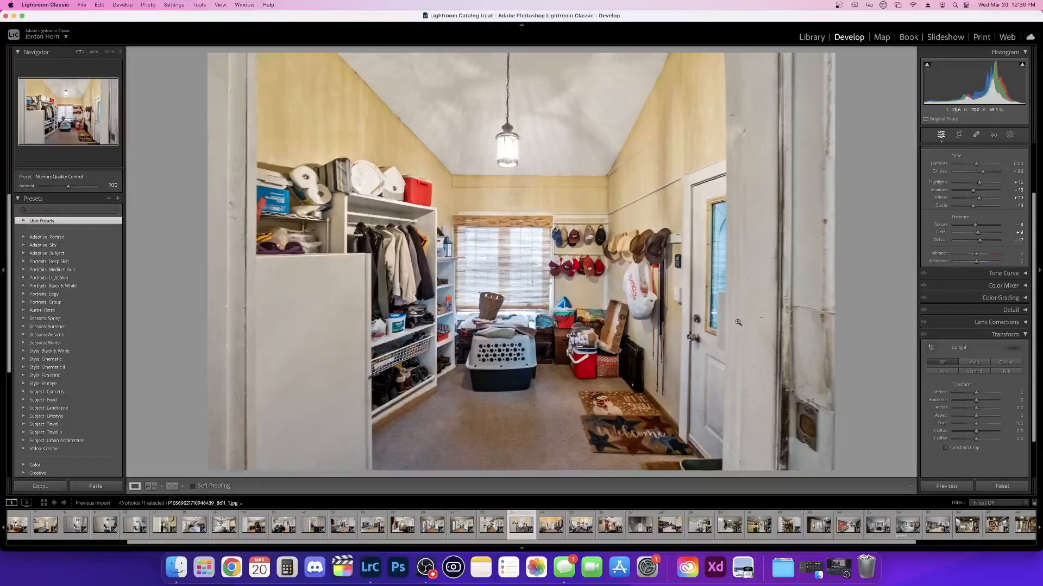
- Inspect the first mudroom photo up close and crop it tighter to cut off the worn door frame beside the exterior door
click(619, 305)
click(620, 303)
click(628, 276)
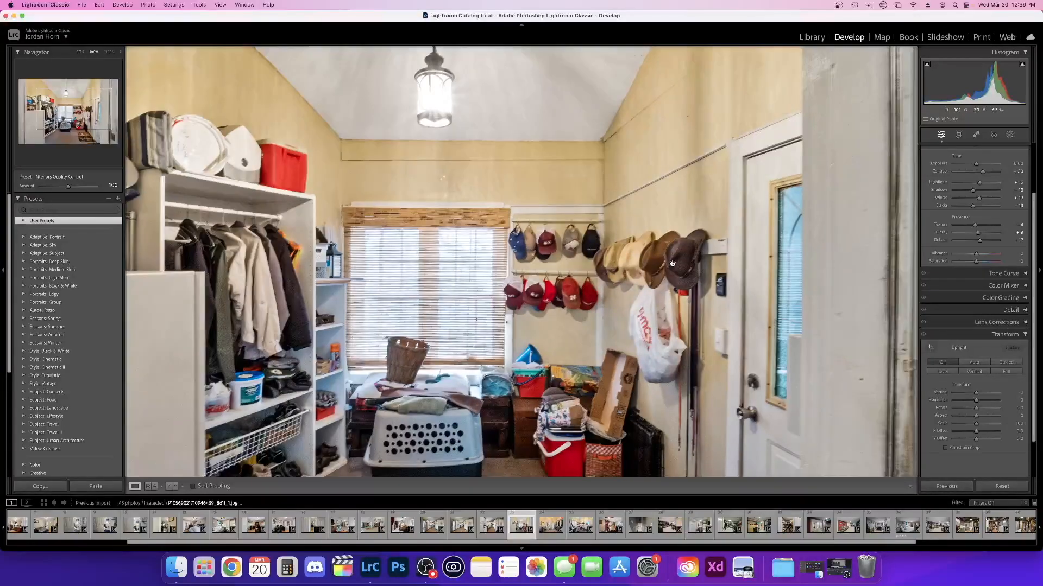
click(688, 270)
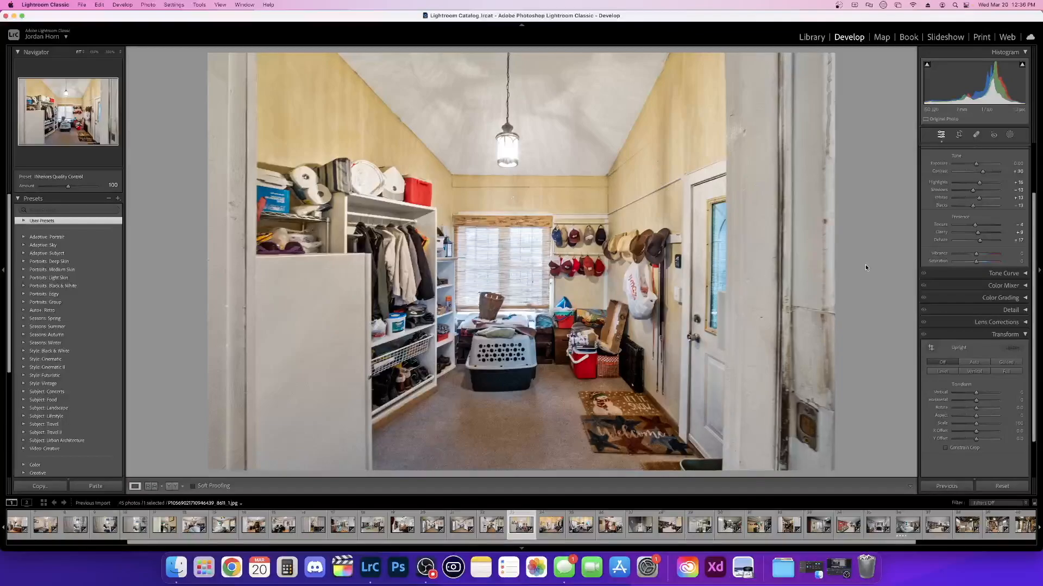
click(959, 135)
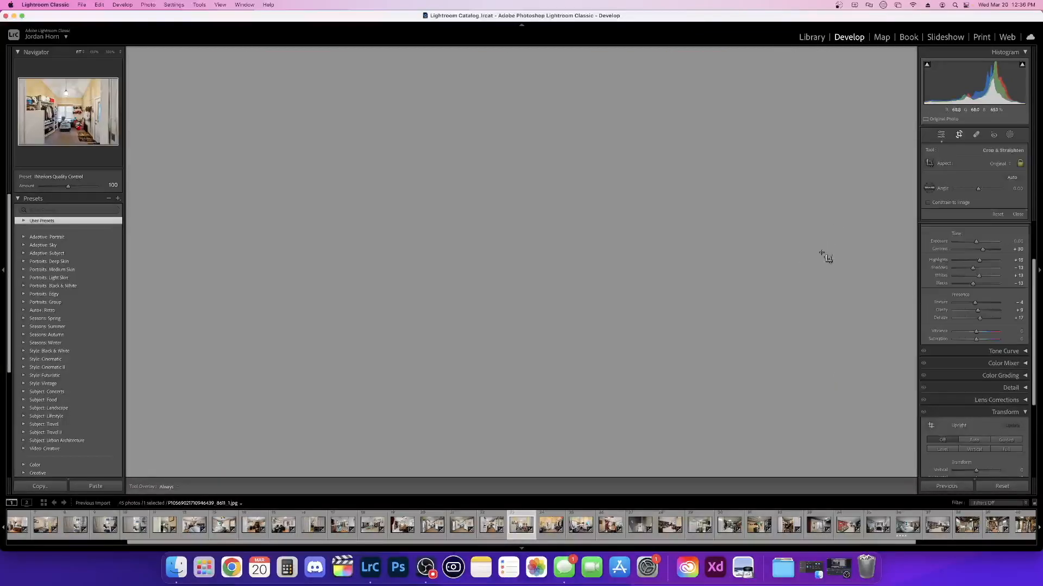
drag(831, 251, 703, 253)
key(Return)
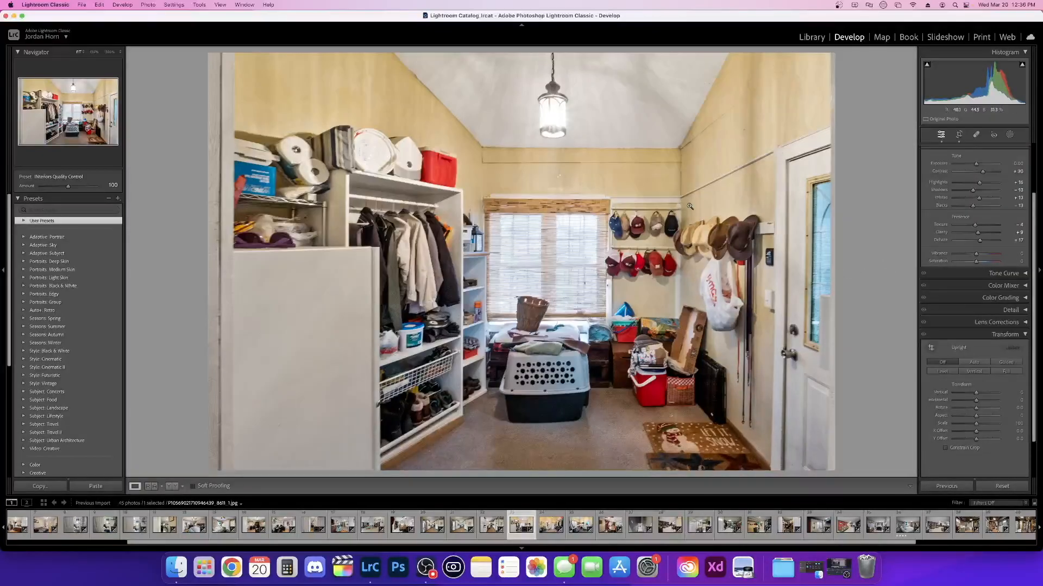
- Review the other mudroom photos, the stairway photo and the basement photo with the bookshelves
key(Right)
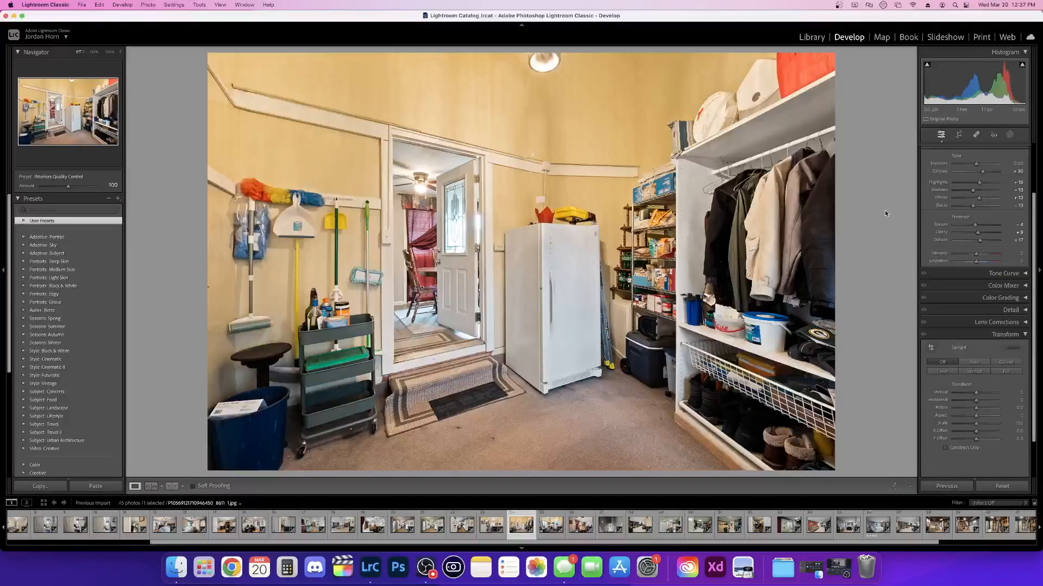
key(Right)
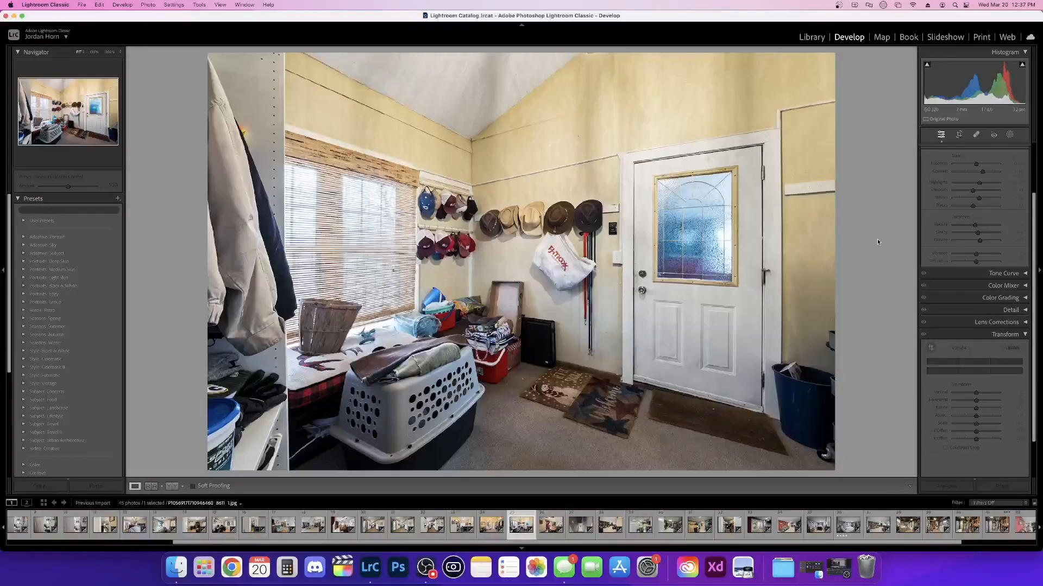
key(Right)
key(Right)
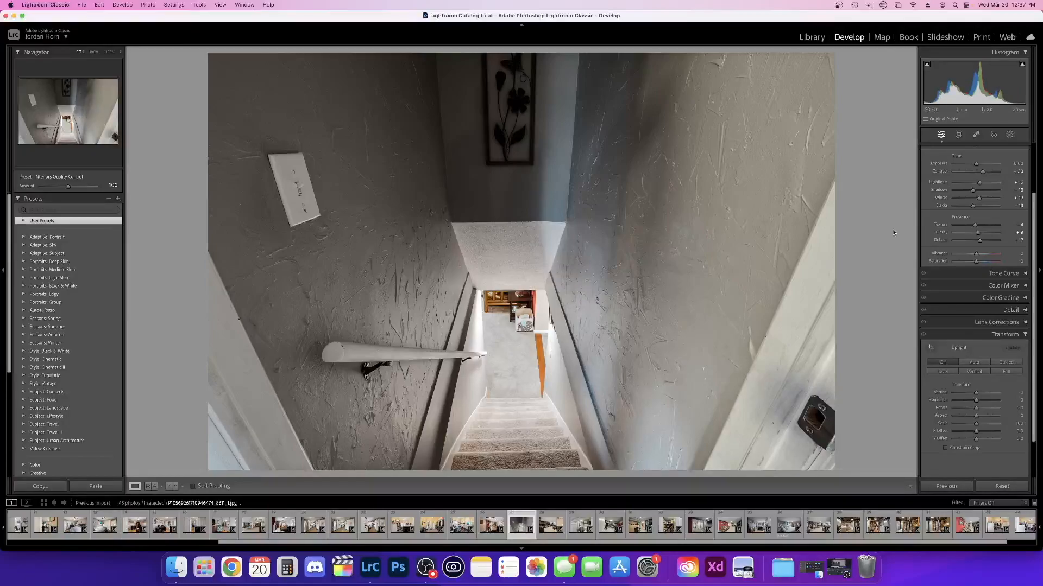
key(Right)
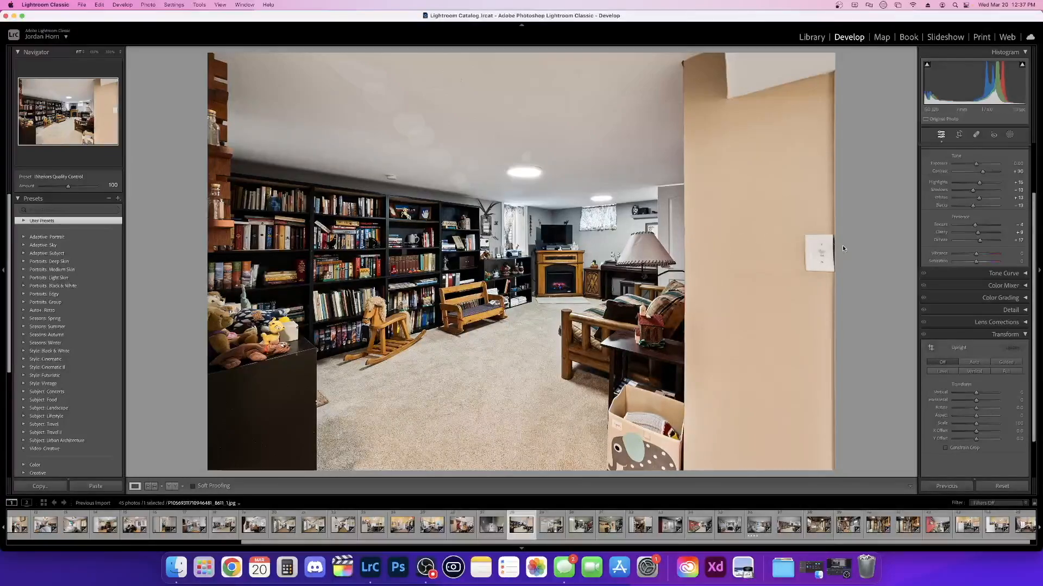
- Apply a slight positive manual Distortion correction with Constrain Crop to the pantry photo that follows the storage room photo
key(Right)
key(Right)
key(Right)
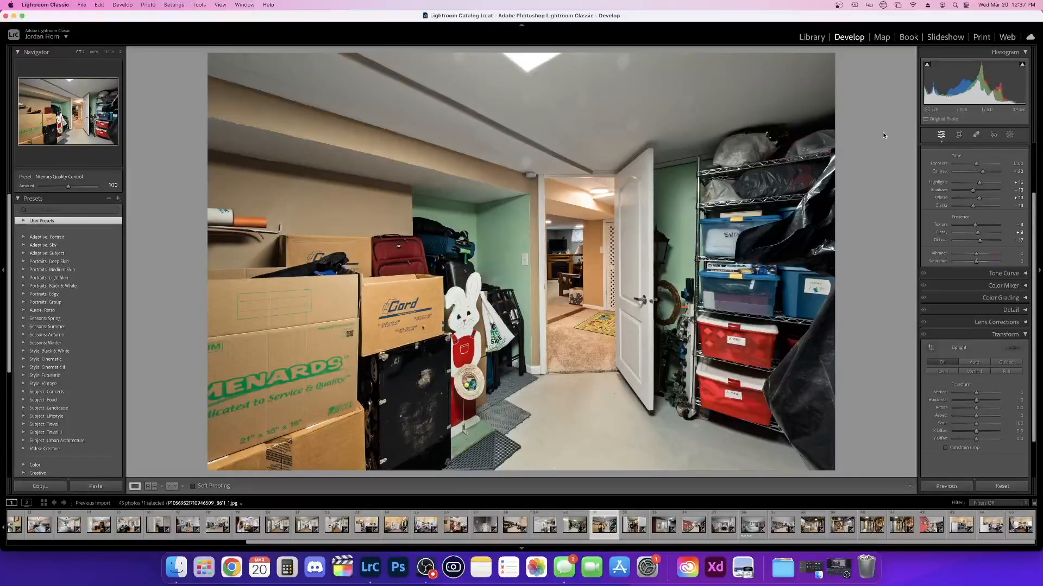
key(Right)
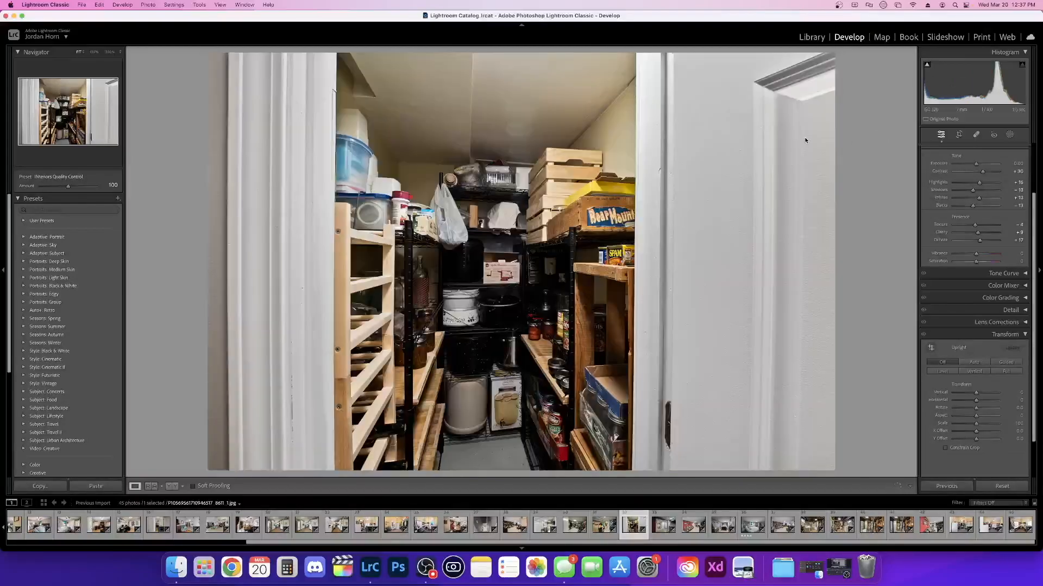
key(Left)
key(Right)
click(999, 322)
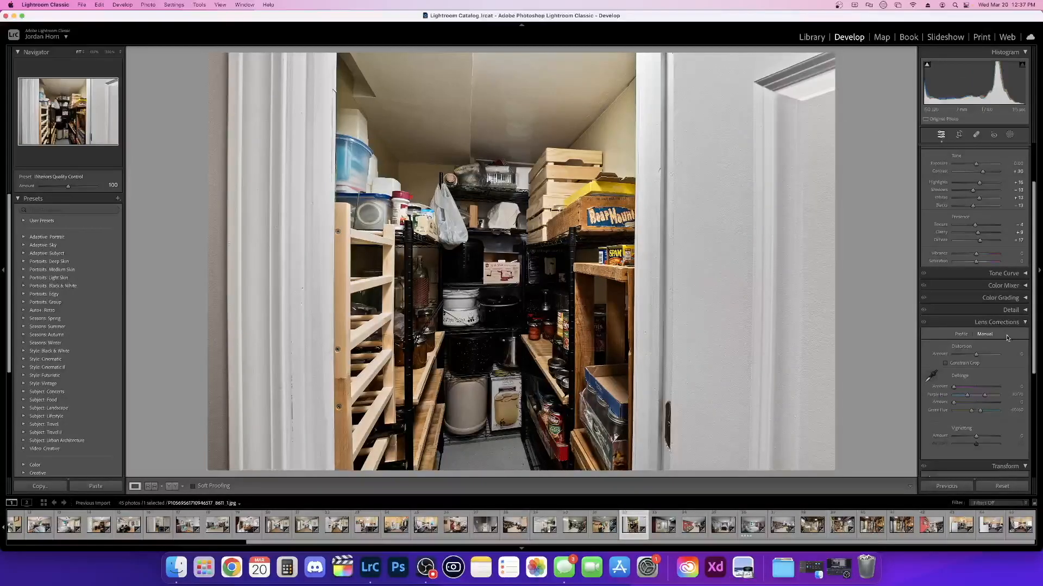
drag(976, 354, 977, 357)
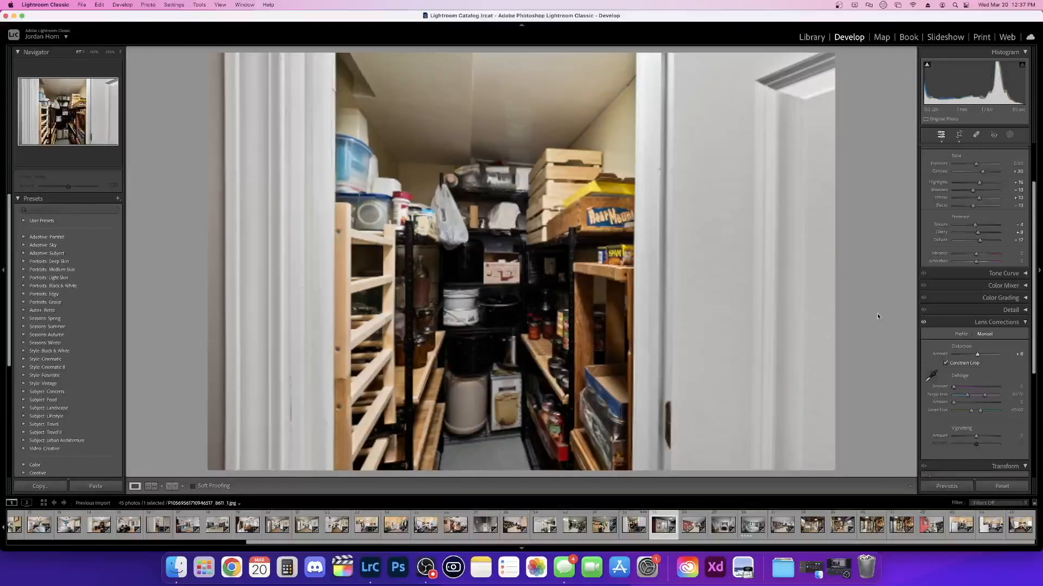
- Review the basement photos from the carpeted stairs and the red-walled living room through the bedroom to the laundry room
key(Right)
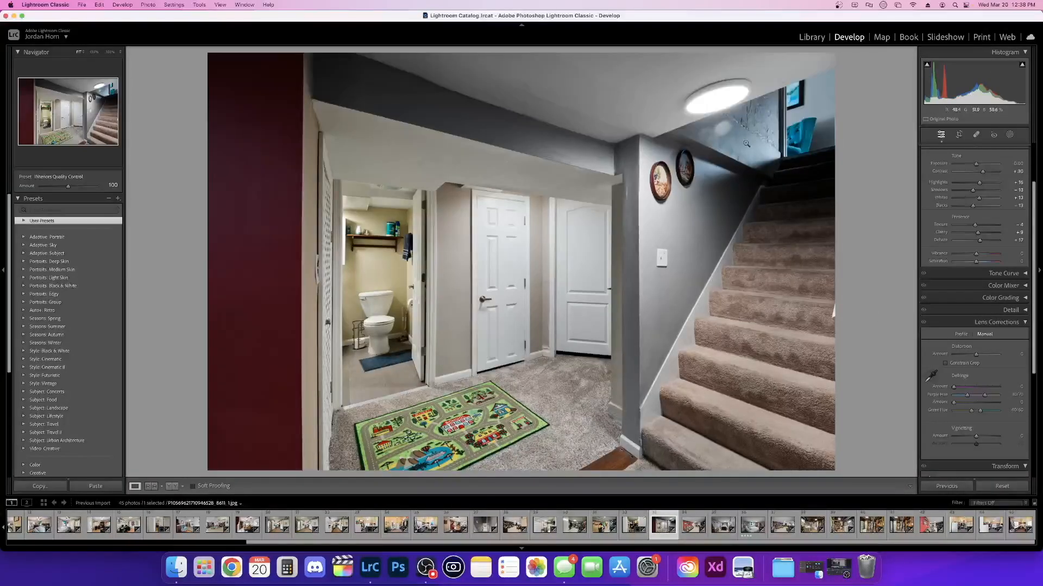
key(Right)
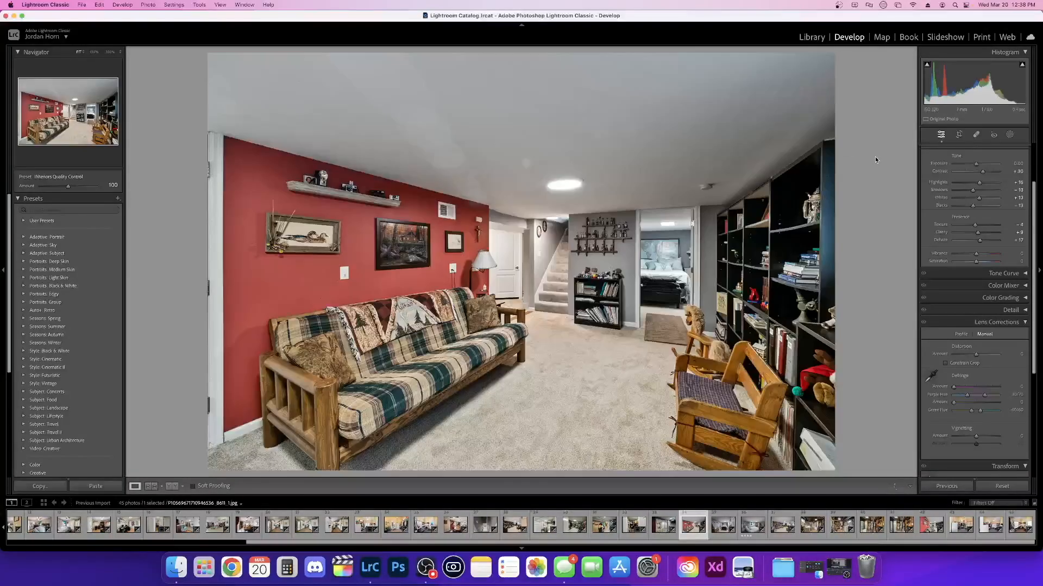
key(Right)
key(Right)
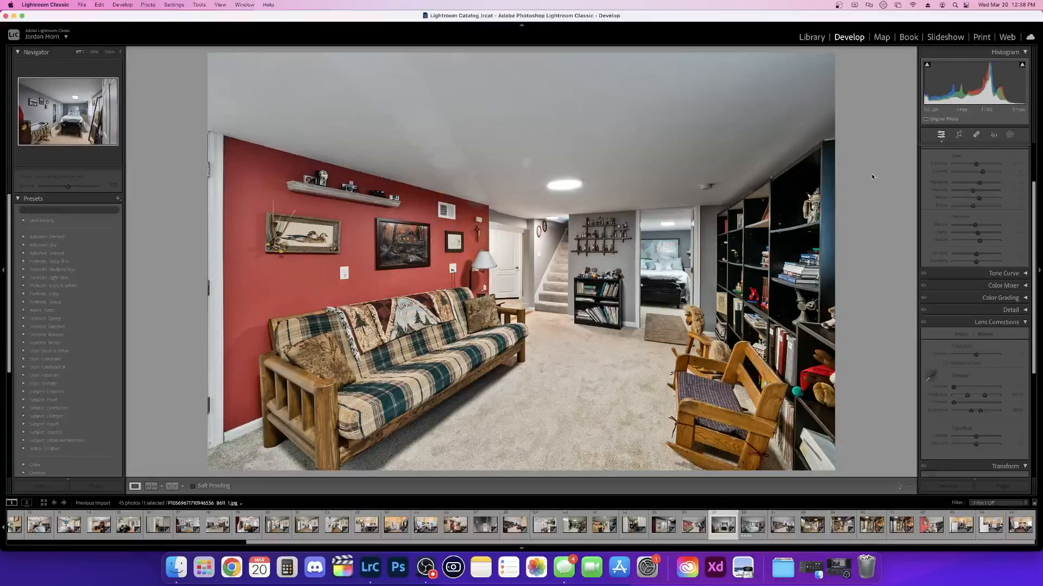
key(Right)
key(Right)
key(Right)
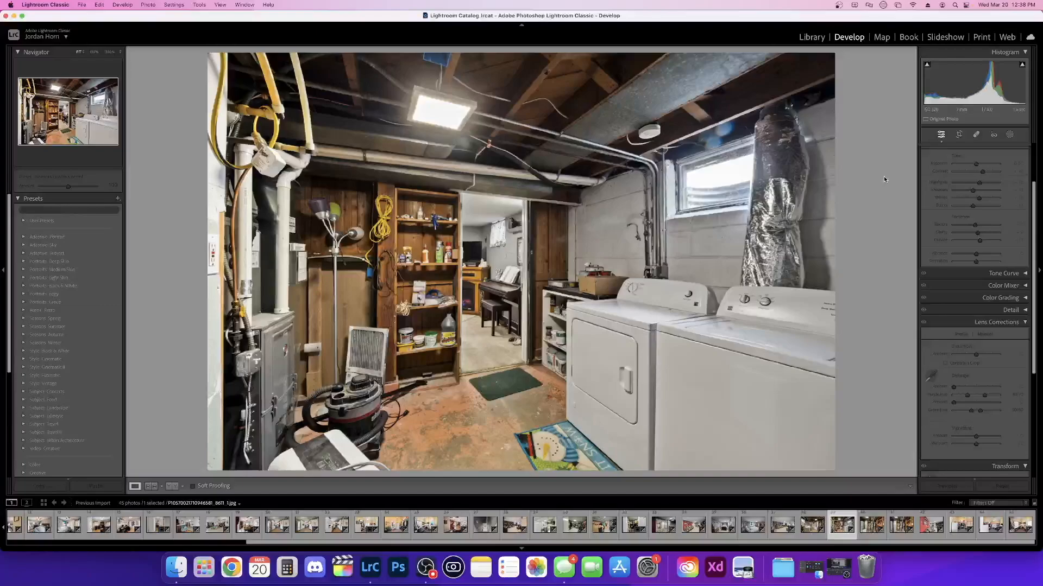
- Compare the two furnace photos and remove the one with the shop vacuum and white appliance from Lightroom
key(Right)
key(Right)
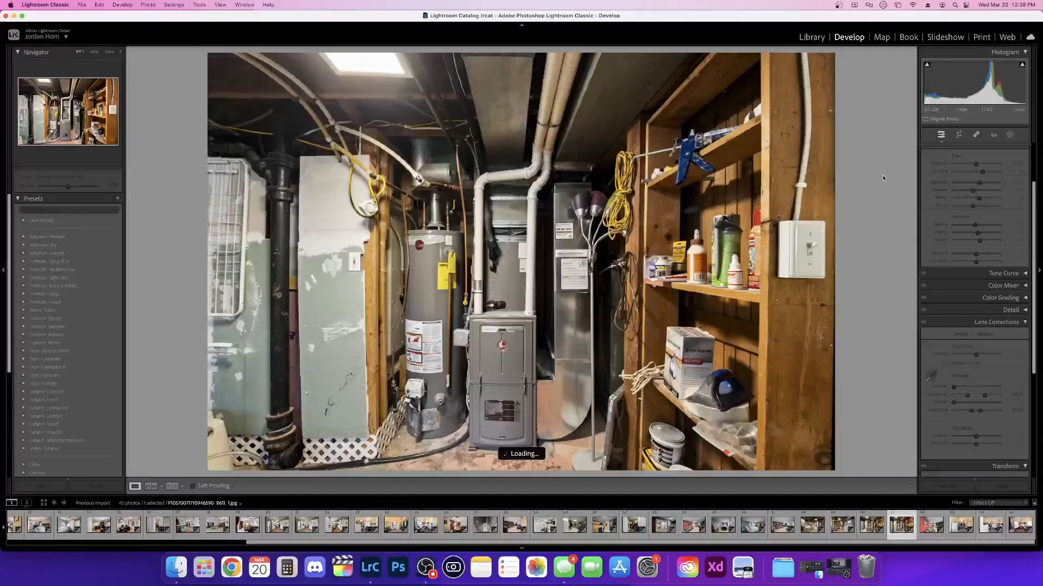
key(Left)
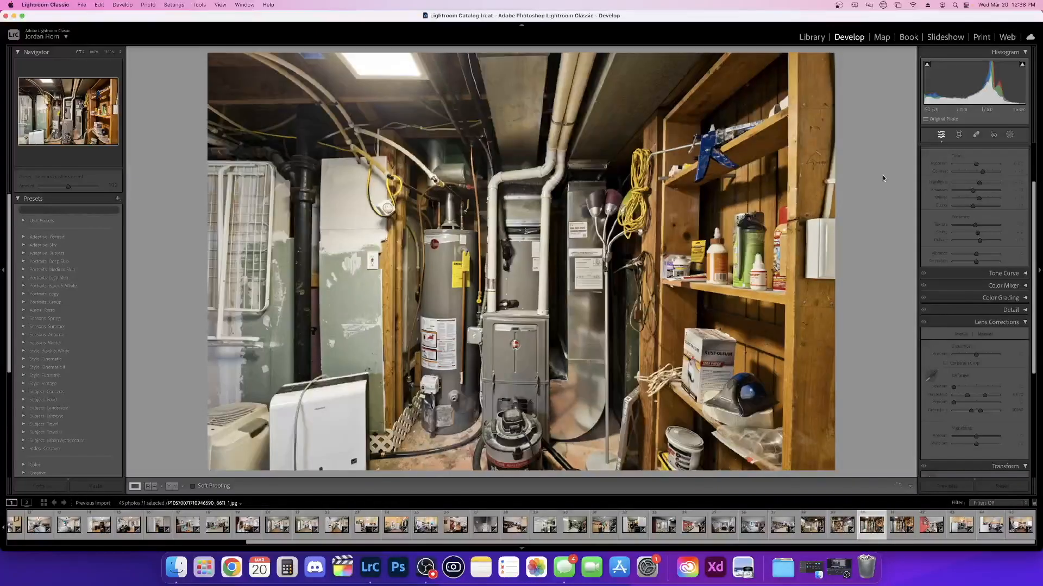
key(Right)
key(Left)
key(Delete)
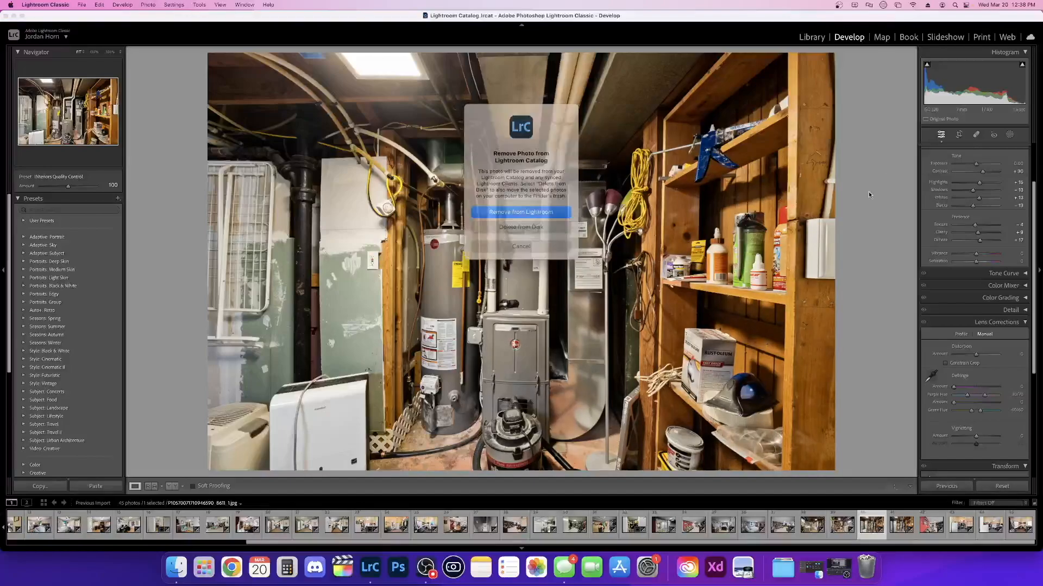
key(Return)
- Review the close-up red wall and sofa photo and the last mudroom photos through the end of the set
key(Right)
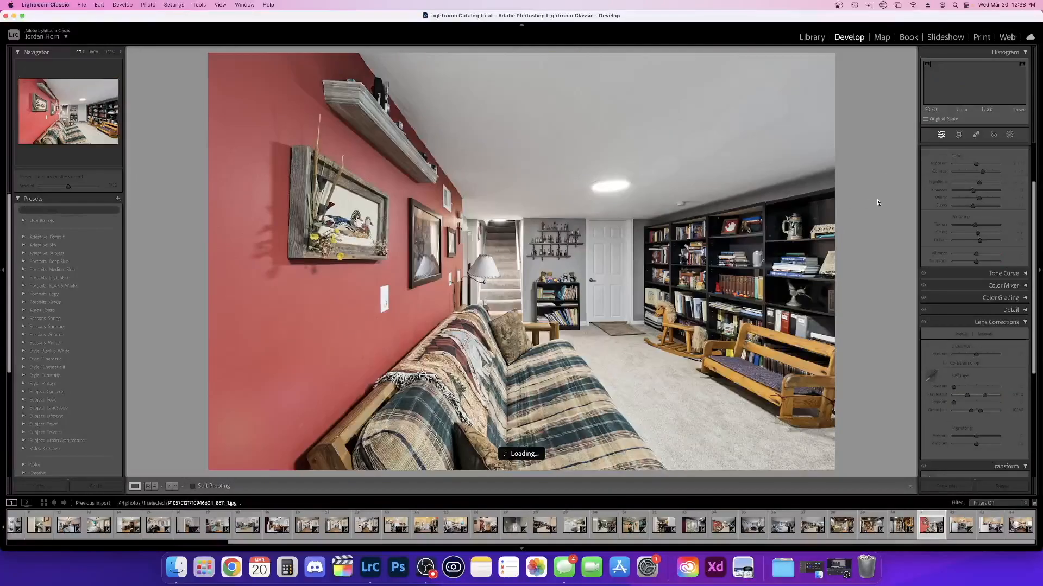
key(Right)
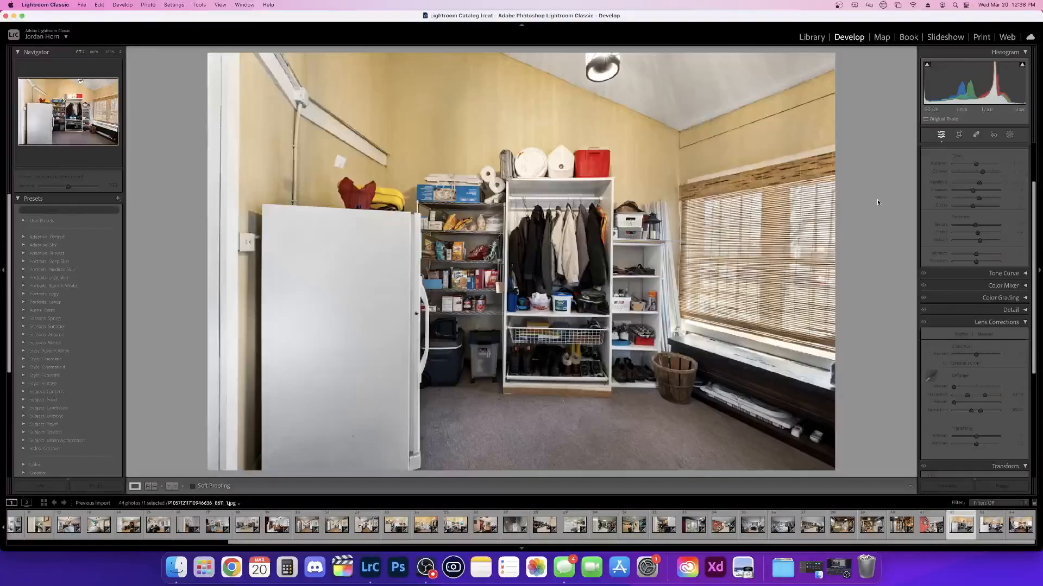
key(Right)
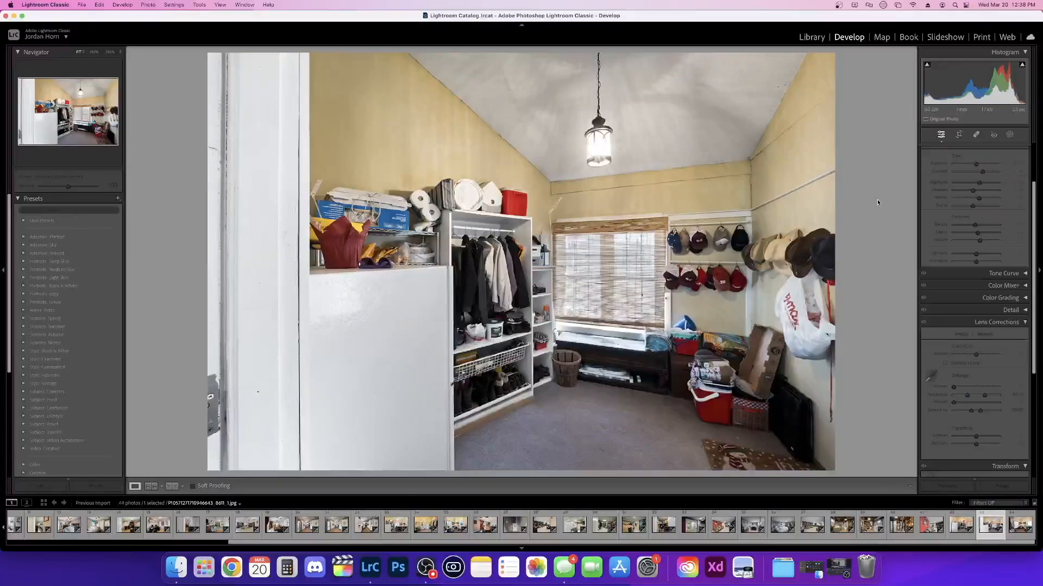
key(Right)
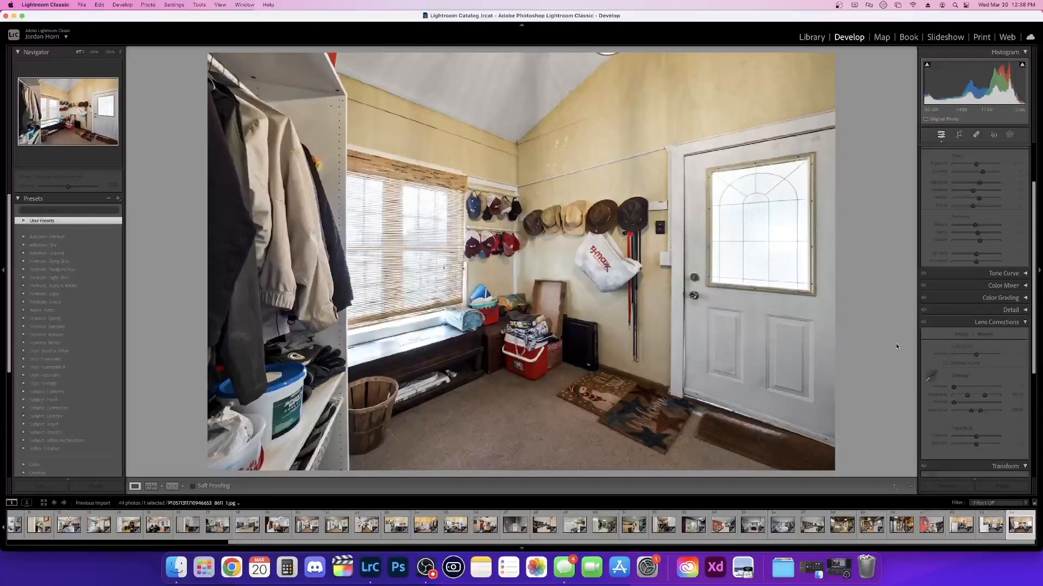
- Select all the interior photos from the first living room shot to the last mudroom shot and open their export settings
drag(927, 544, 67, 552)
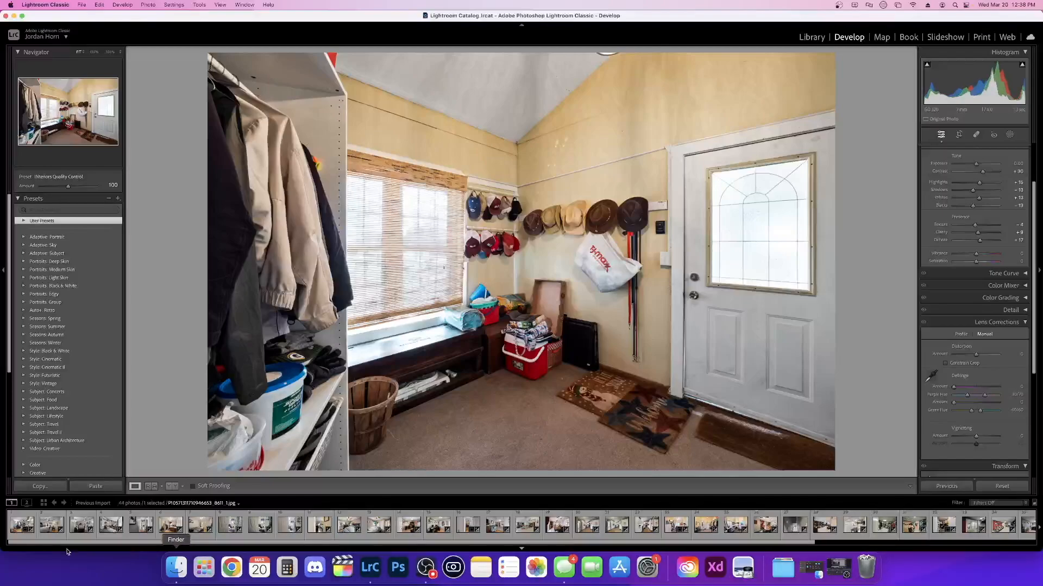
click(21, 530)
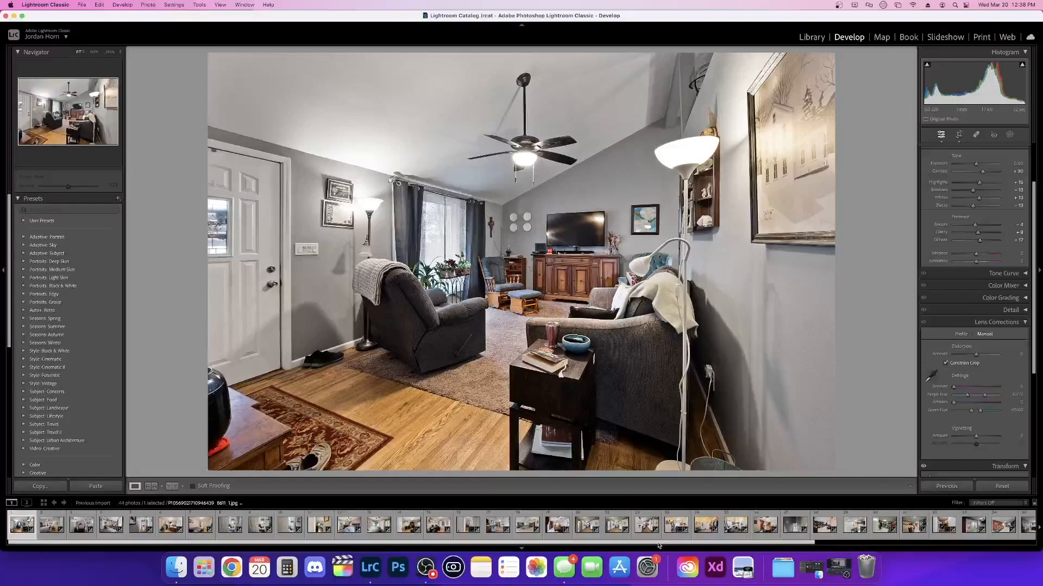
drag(707, 542, 928, 542)
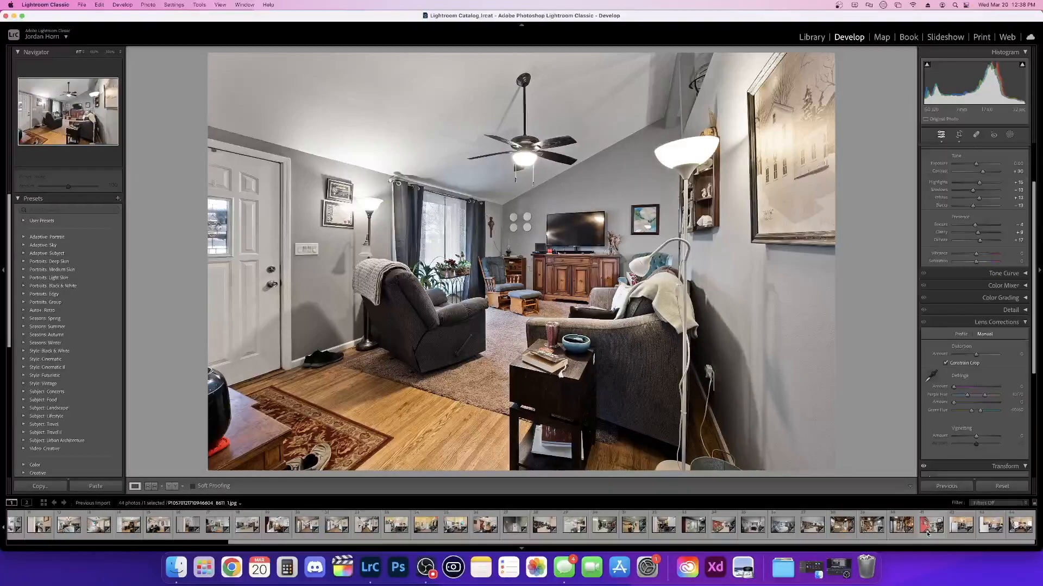
key(super+a)
right_click(1015, 527)
mouse_move(967, 502)
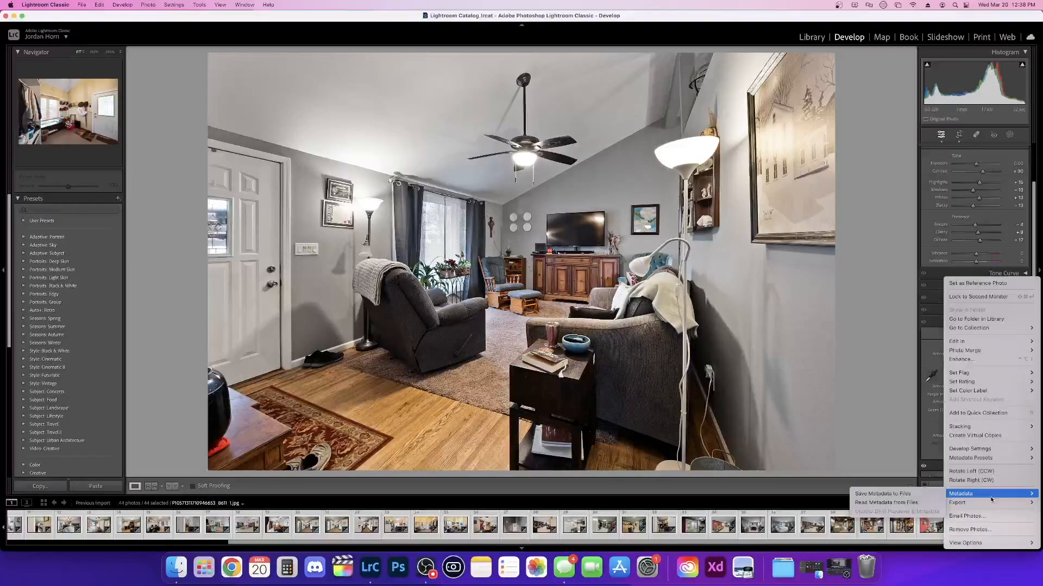
click(892, 481)
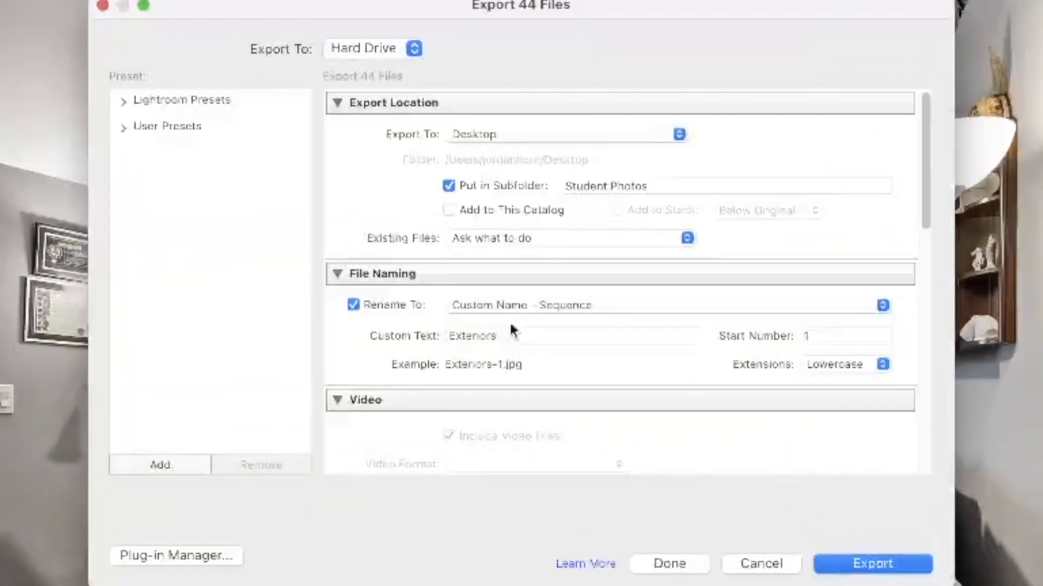
- Set the export's custom file name text to Interiors and check the file settings, image sizing, metadata and post-processing options
double_click(507, 331)
text(INte)
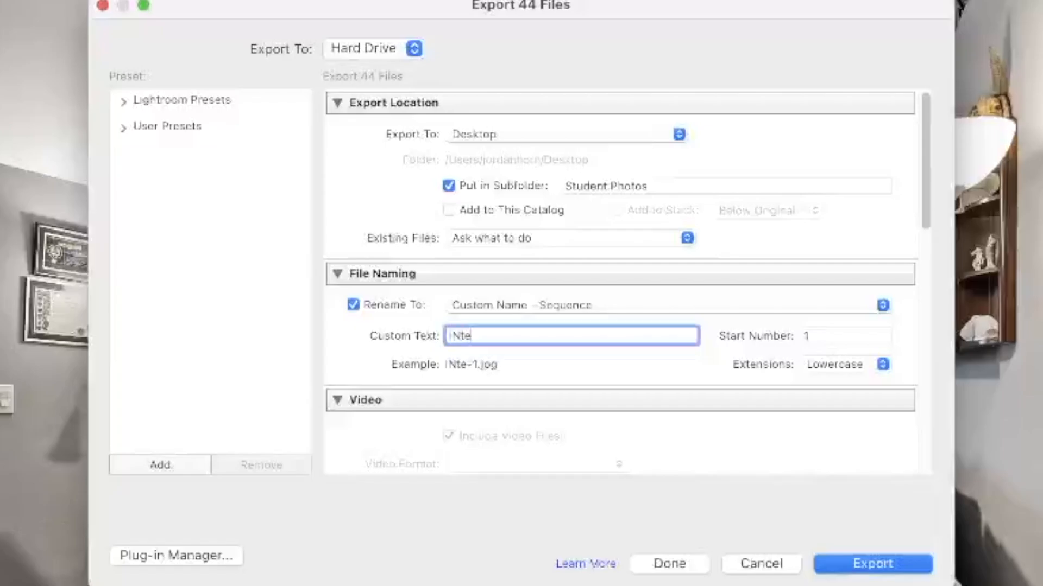
key(BackSpace)
text(nteriors)
key(Tab)
drag(927, 195, 925, 326)
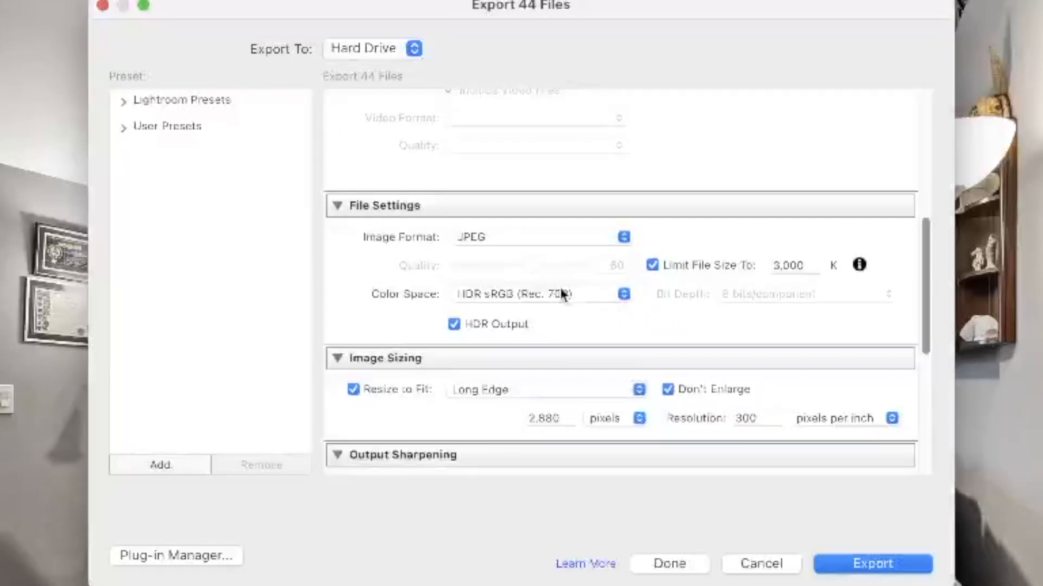
drag(928, 275, 904, 475)
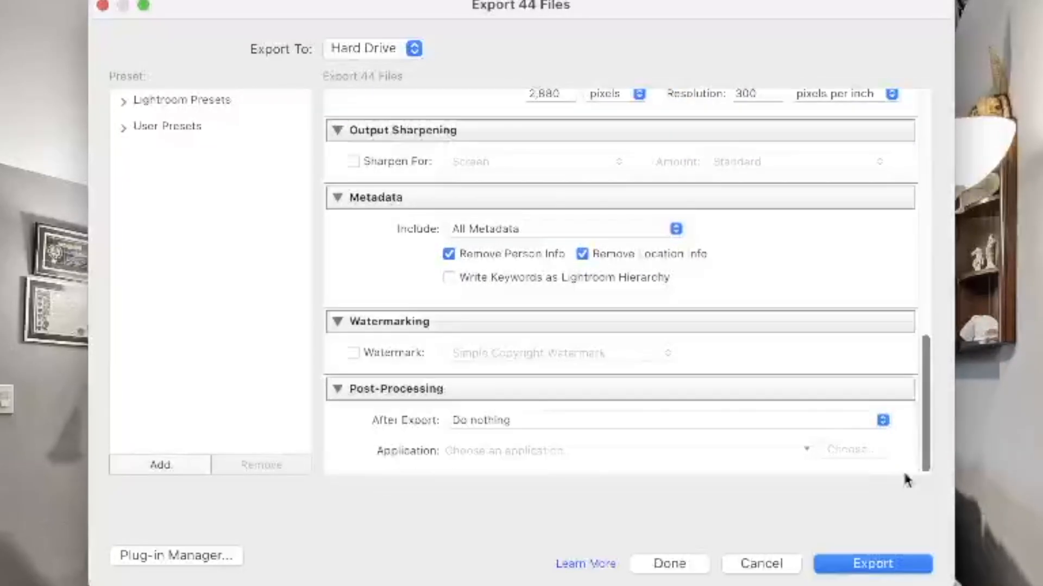